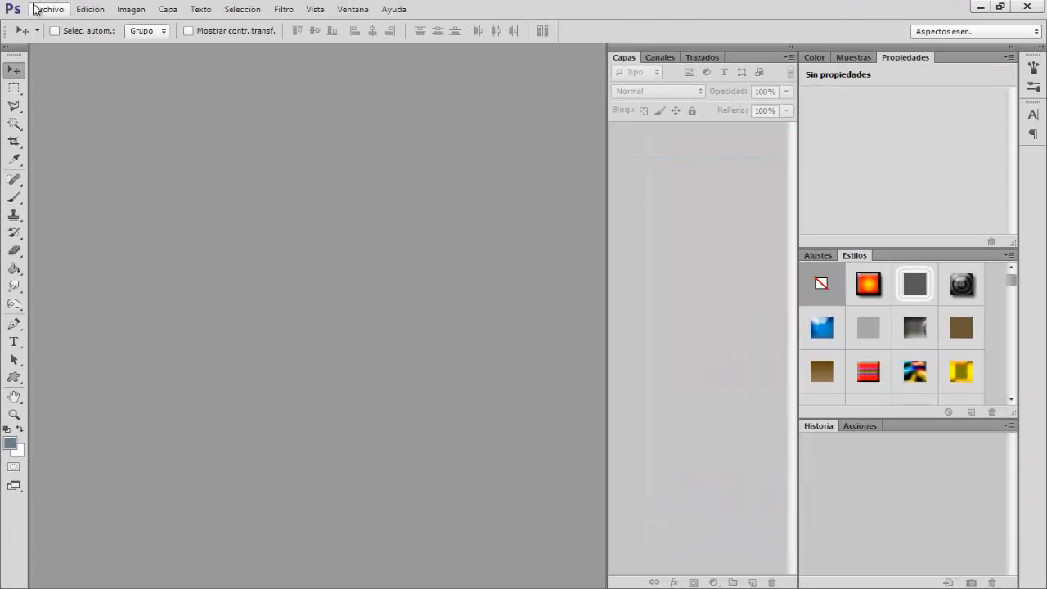
Start creating a new document.
click(43, 9)
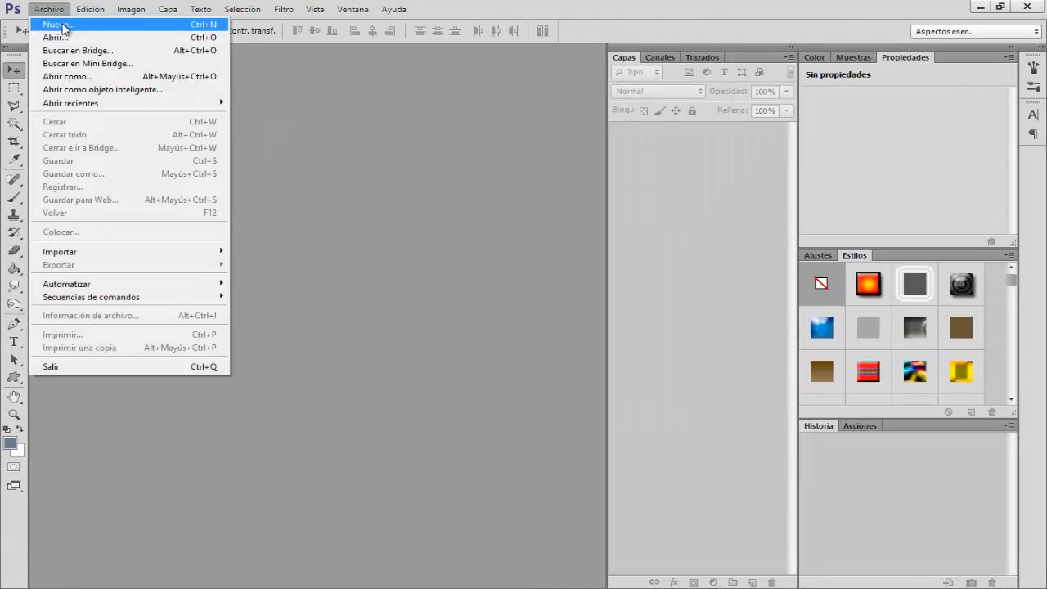
click(61, 25)
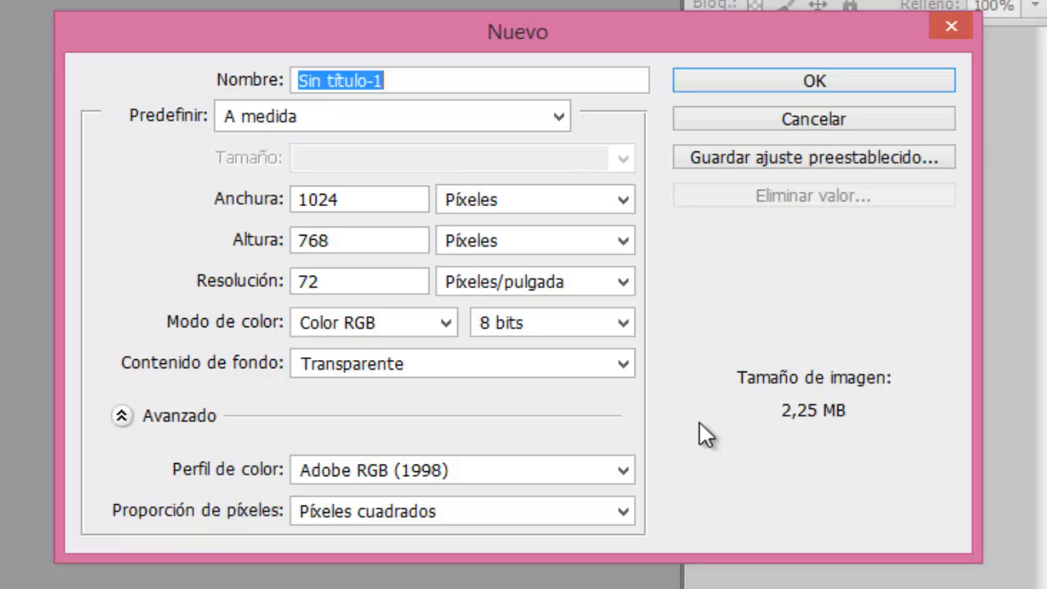
drag(383, 282, 210, 286)
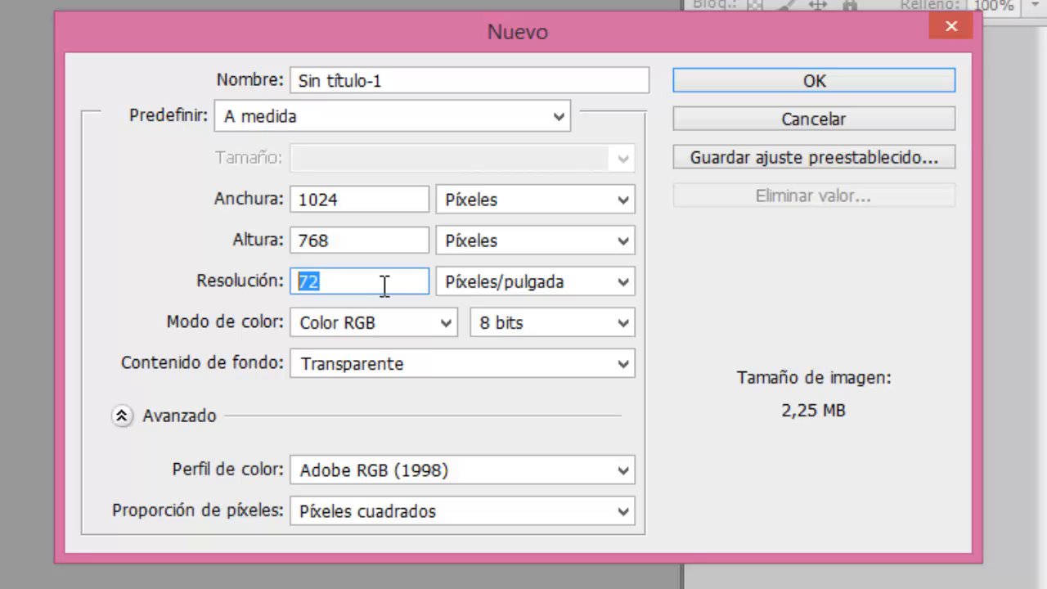
text(300)
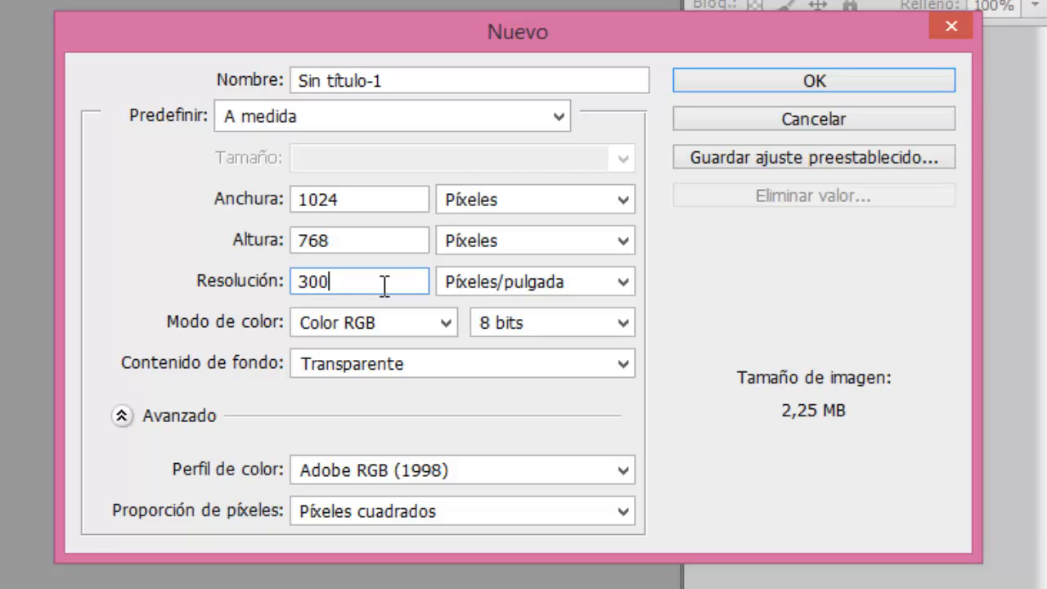
click(383, 326)
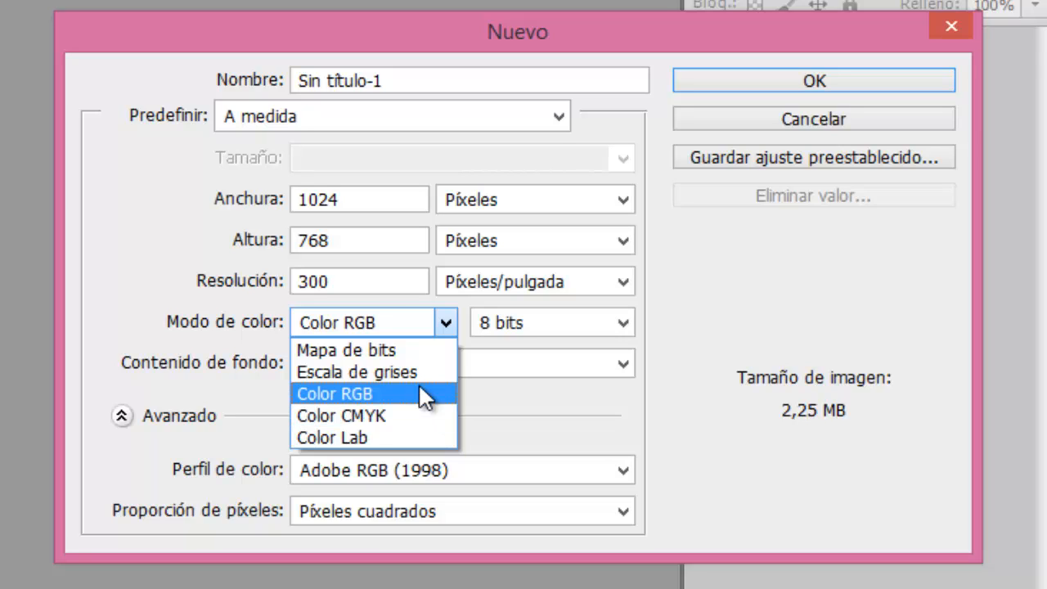
click(418, 388)
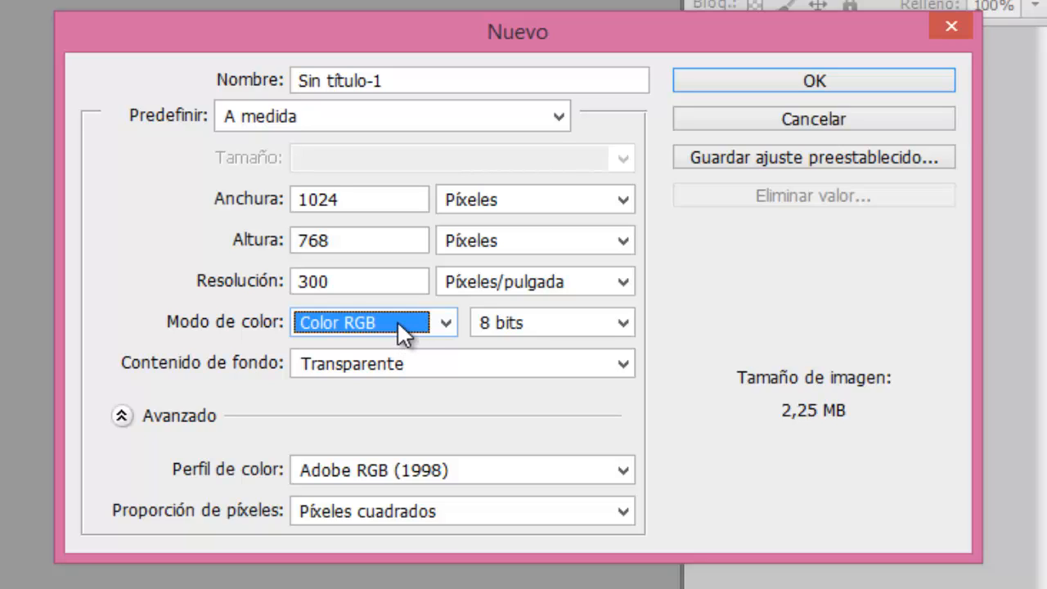
click(373, 278)
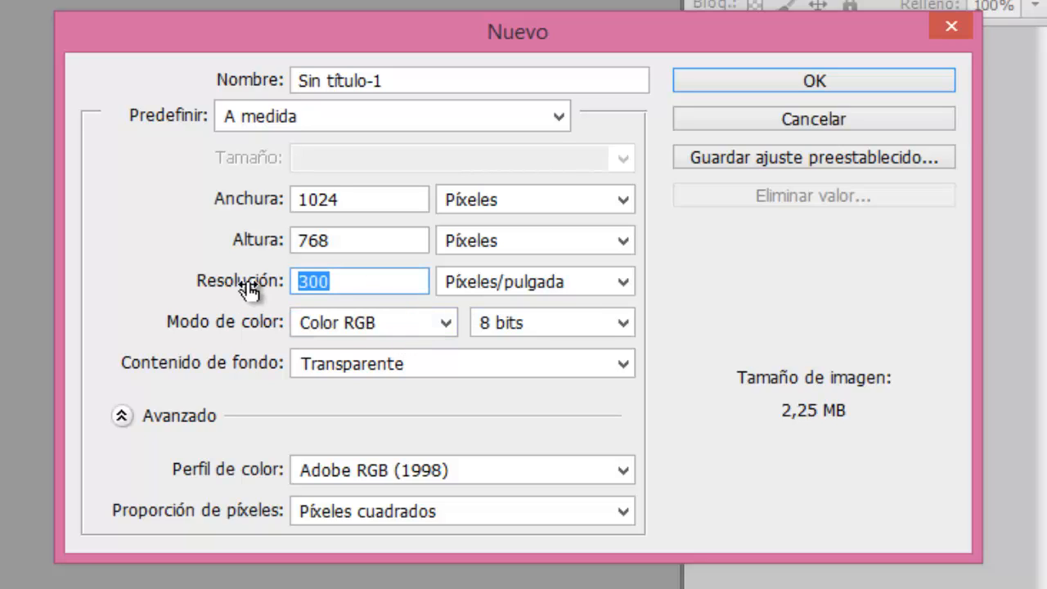
text(72)
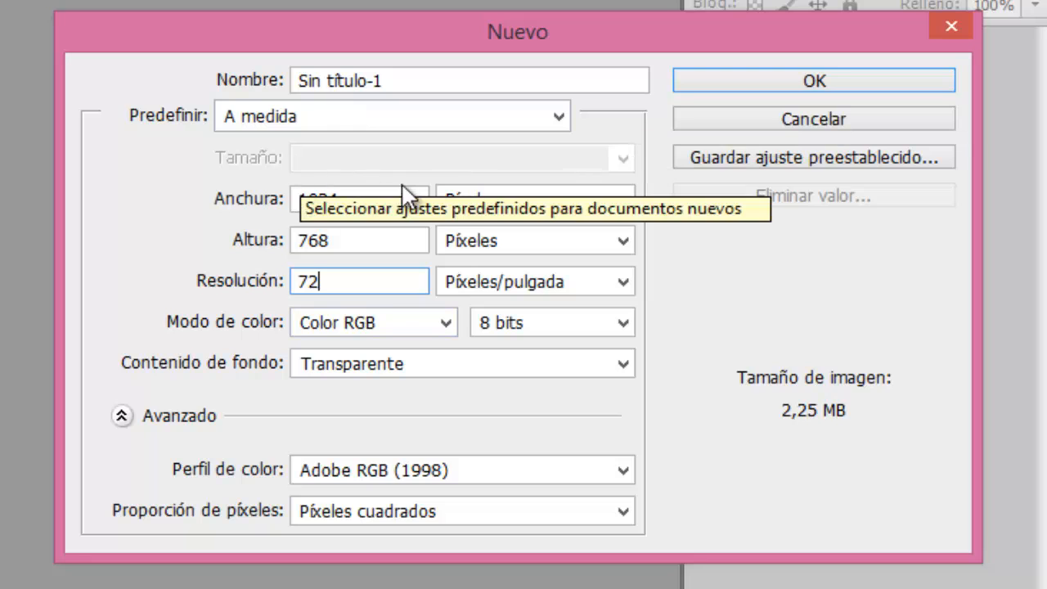
Create the new document from the Web preset at size 1024 x 768.
click(342, 126)
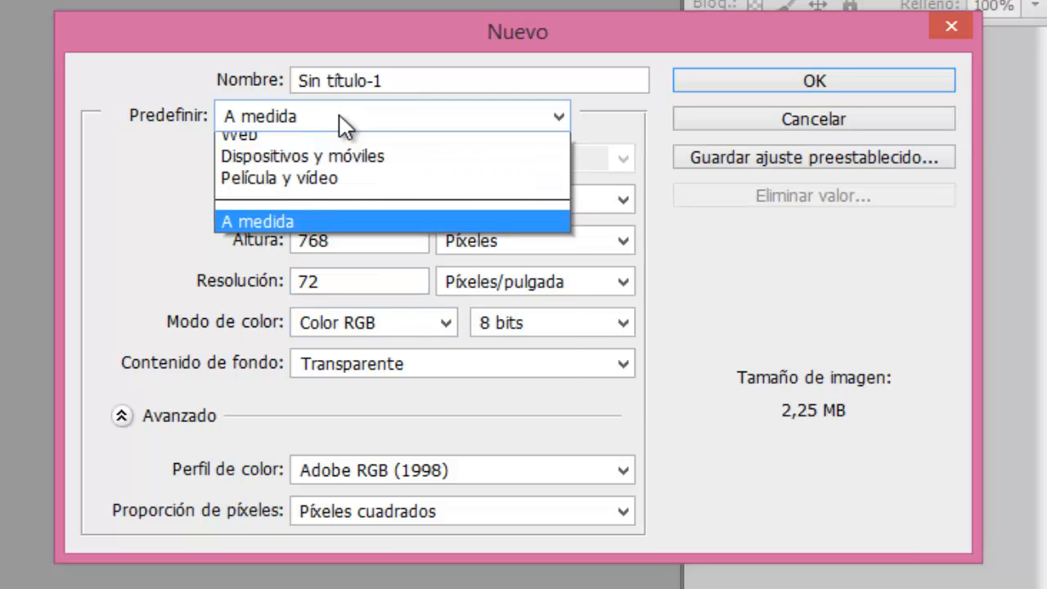
click(290, 298)
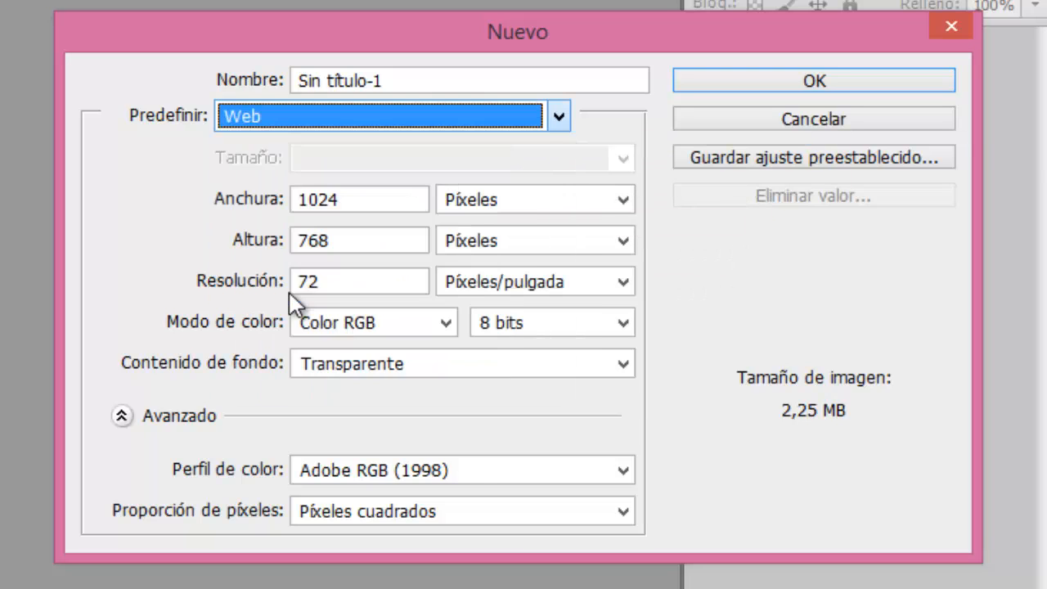
click(409, 170)
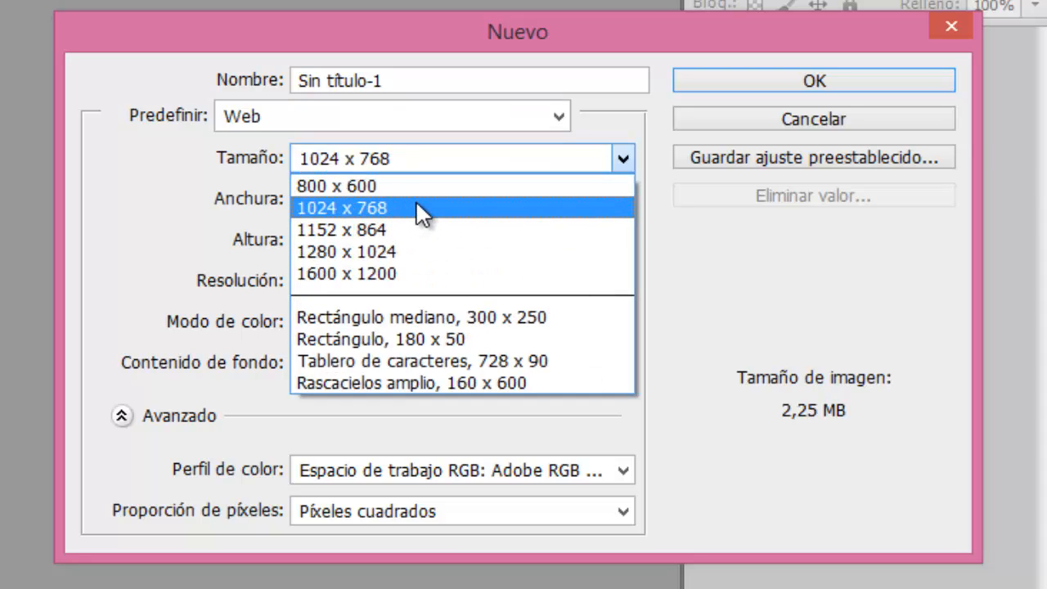
click(416, 208)
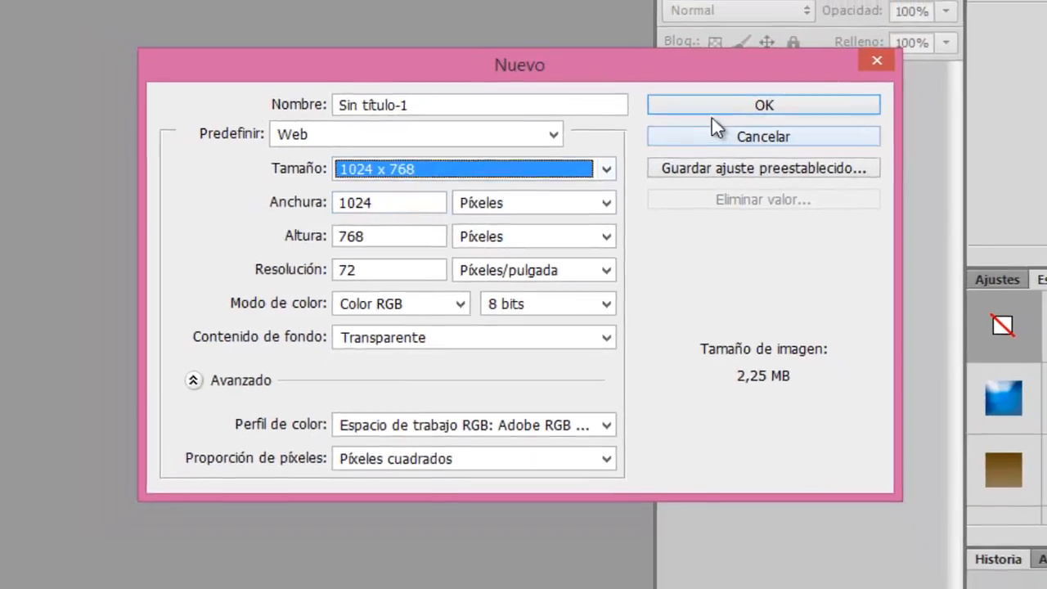
click(769, 86)
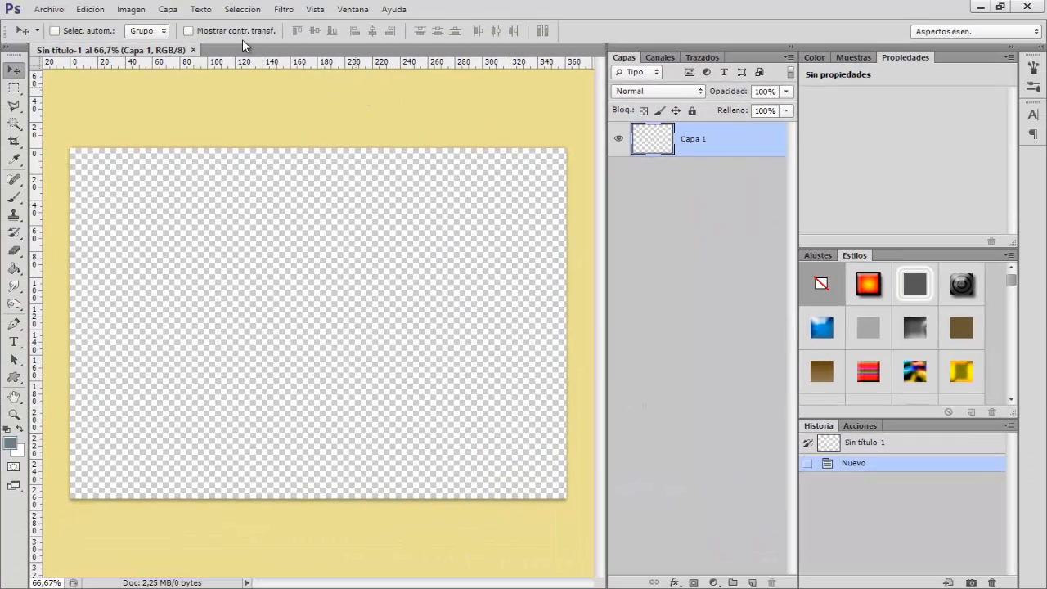
Place the image Textura (1).jpg and scale it to about 719% so it covers the whole canvas.
click(65, 9)
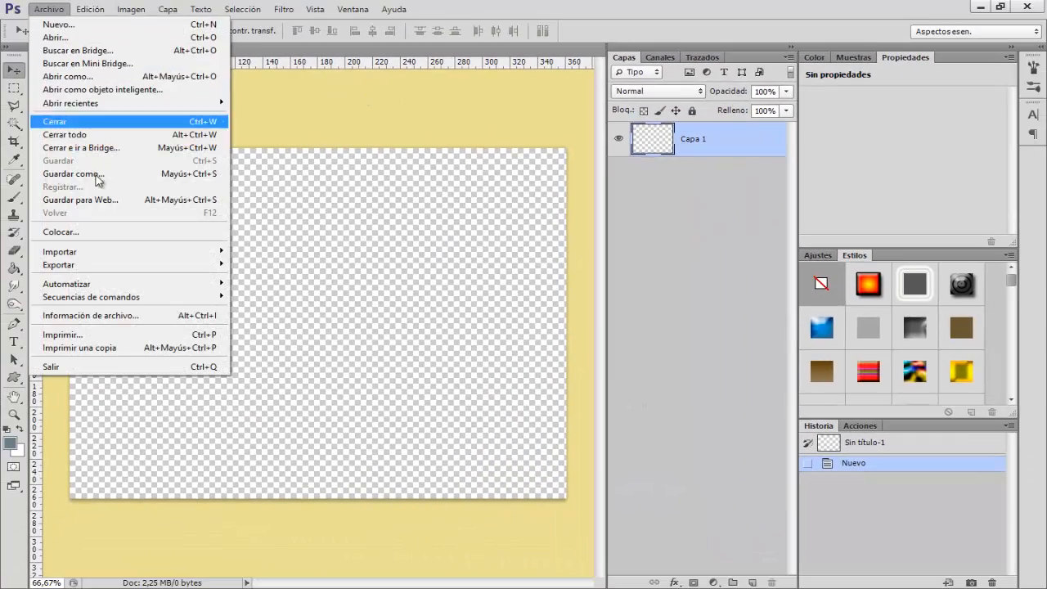
click(89, 233)
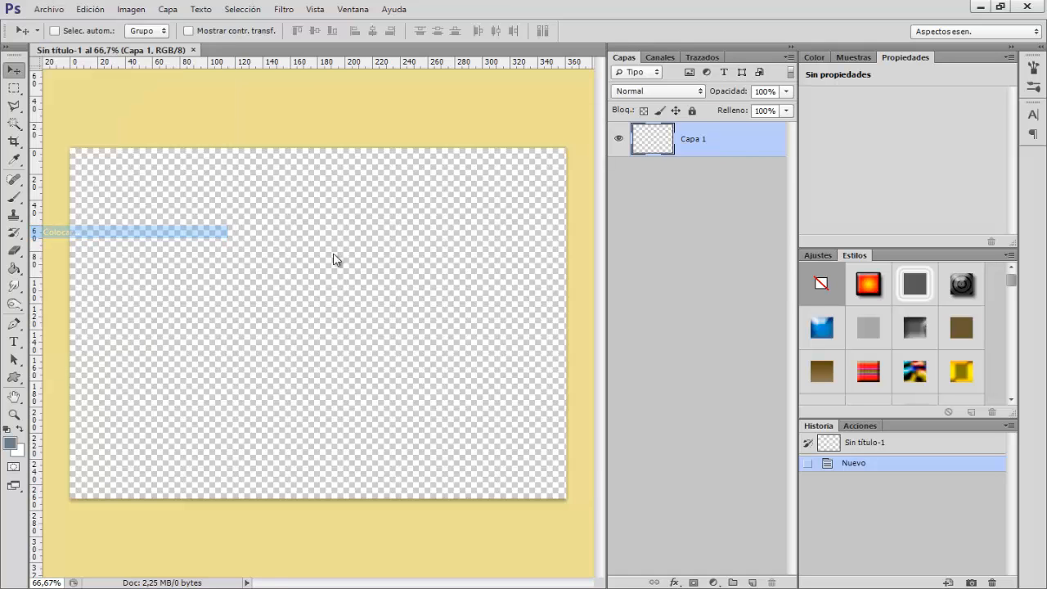
click(600, 426)
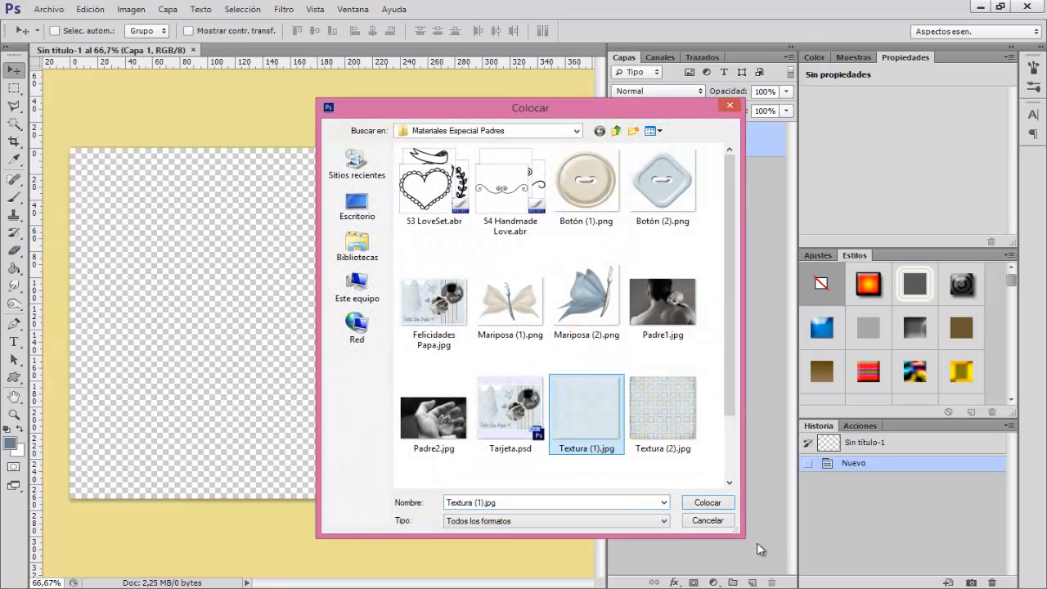
click(717, 501)
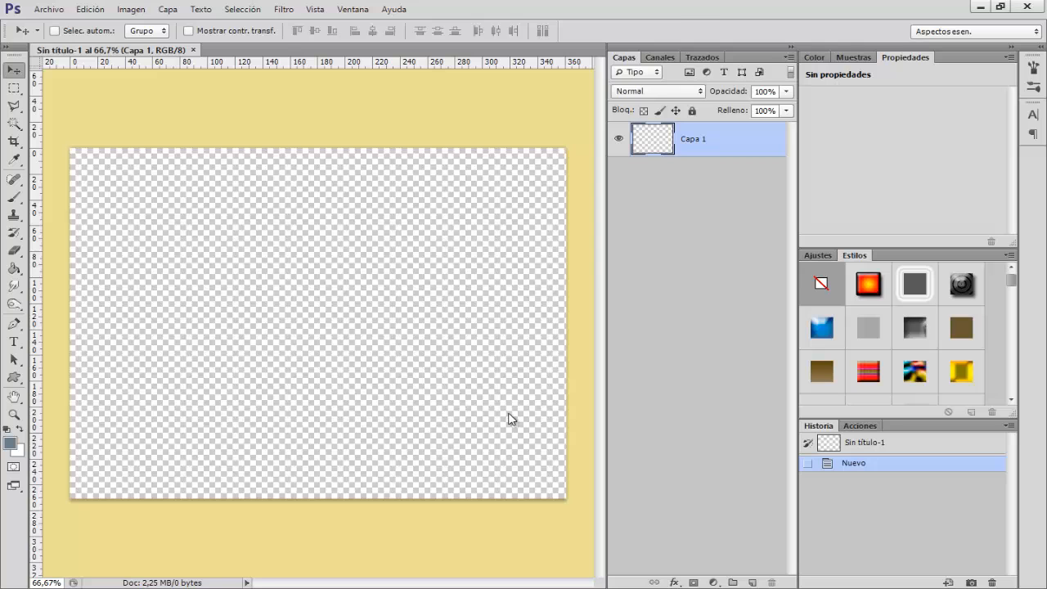
drag(353, 356, 573, 558)
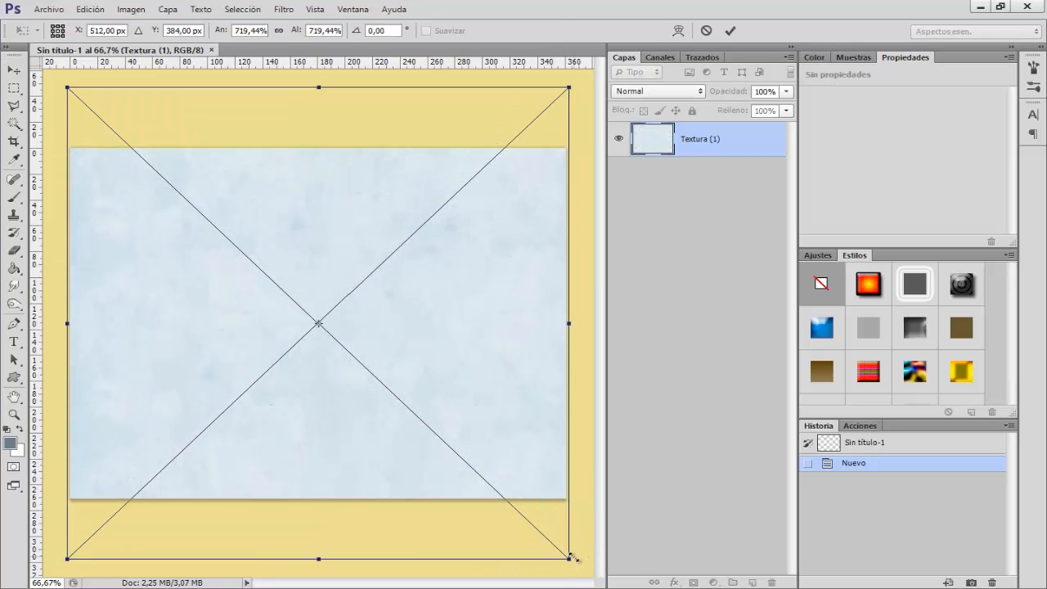
key(Return)
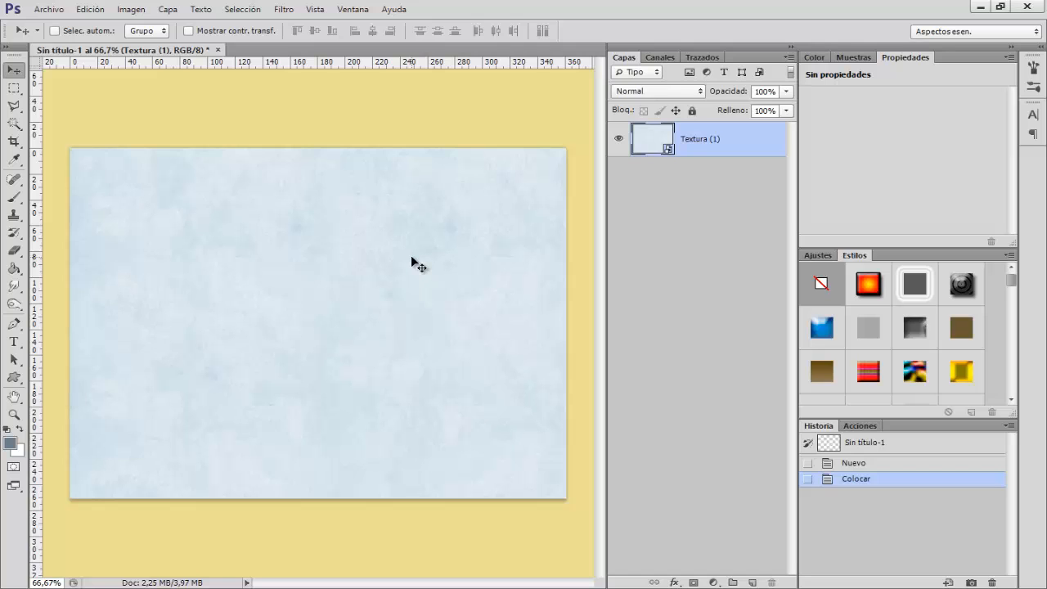
Activate the Custom Shape tool in Pixels mode and add an empty layer above the texture.
click(15, 385)
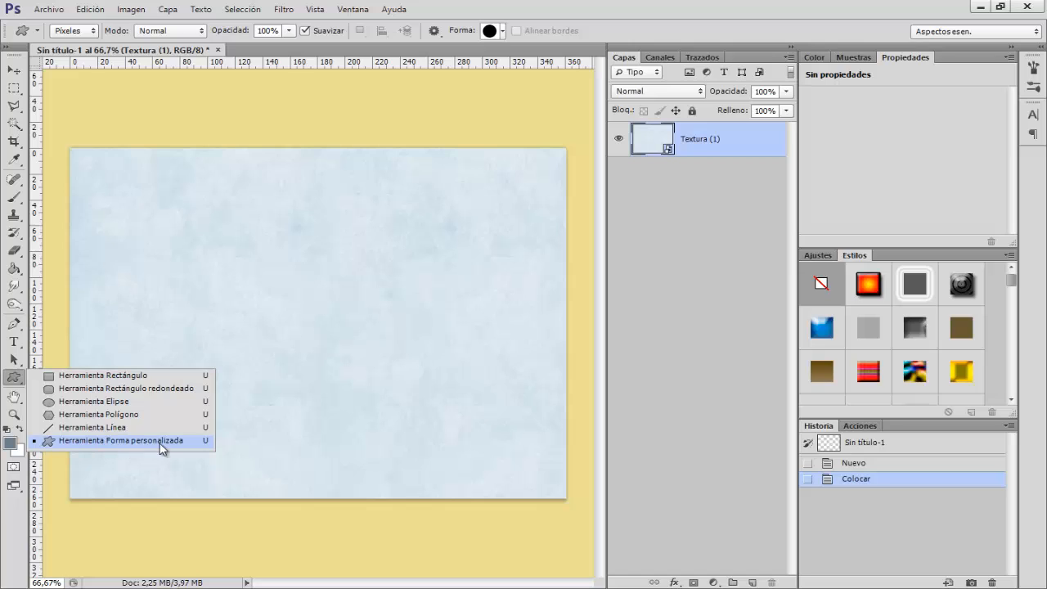
click(181, 442)
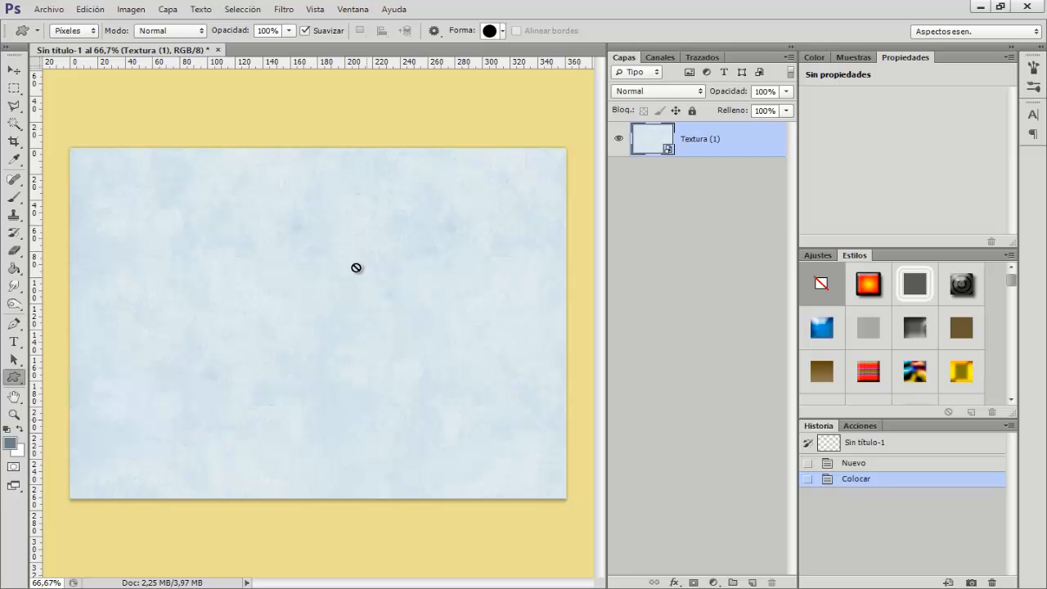
click(95, 33)
click(752, 582)
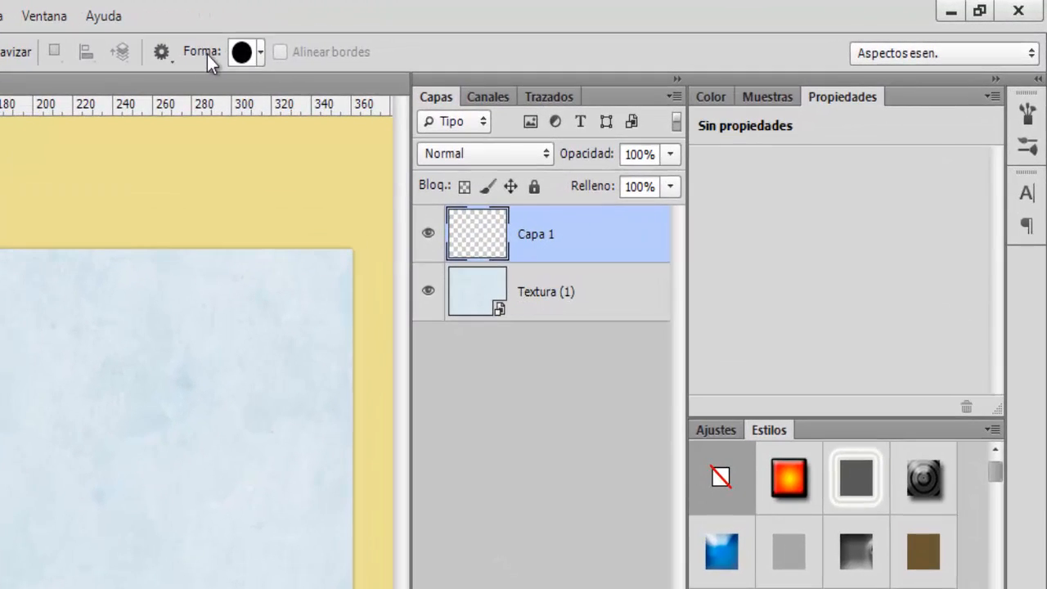
Choose the solid diamond with rounded corners from the custom shape library.
click(261, 52)
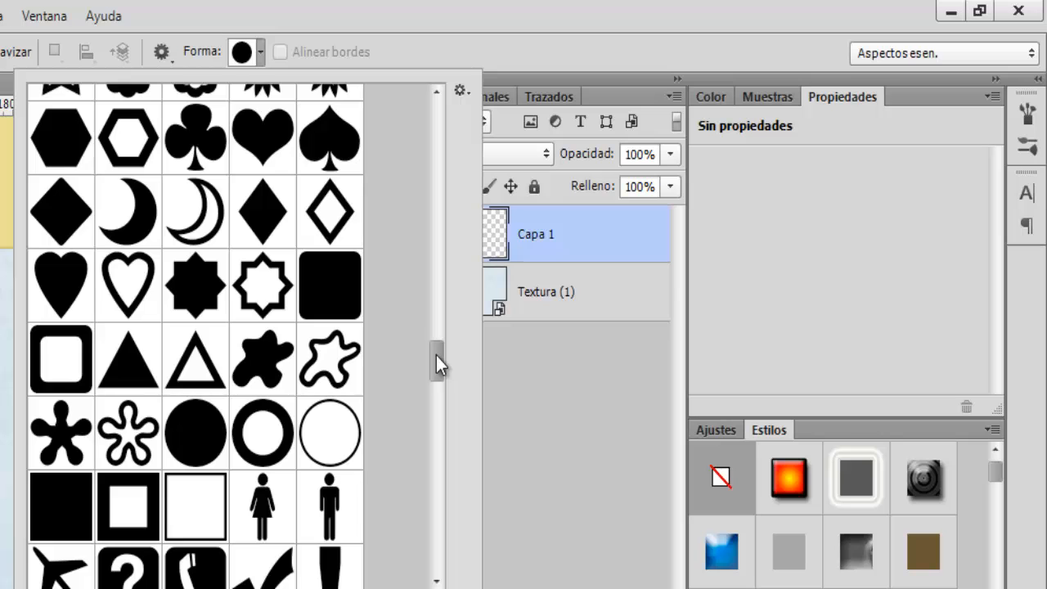
click(459, 91)
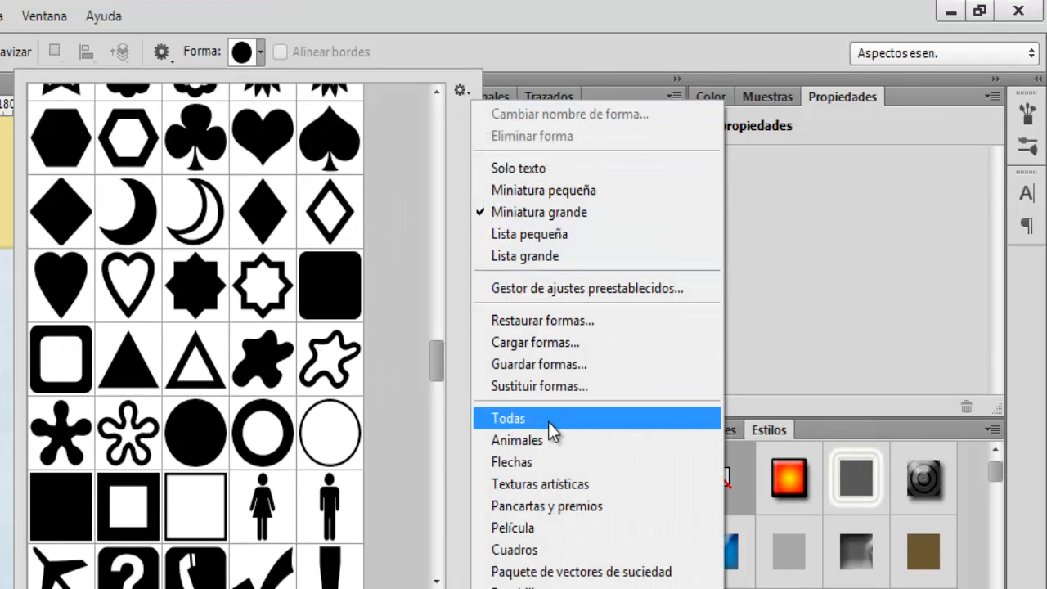
click(440, 360)
click(441, 403)
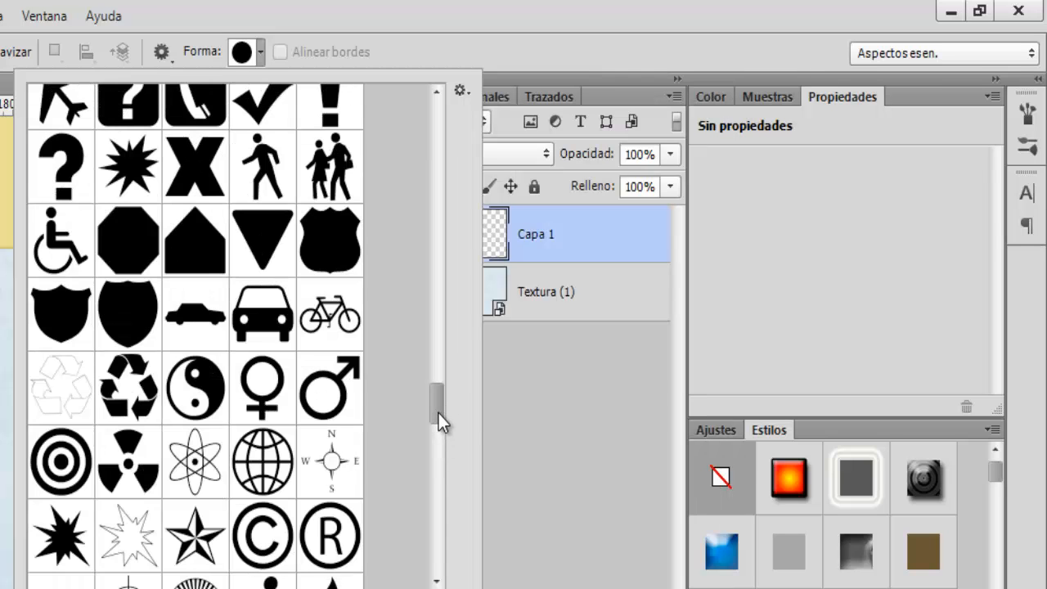
drag(439, 413, 450, 338)
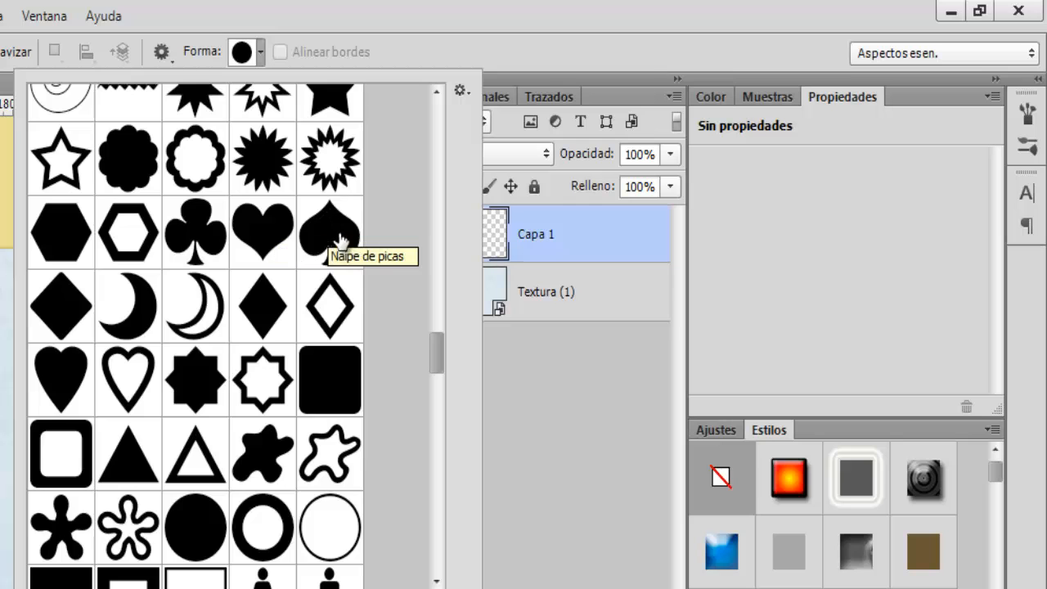
click(68, 313)
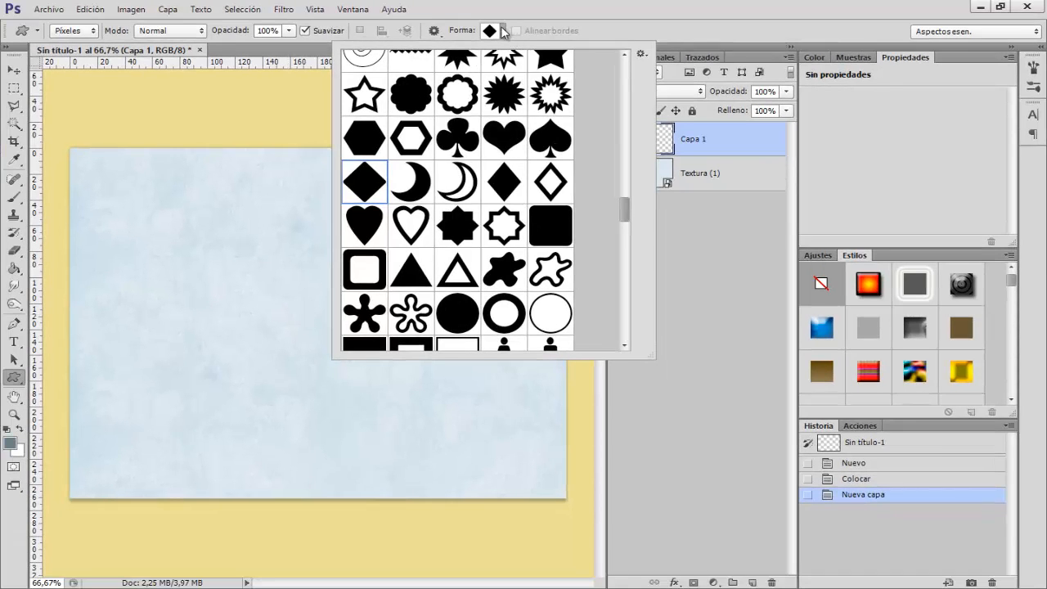
click(502, 32)
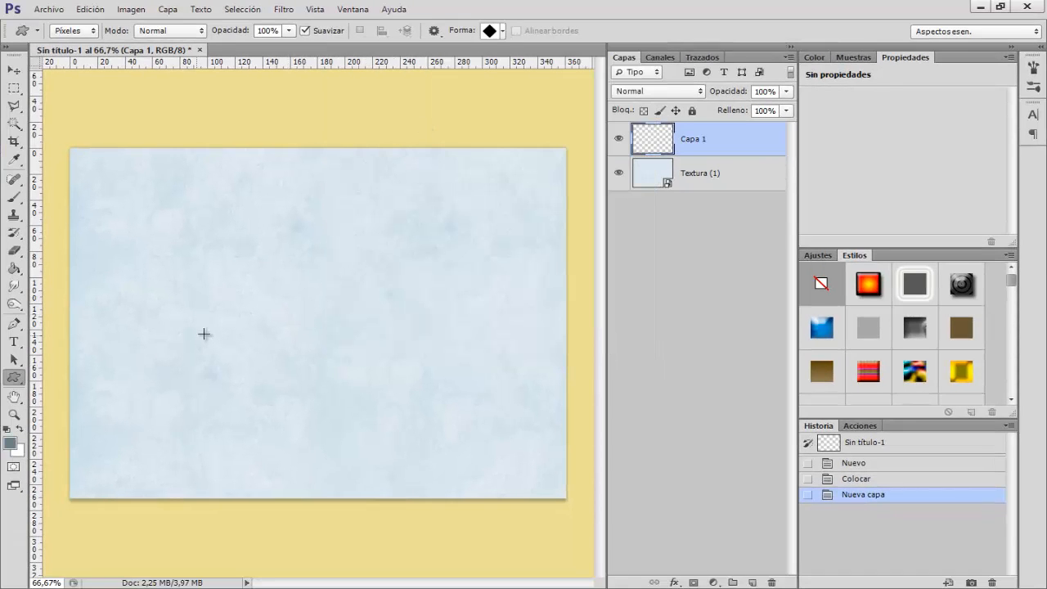
Draw a grey-blue diamond about 68 mm wide on the new layer and move it near the canvas's upper edge.
drag(225, 250, 309, 358)
click(14, 71)
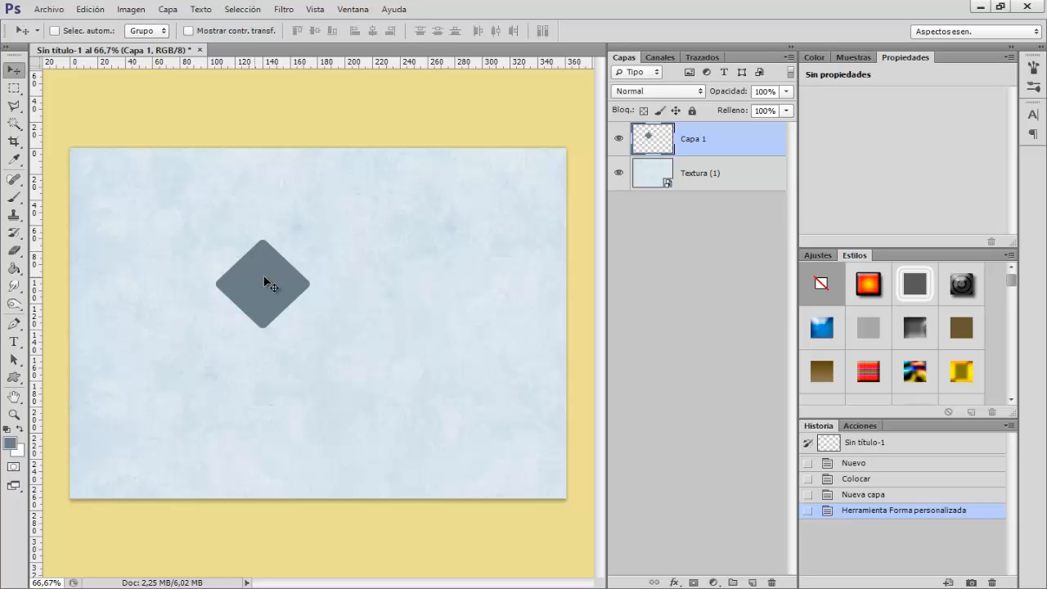
drag(271, 283, 294, 209)
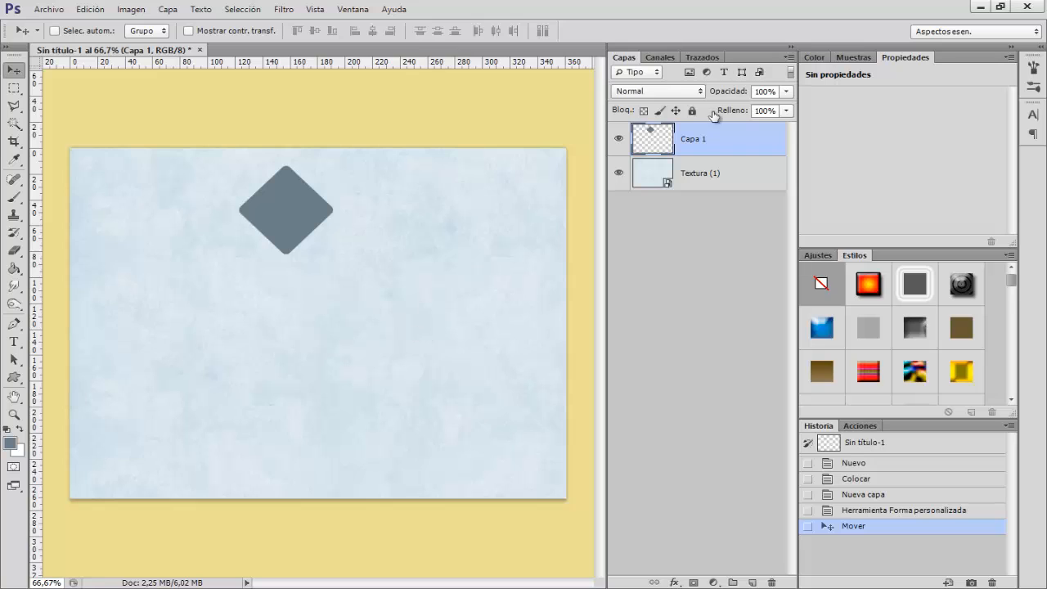
Rename the diamond's layer to "Nudo".
double_click(693, 140)
text(Nudo)
key(Return)
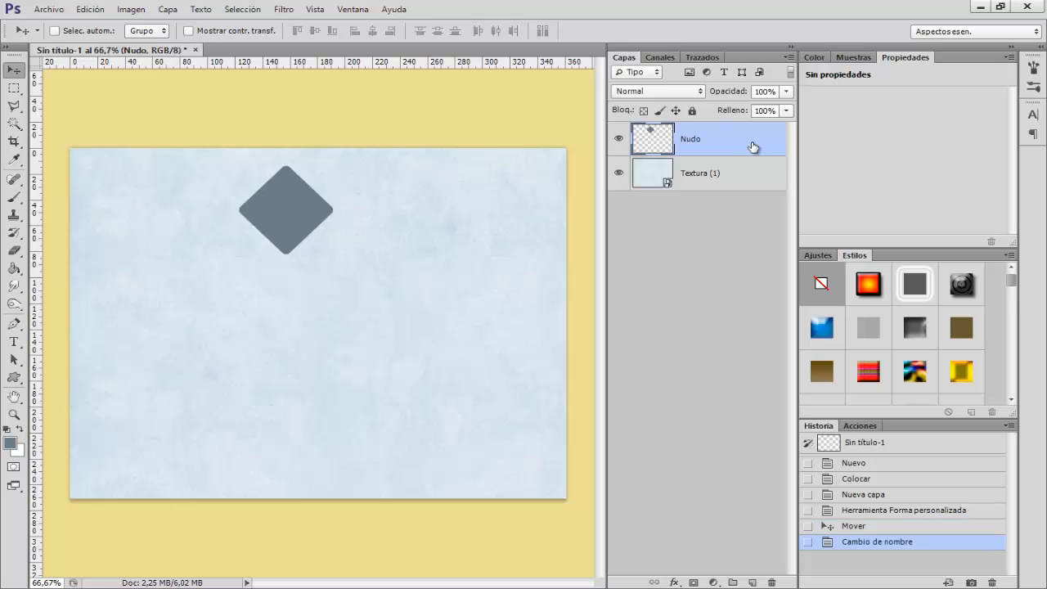
Duplicate the Nudo layer and move the copy straight down to the vertical centre of the canvas.
key(ctrl+j)
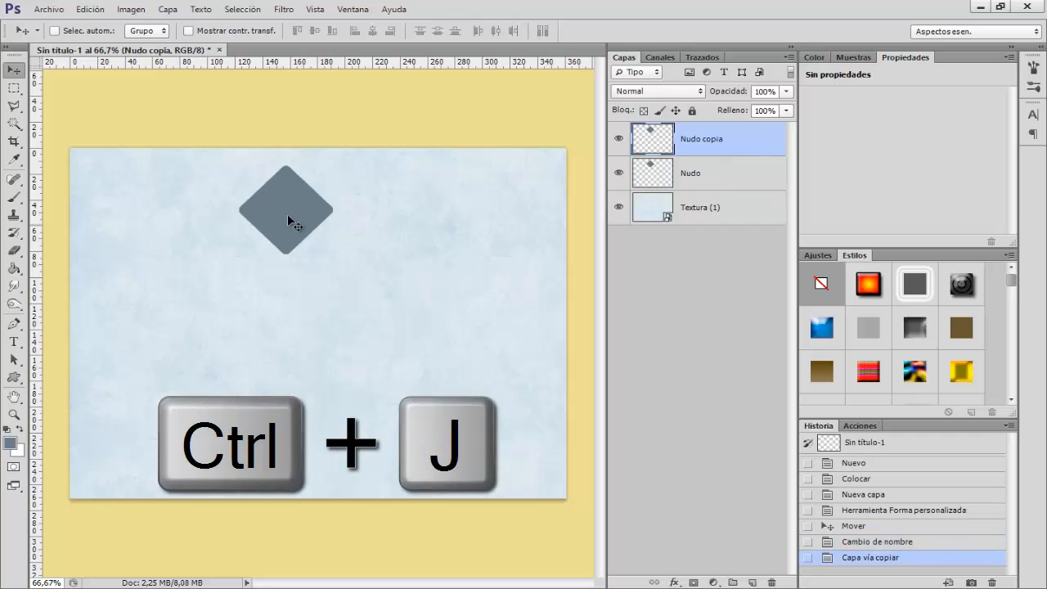
drag(292, 217, 286, 327)
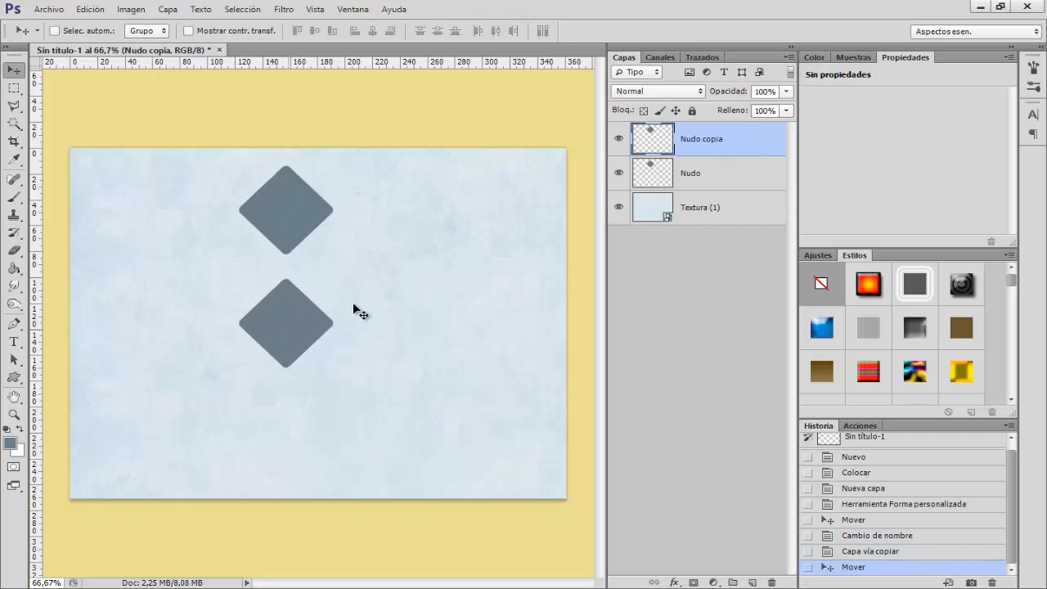
Scale the Nudo copy diamond proportionally to about 124% from its centre and move it straight down near the canvas's lower edge.
key(ctrl+t)
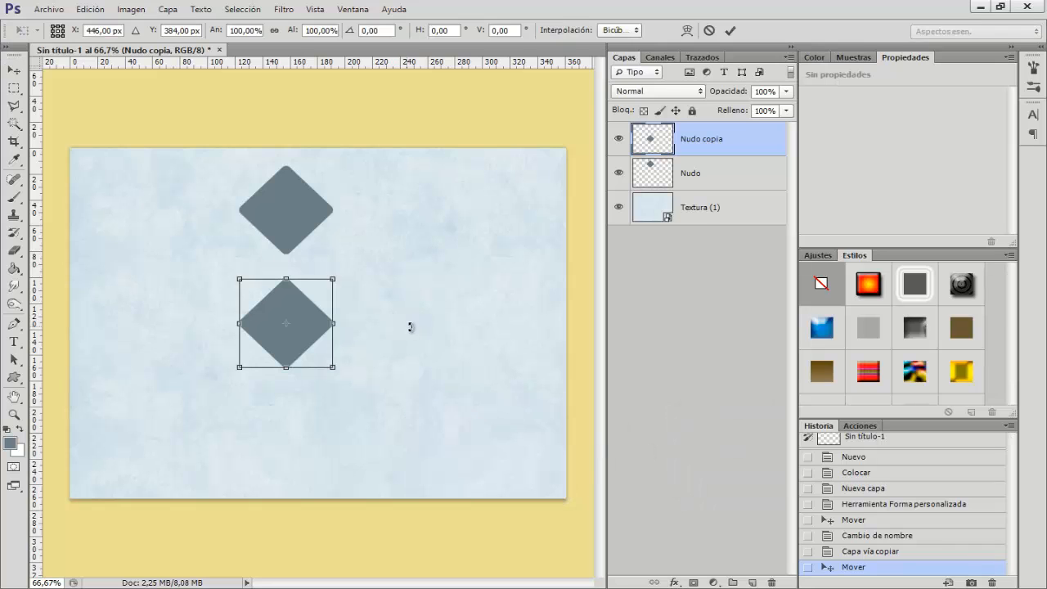
key(alt+shift)
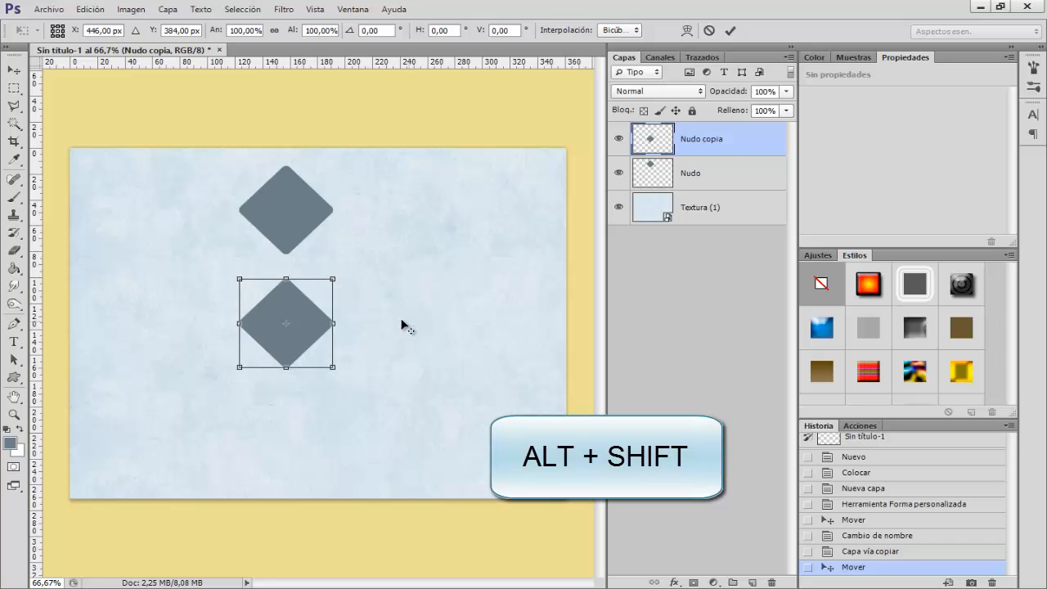
drag(333, 367, 343, 379)
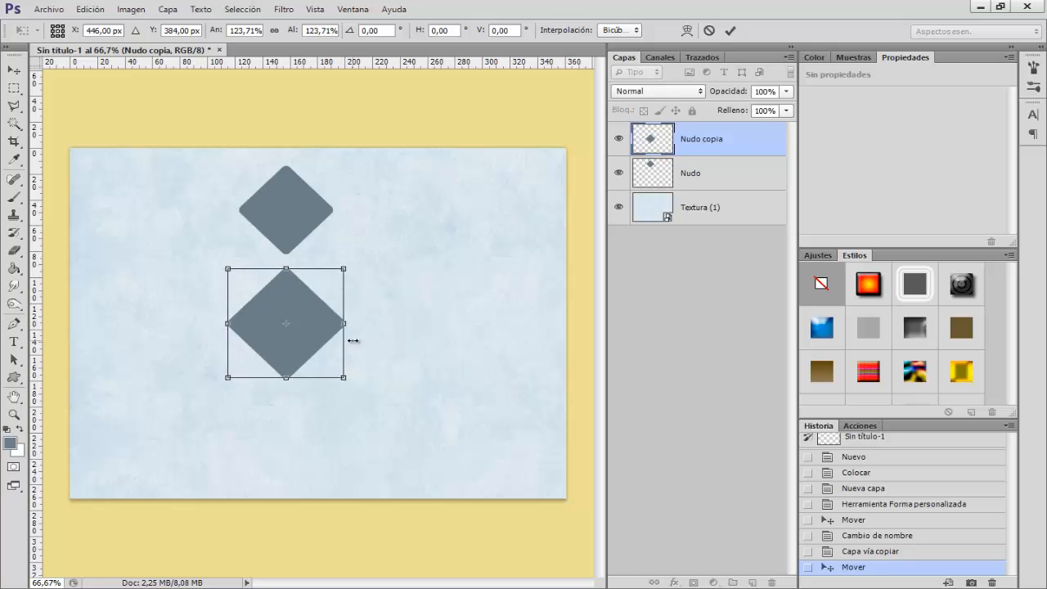
key(Return)
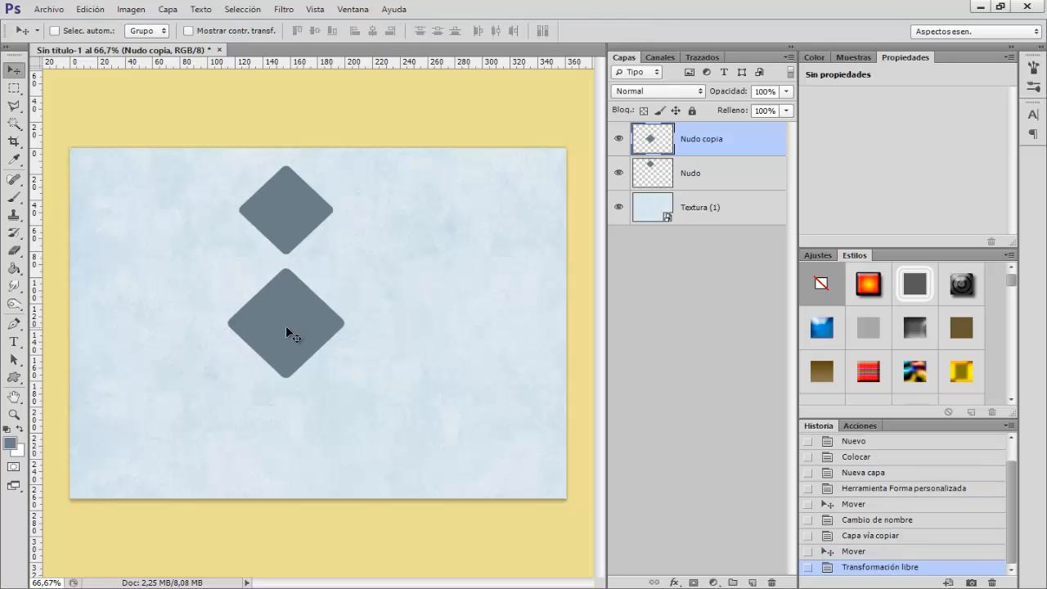
drag(286, 326, 280, 407)
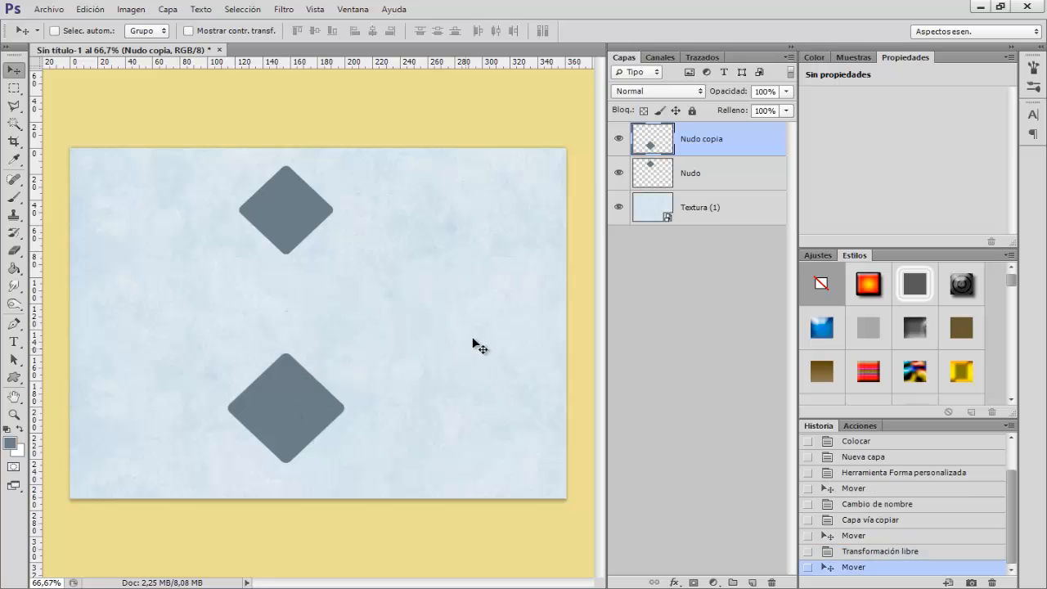
Rename the enlarged diamond's layer to "Corbata".
click(619, 139)
click(619, 139)
double_click(704, 139)
text(Co)
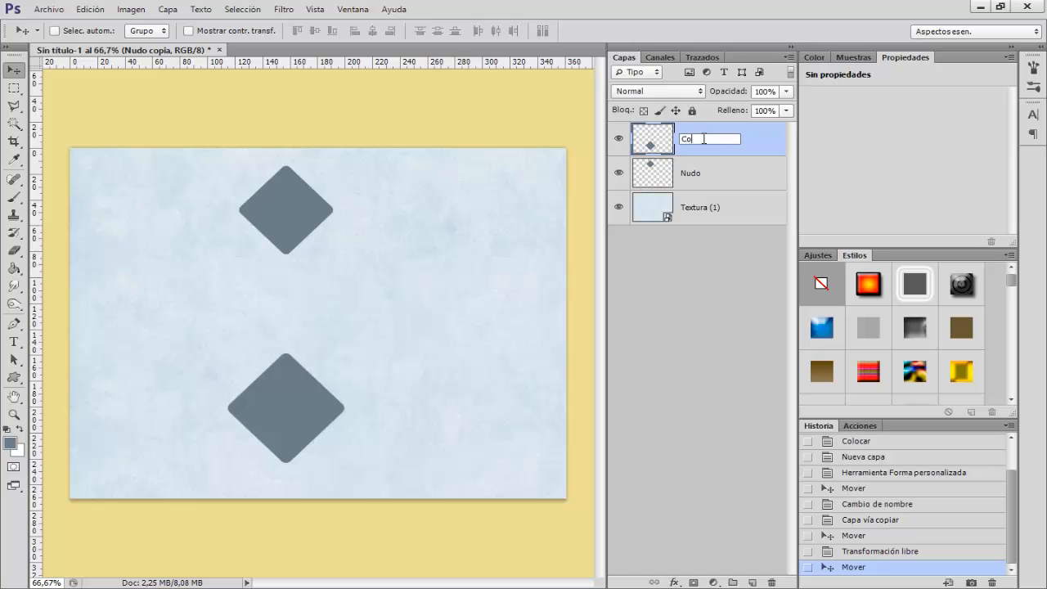
text(rbata)
Select a tapered tie body with the Polygonal Lasso, from the lower diamond's side corners up to a narrower edge inside the upper diamond.
click(14, 106)
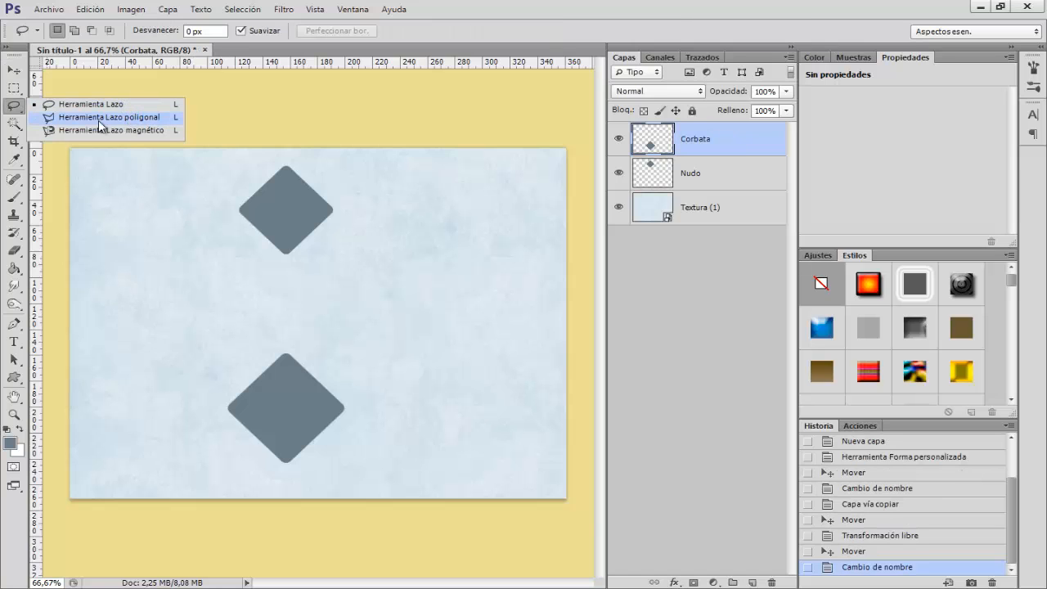
click(166, 122)
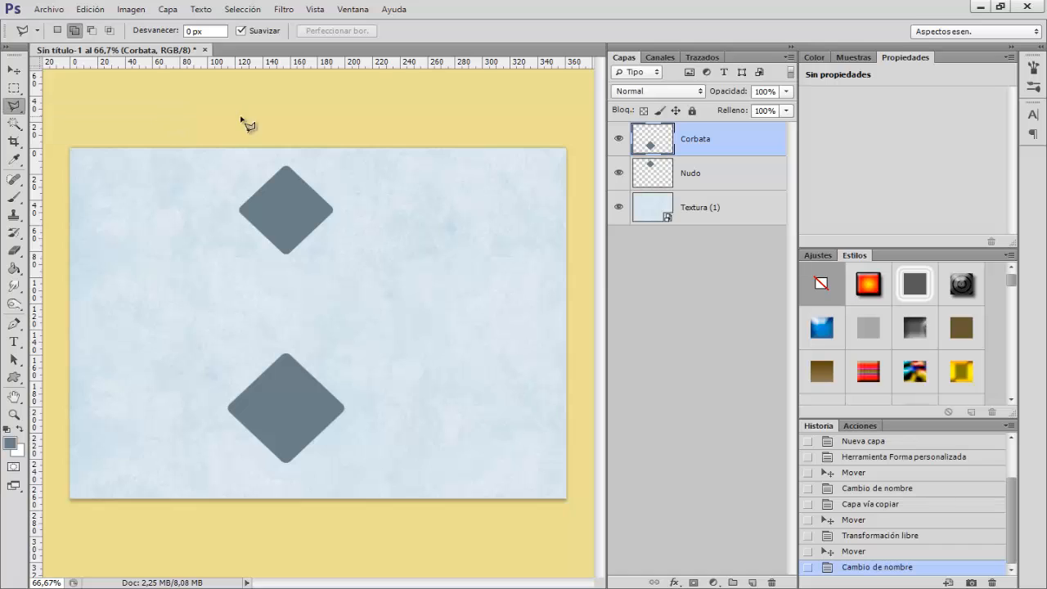
click(344, 408)
click(261, 220)
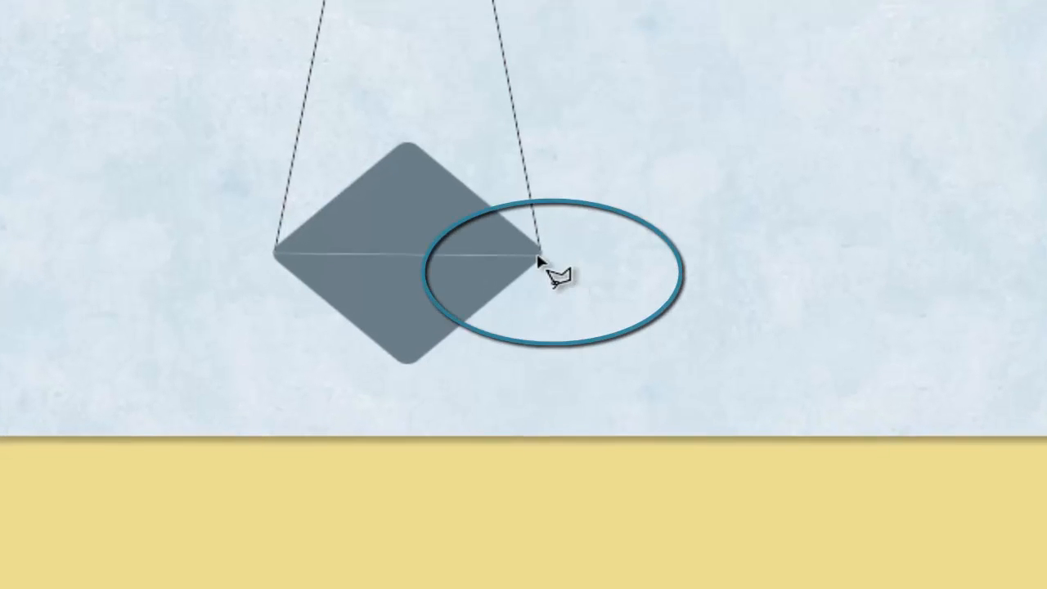
click(538, 257)
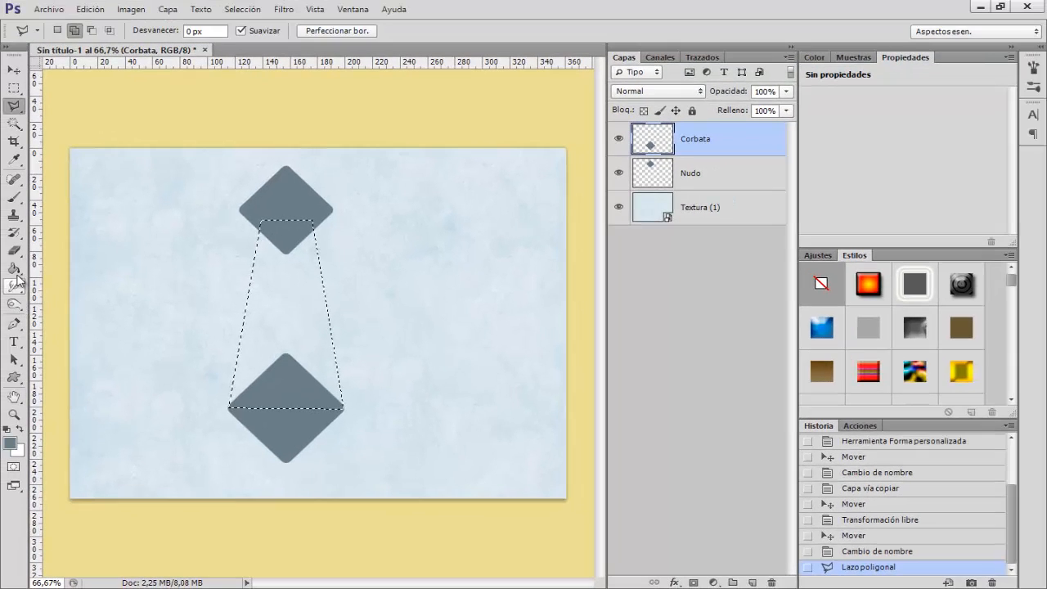
Fill the tie-body selection with the grey-blue foreground colour on the Corbata layer using the Paint Bucket, and deselect.
click(15, 271)
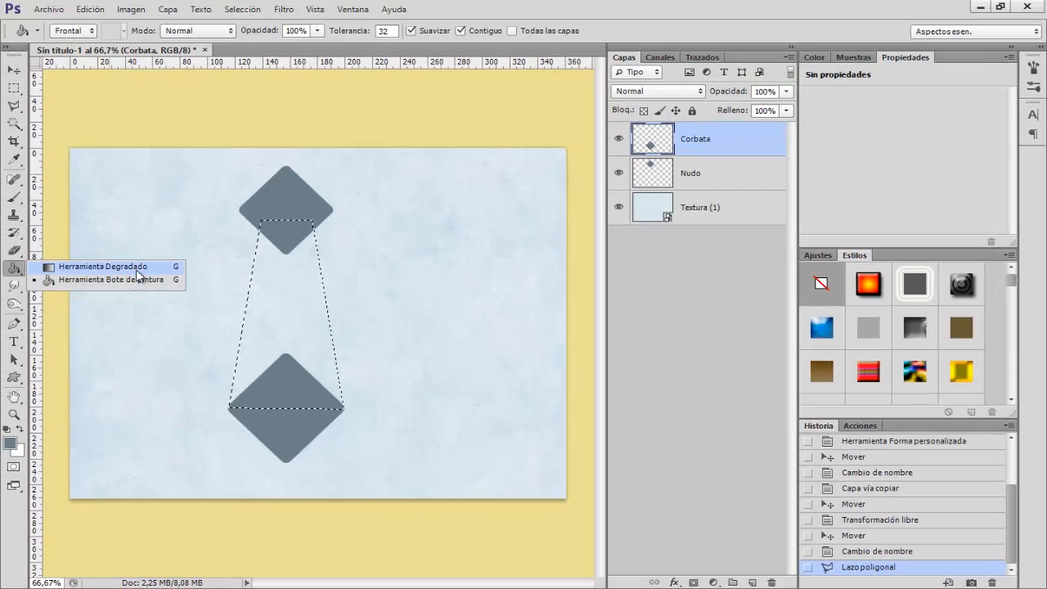
click(135, 282)
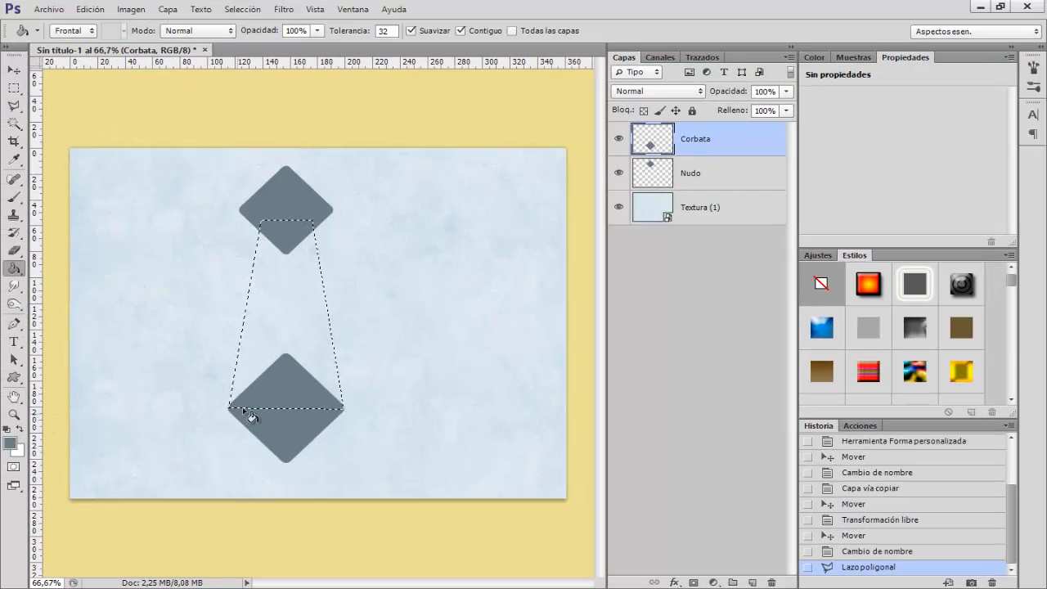
click(288, 374)
click(311, 351)
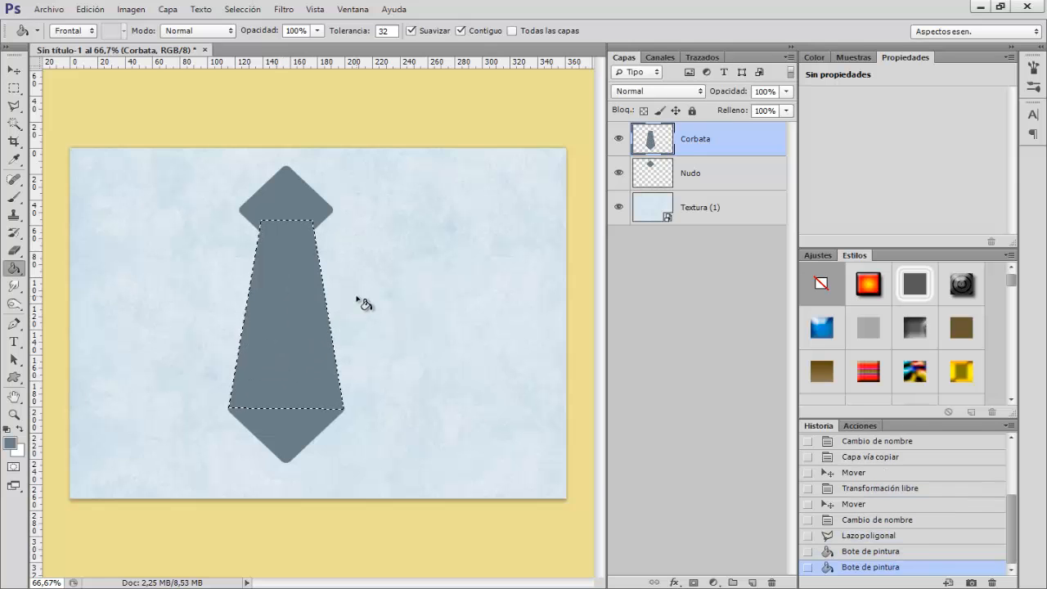
key(ctrl+d)
key(ctrl+d)
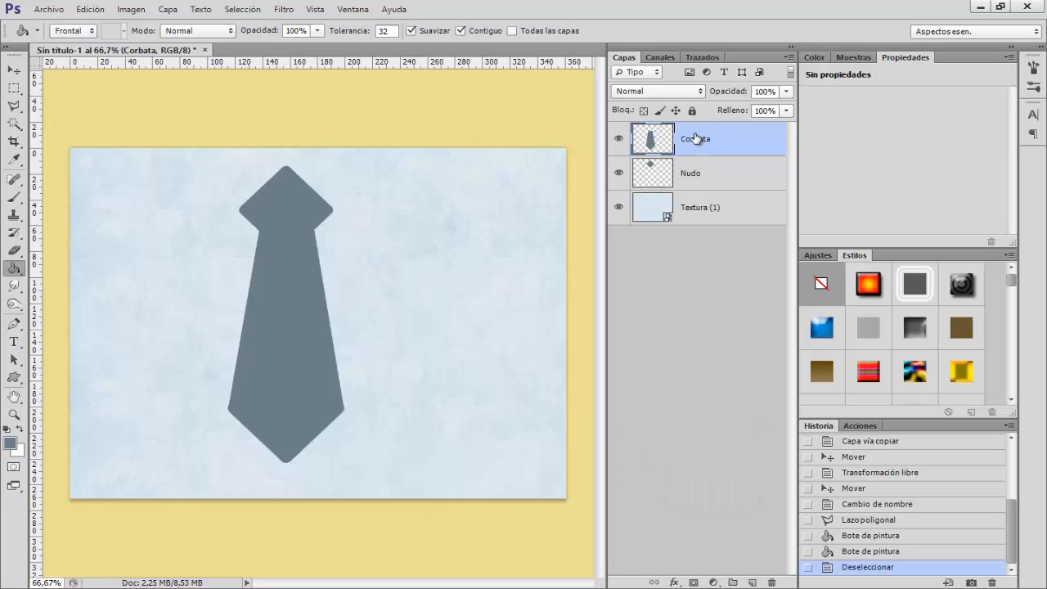
Move the Nudo layer above the Corbata layer.
click(706, 174)
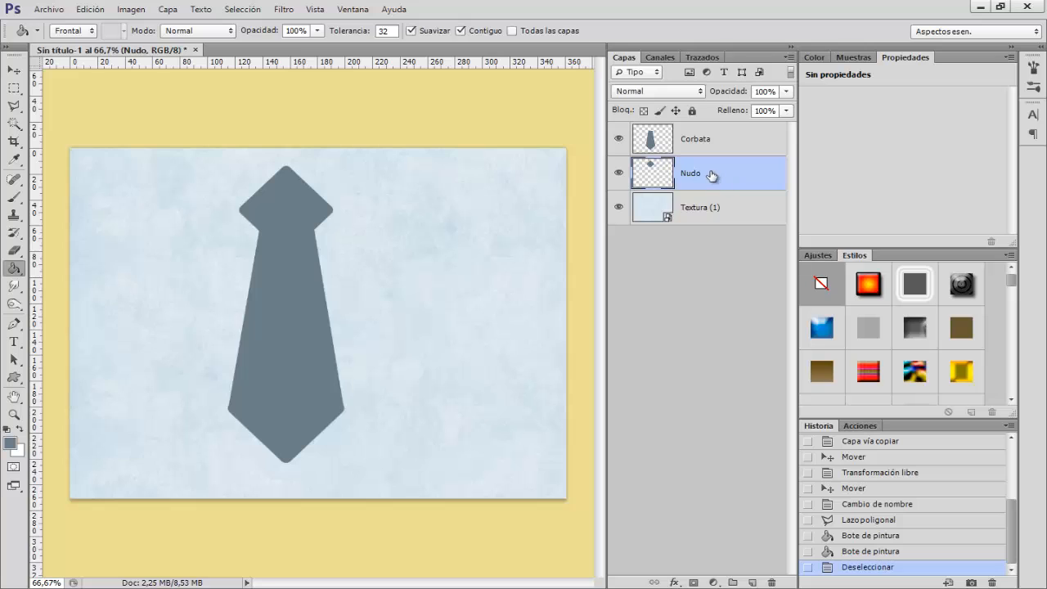
drag(710, 175, 722, 124)
click(709, 177)
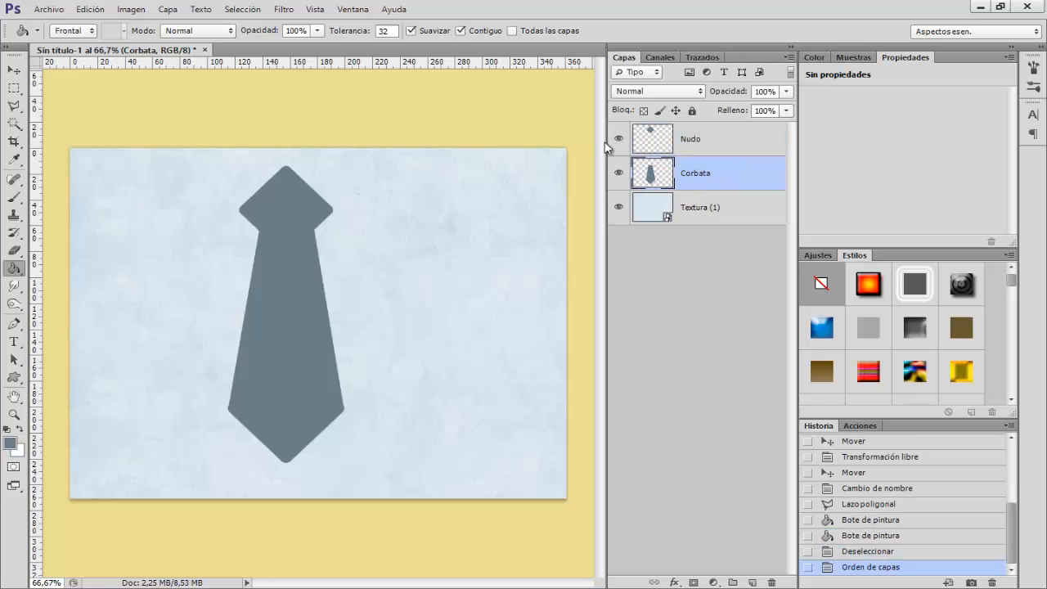
click(619, 139)
click(620, 140)
Place Textura (2).jpg above the Nudo layer, scale it proportionally to about 341% and move it over the tie.
click(707, 138)
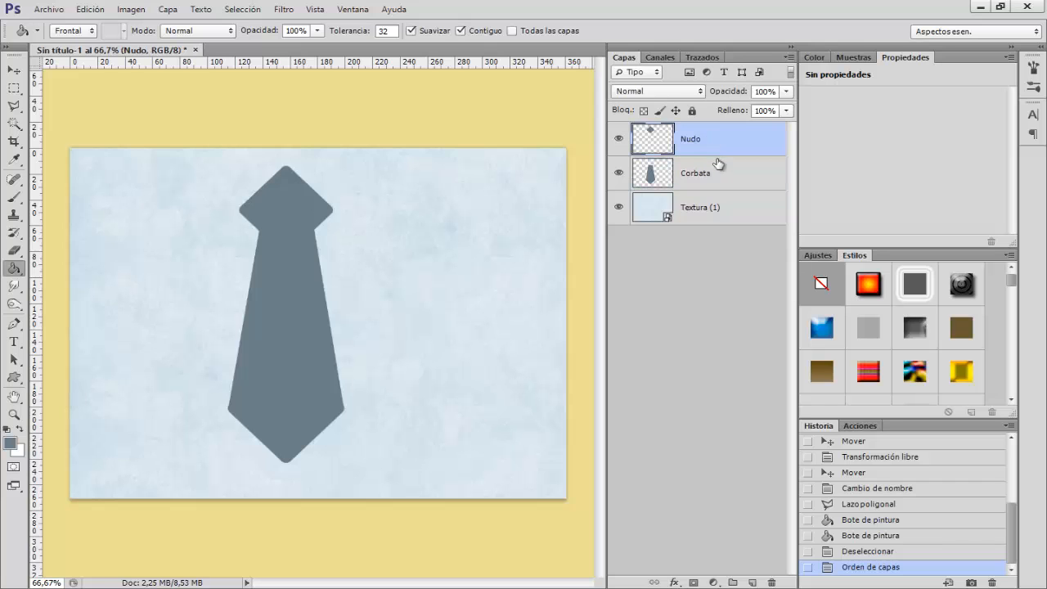
click(58, 10)
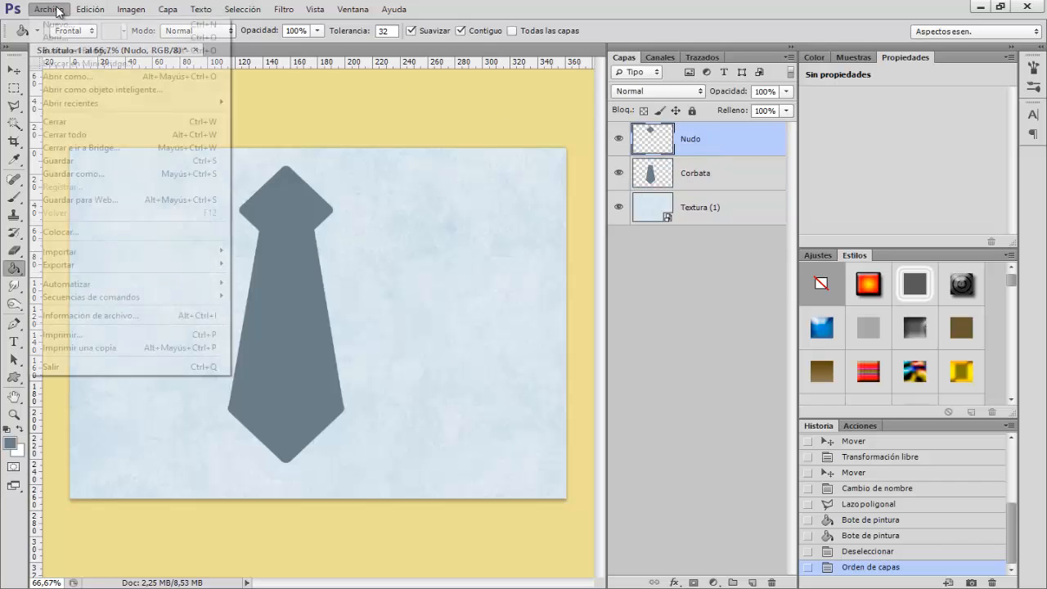
click(88, 231)
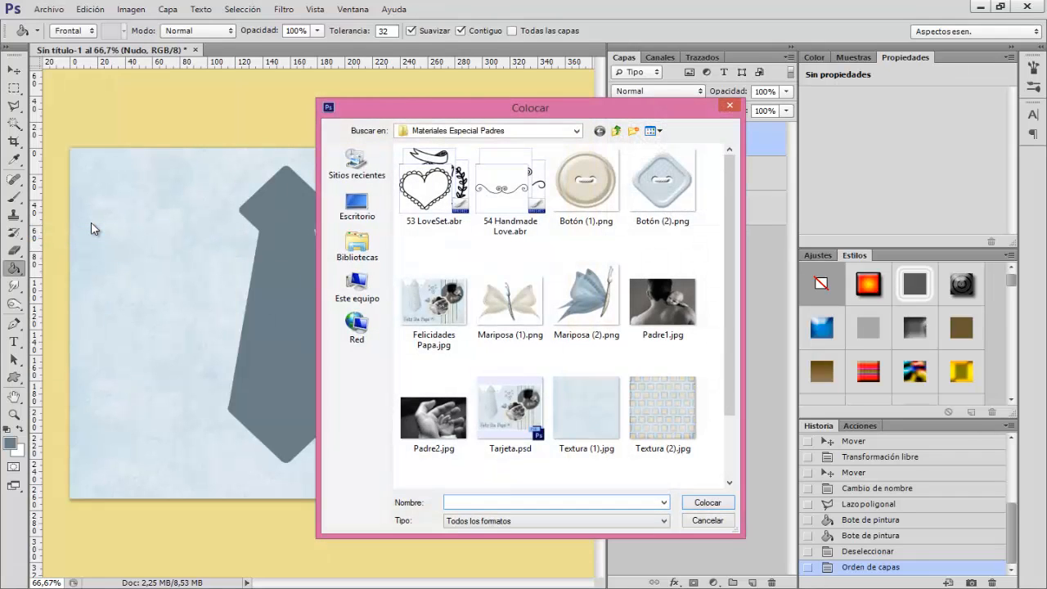
click(663, 408)
click(708, 503)
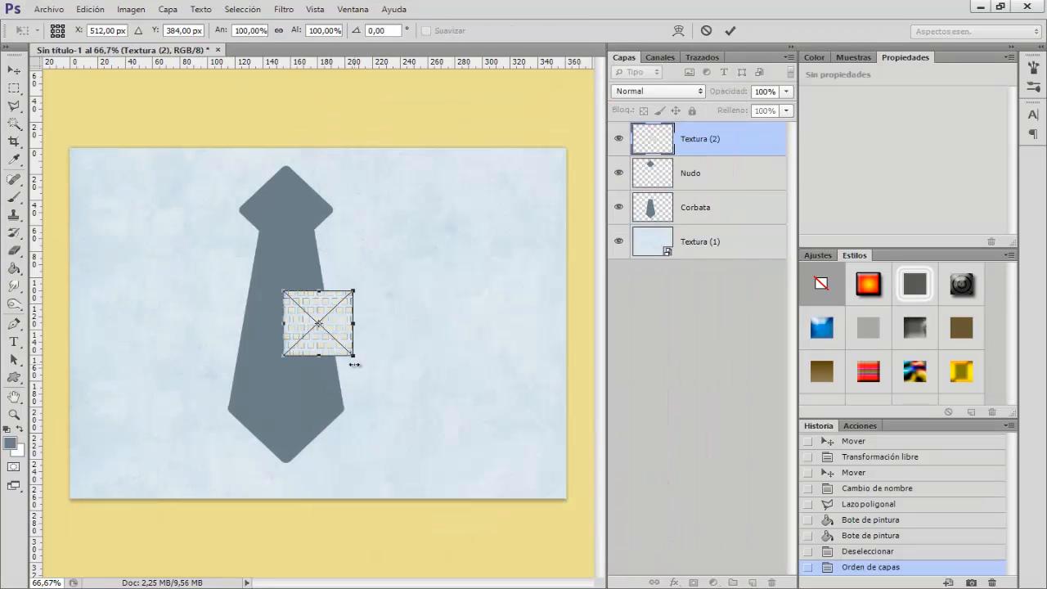
drag(353, 363, 524, 517)
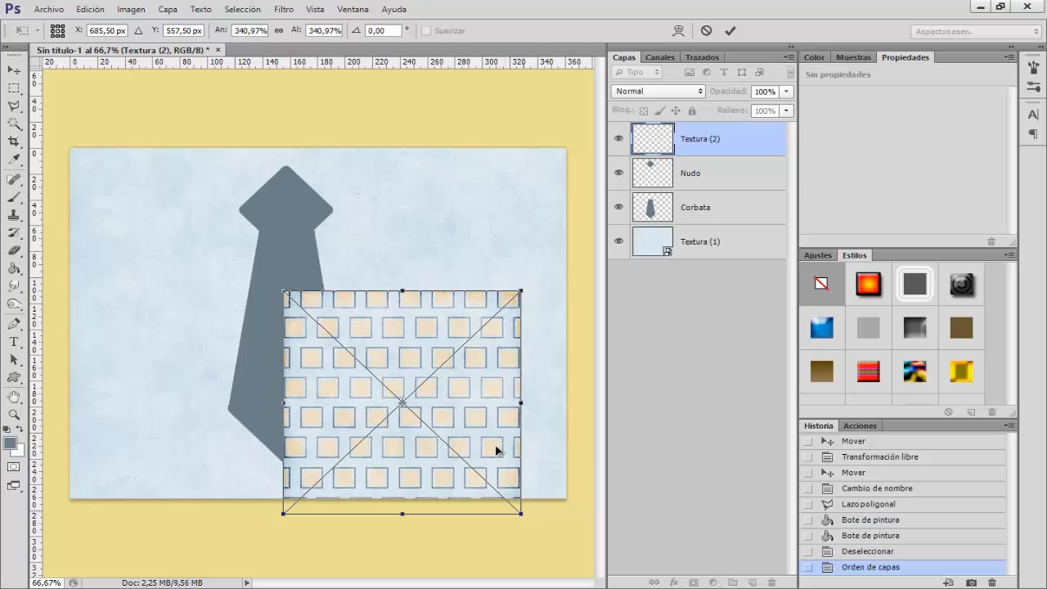
drag(497, 401, 391, 333)
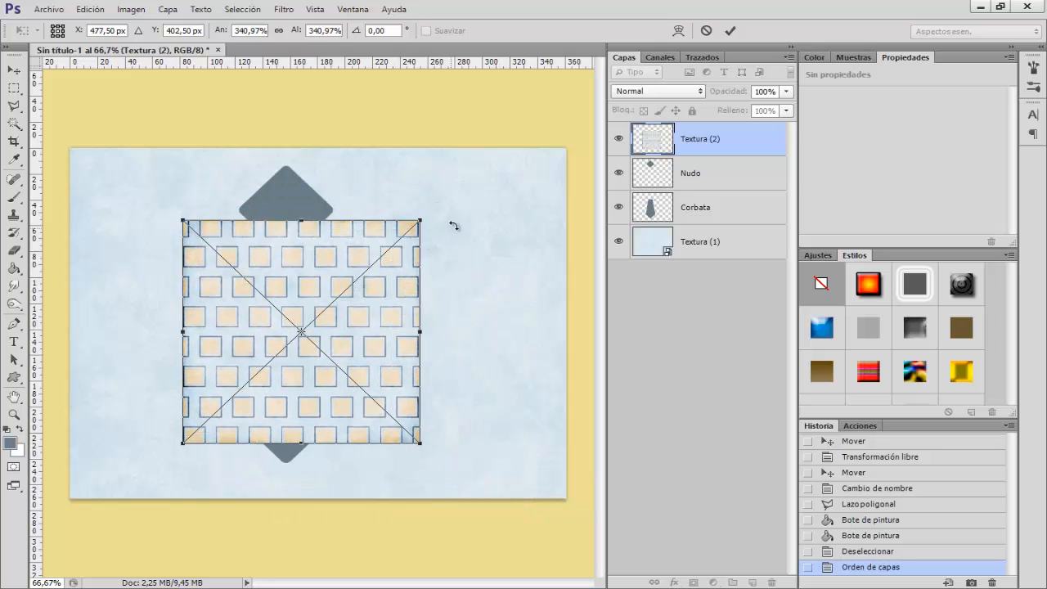
Rotate the placed texture about -45° and centre it over the tie with its upper corner at the knot's tip.
drag(454, 225, 317, 125)
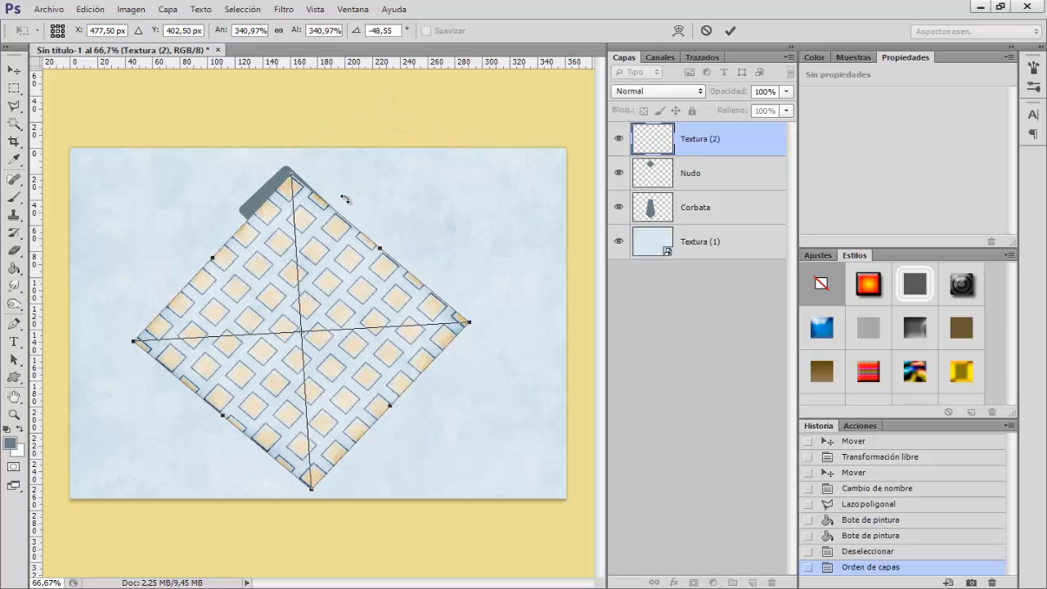
drag(342, 257, 343, 246)
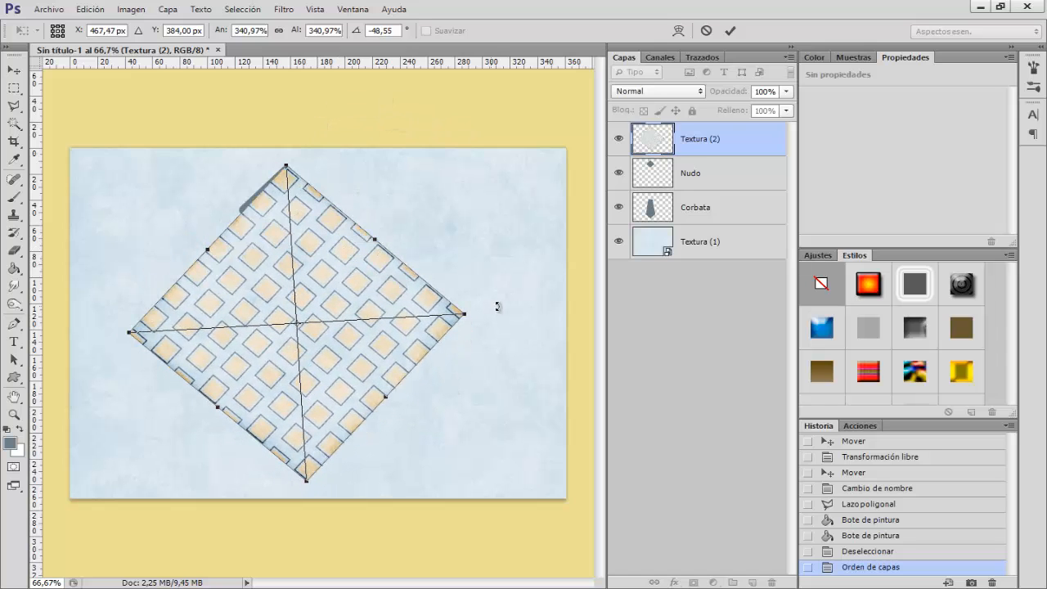
drag(499, 306, 498, 294)
mouse_move(374, 281)
mouse_down()
mouse_move(351, 284)
mouse_move(361, 283)
mouse_up()
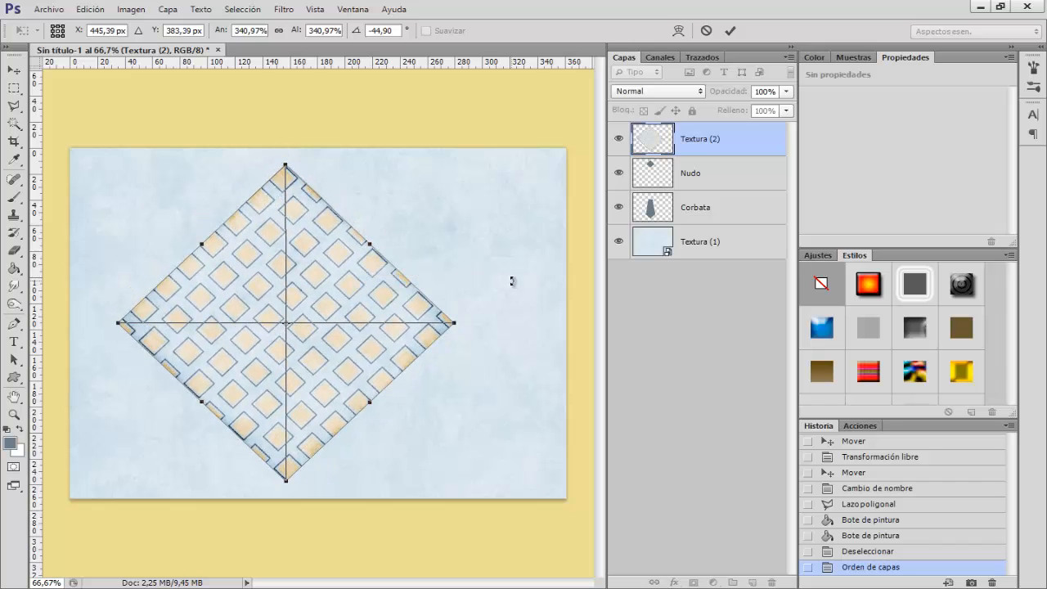
key(Return)
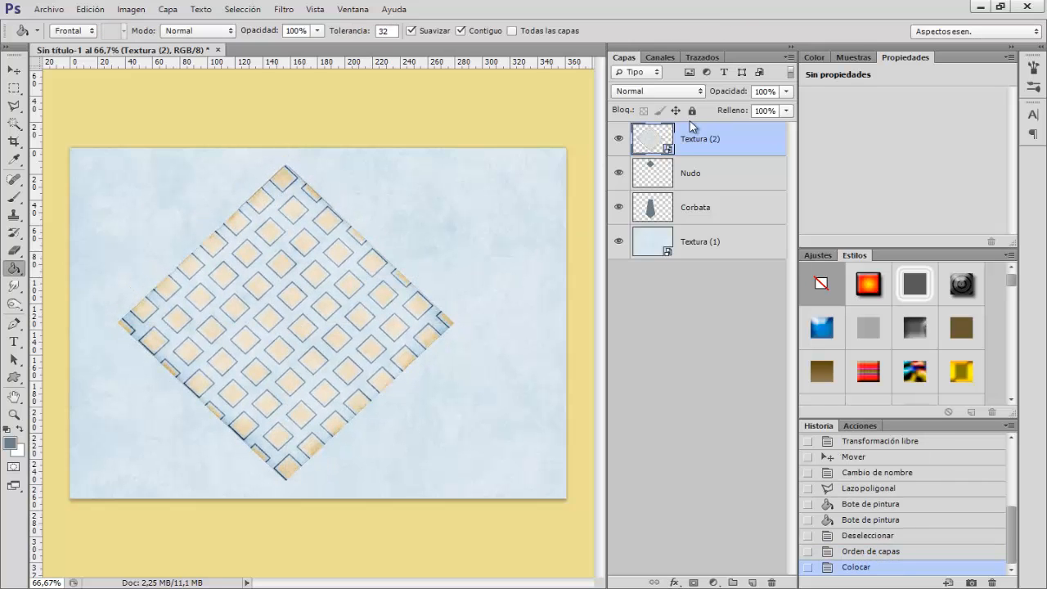
Clip the Textura (2) layer to Nudo, and clip a duplicate of it, moved directly above Corbata, to Corbata.
key(alt)
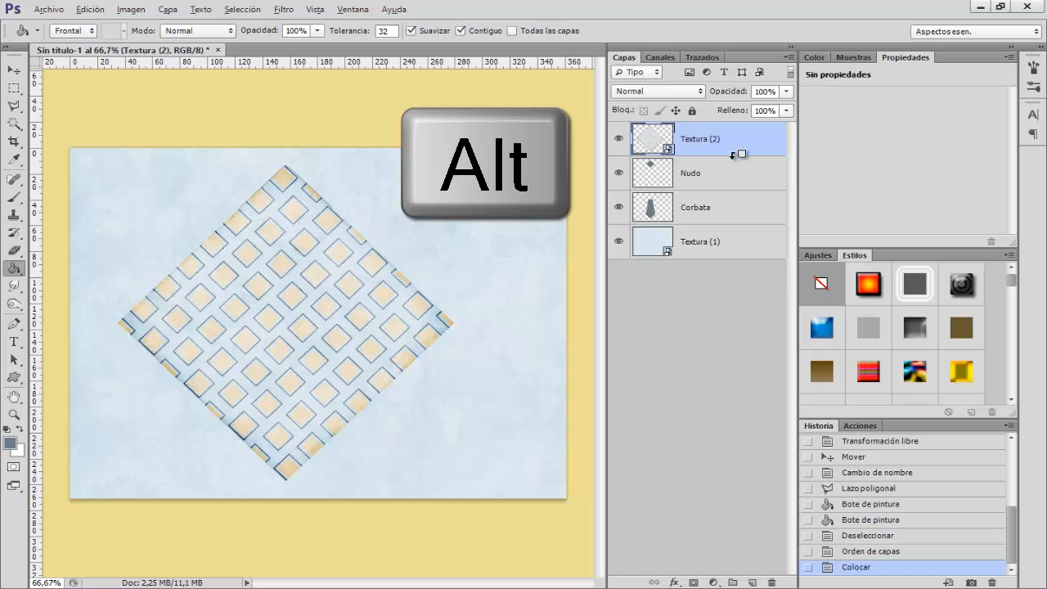
alt+click(734, 154)
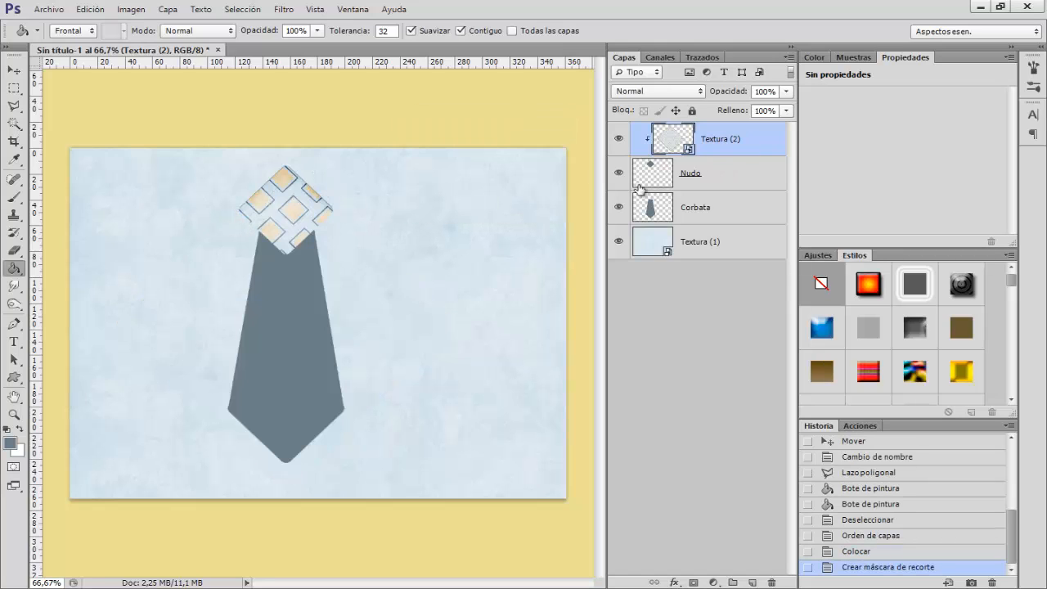
key(ctrl+j)
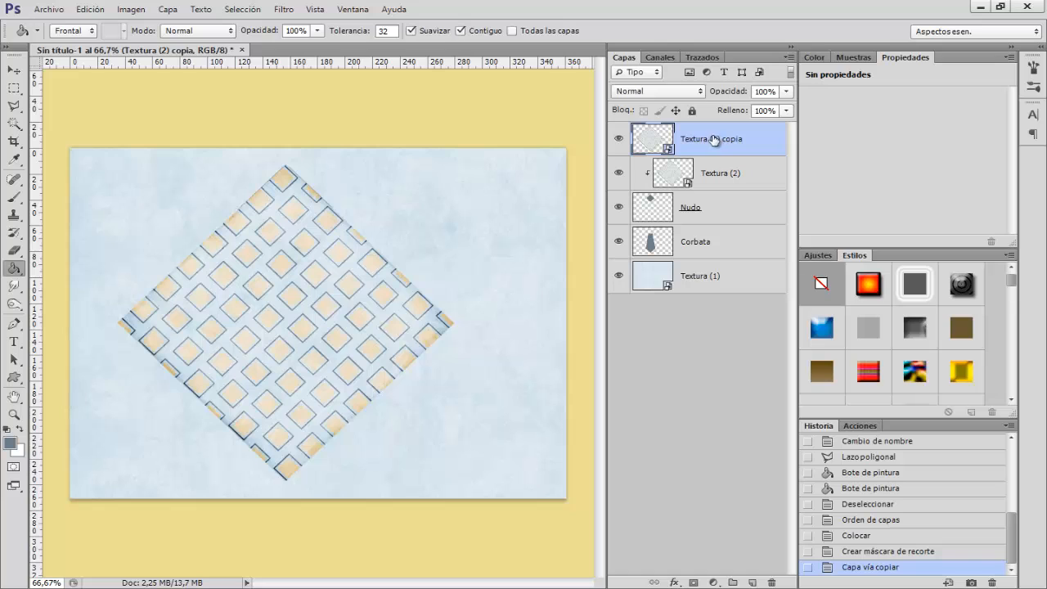
drag(712, 138, 705, 221)
key(alt)
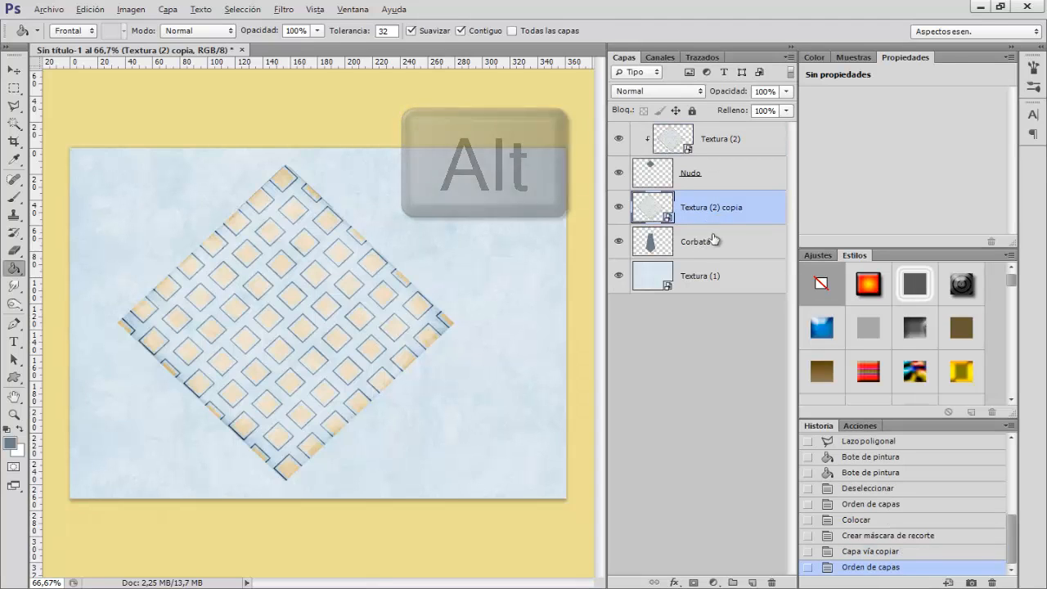
drag(710, 202, 717, 221)
alt+click(716, 220)
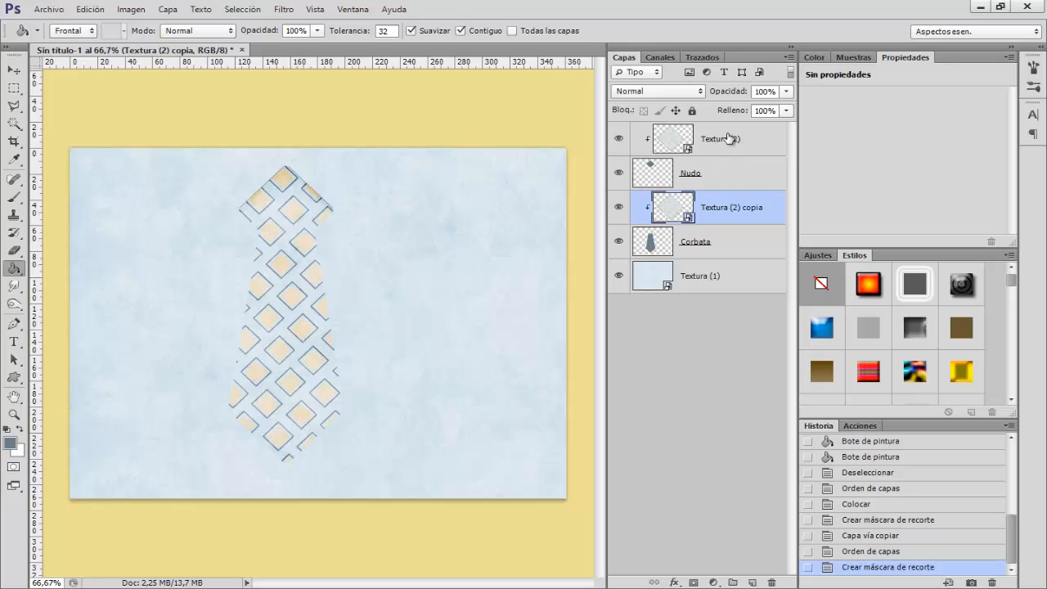
Add a drop shadow to the Corbata layer with its colour sampled from the tie's blue-grey pattern, #8994a0.
click(707, 249)
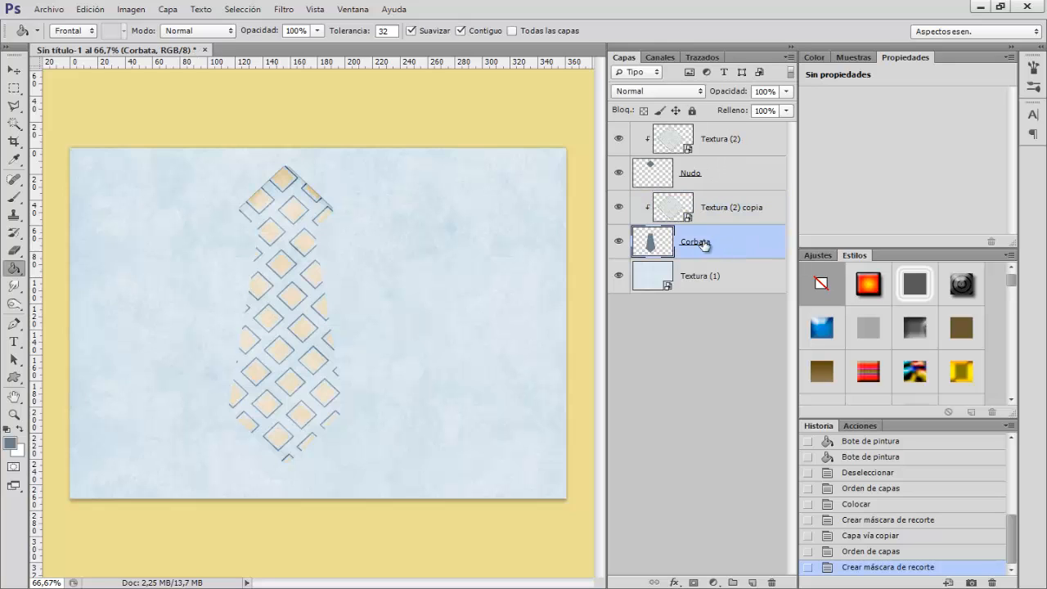
click(672, 582)
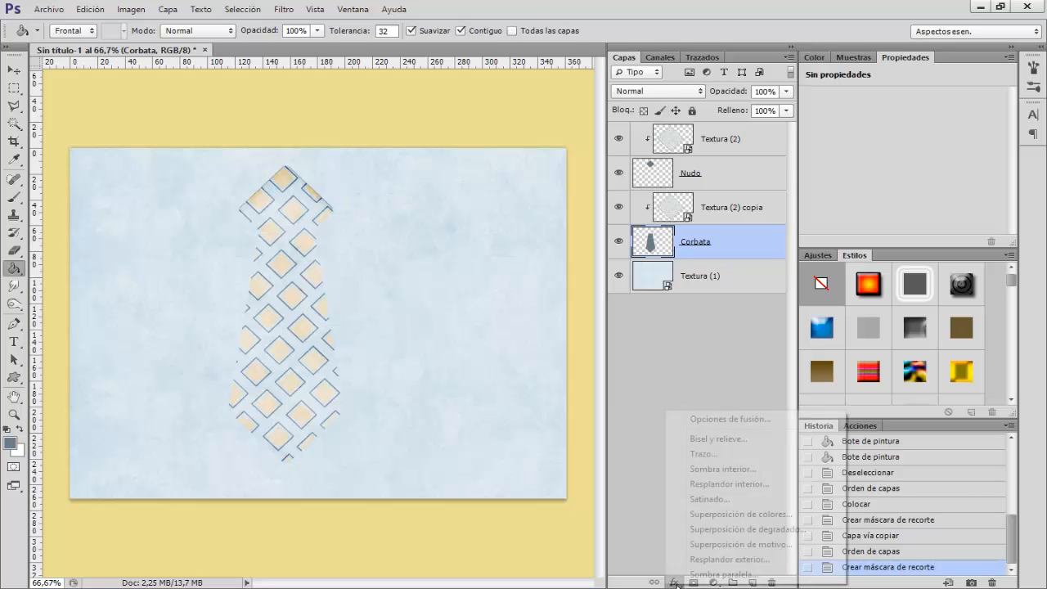
click(771, 575)
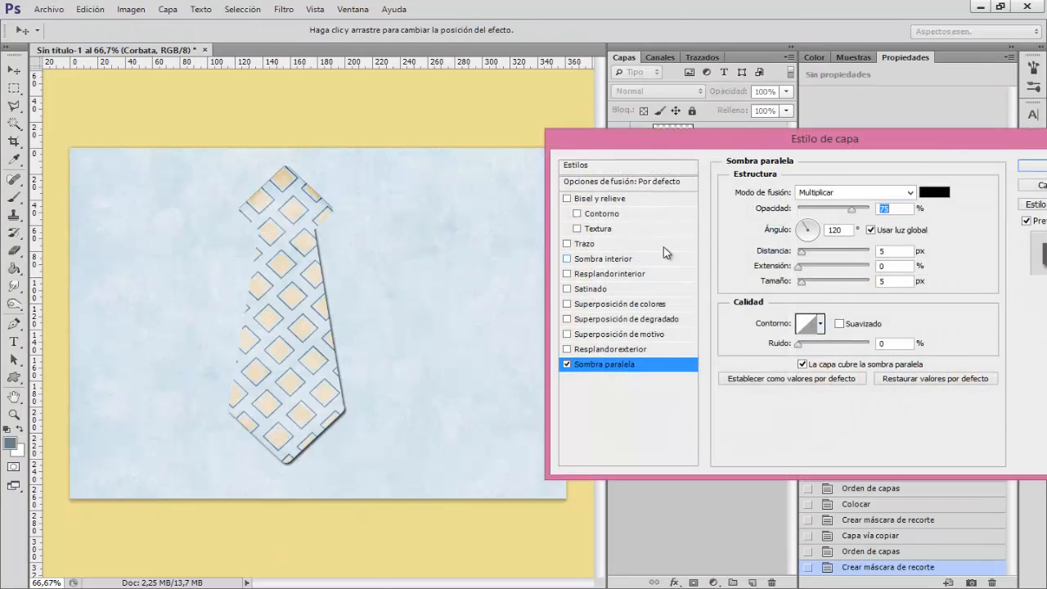
click(935, 193)
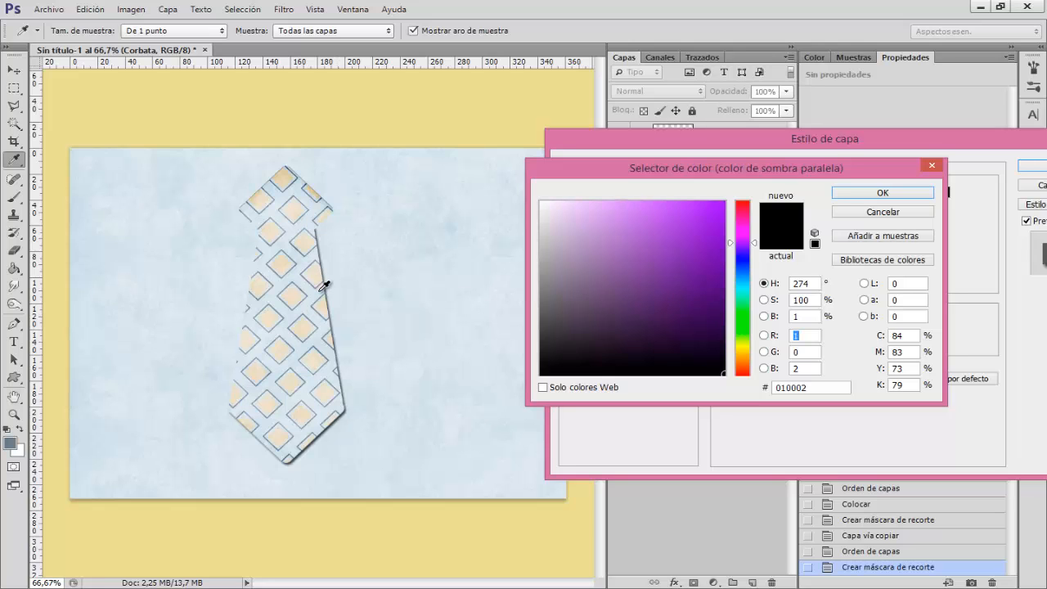
click(311, 292)
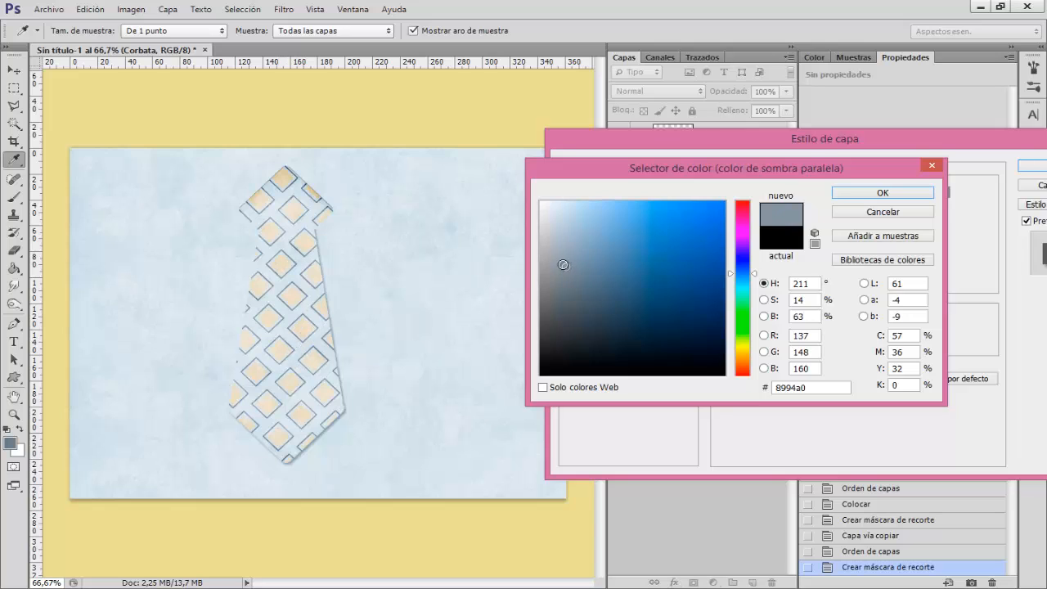
click(860, 195)
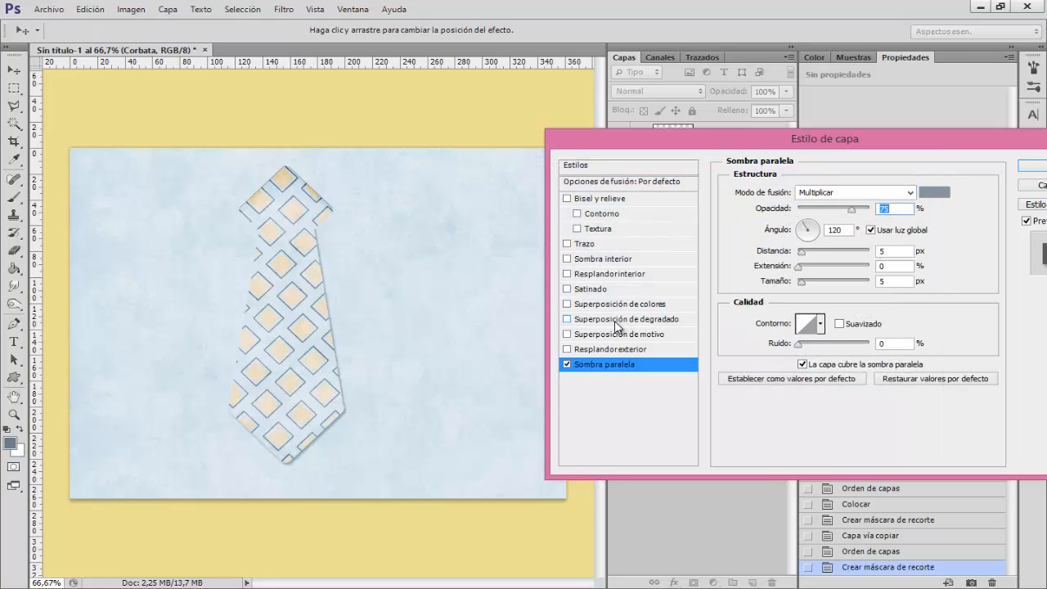
Add a gradient overlay to Corbata from the Negro, blanco preset, replacing its black stop with the pattern's blue-grey, #7a8493.
click(663, 321)
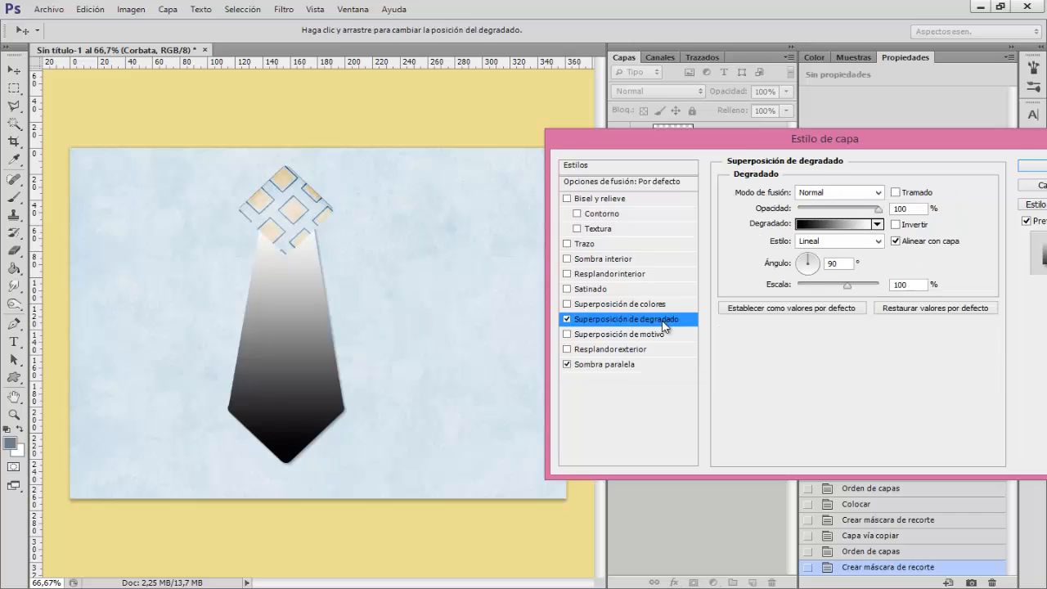
click(816, 226)
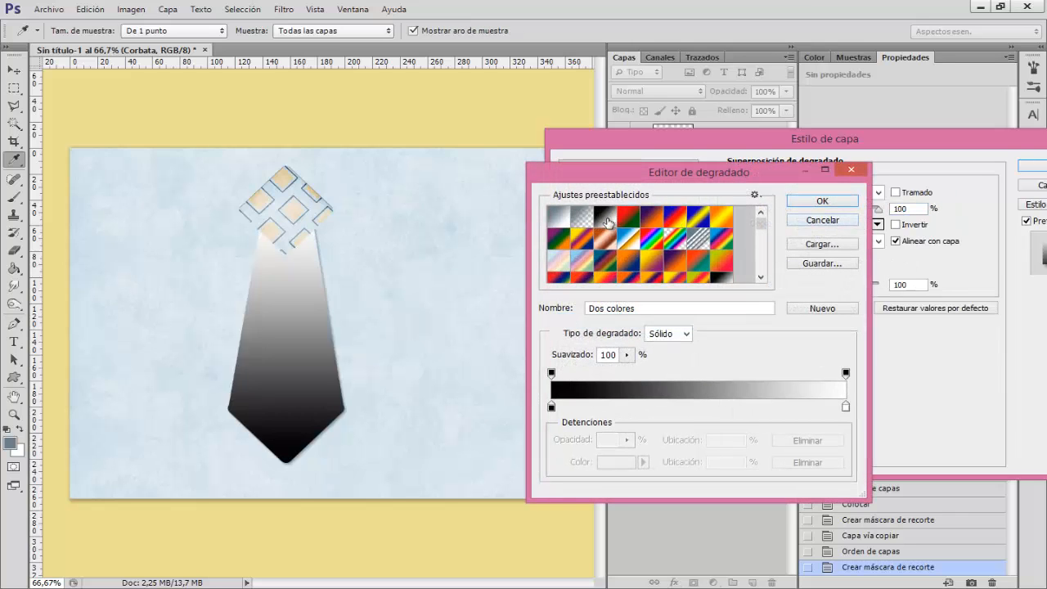
click(609, 221)
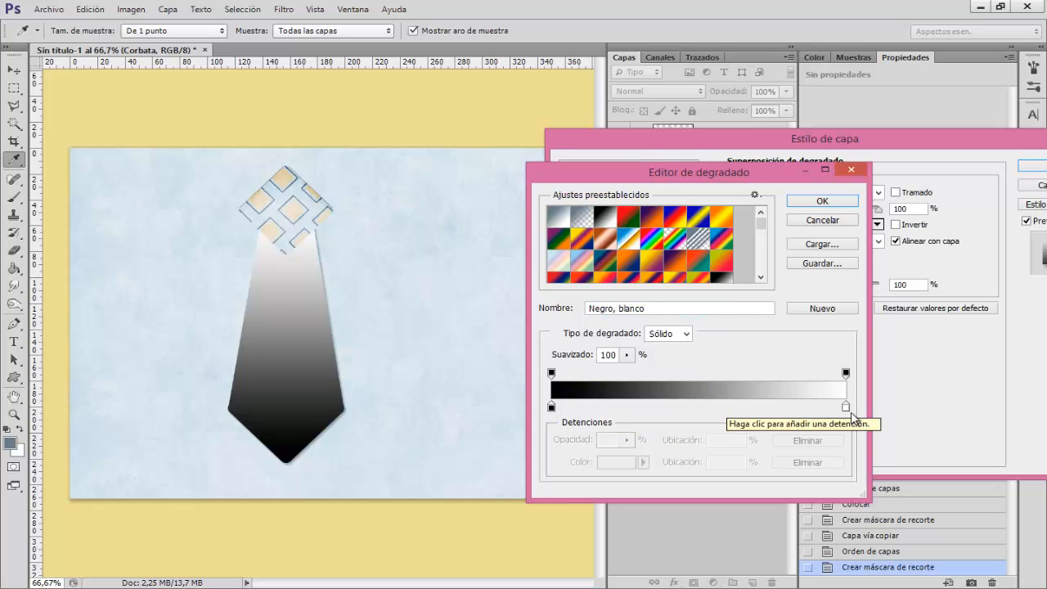
click(551, 406)
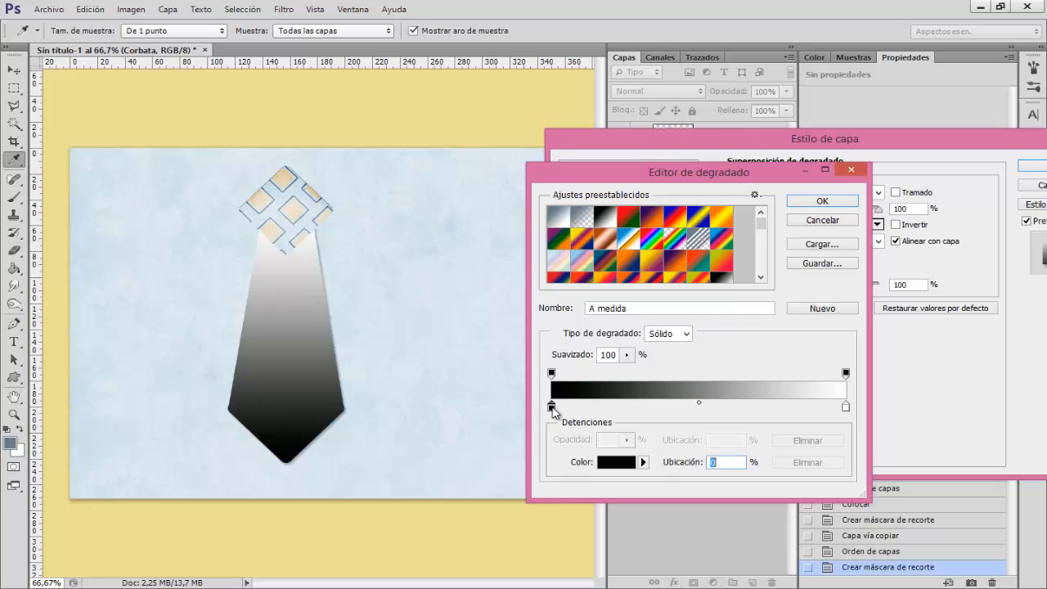
click(307, 227)
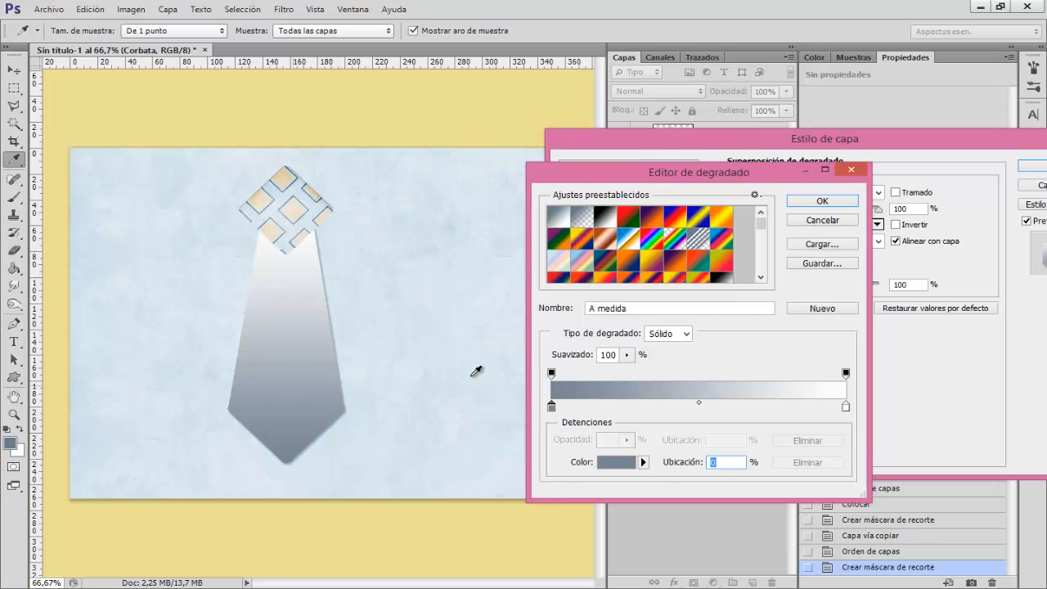
click(614, 463)
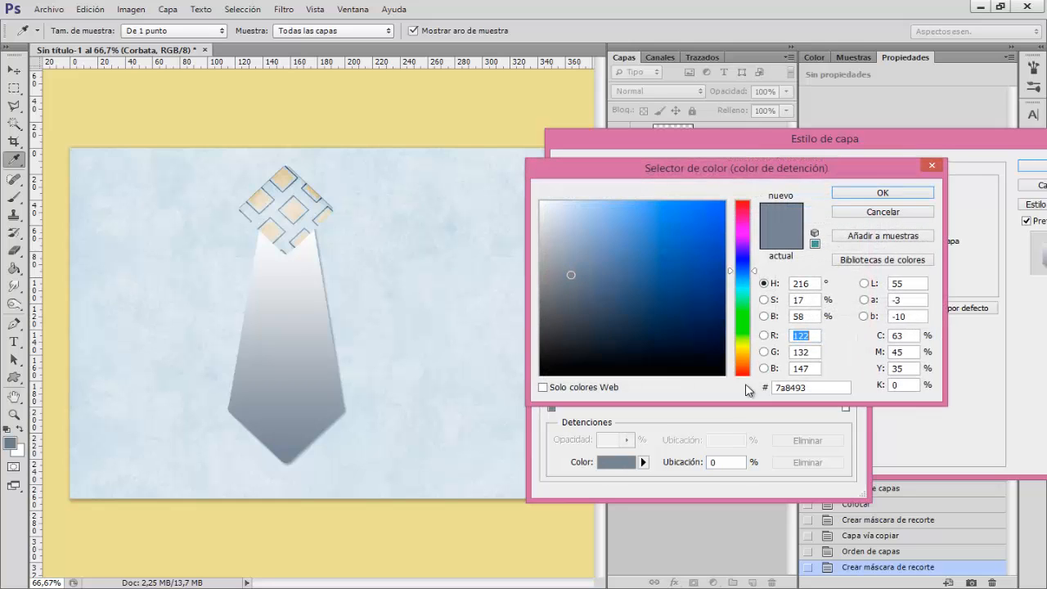
click(807, 384)
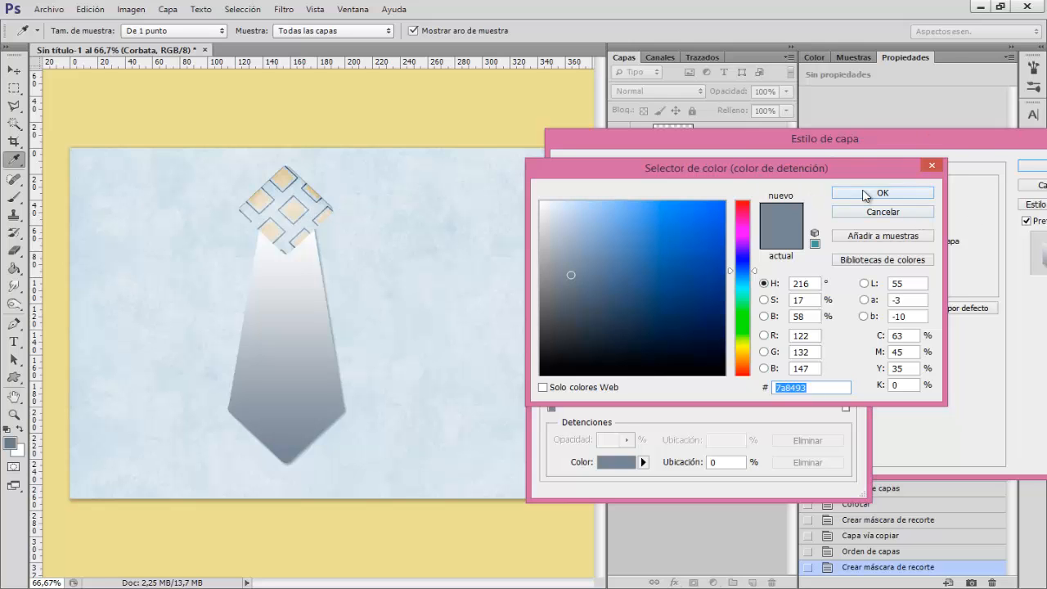
click(883, 193)
click(823, 202)
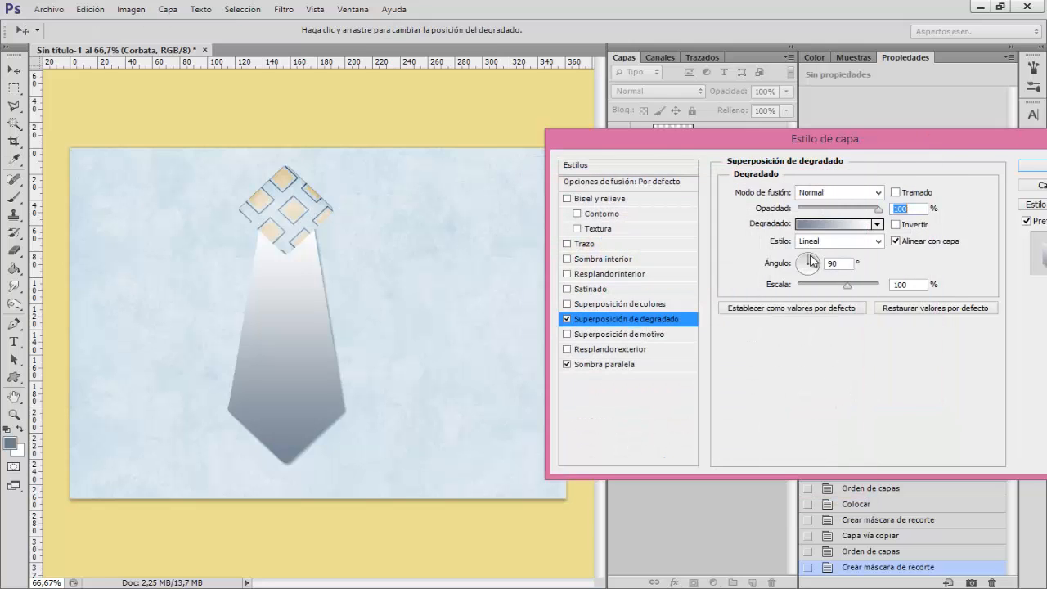
Set the gradient overlay to Multiplicar blending at a 150° angle and shift the gradient slightly toward the tie's lower right.
click(816, 193)
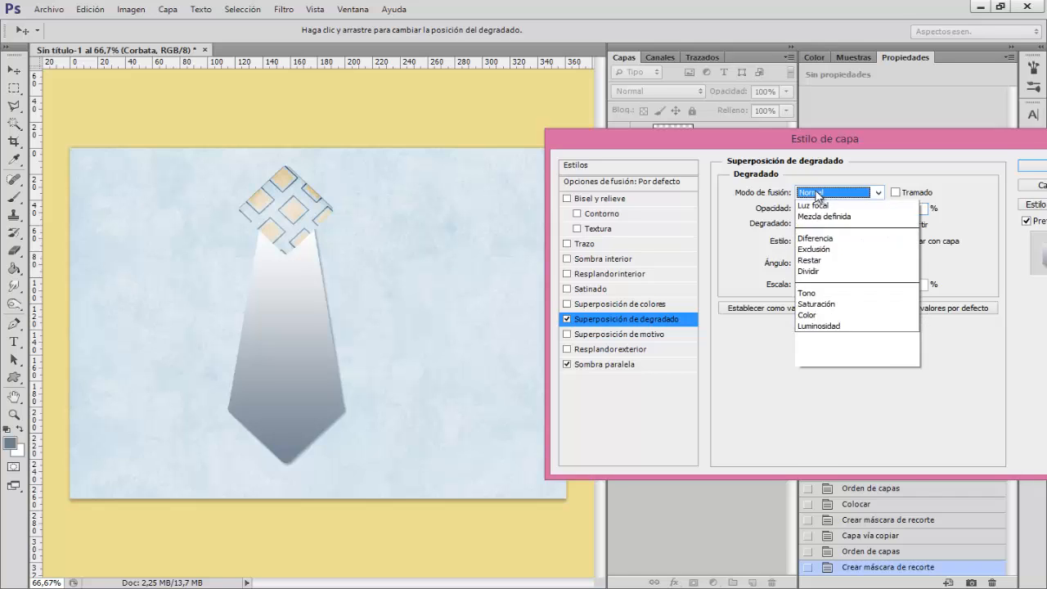
click(850, 250)
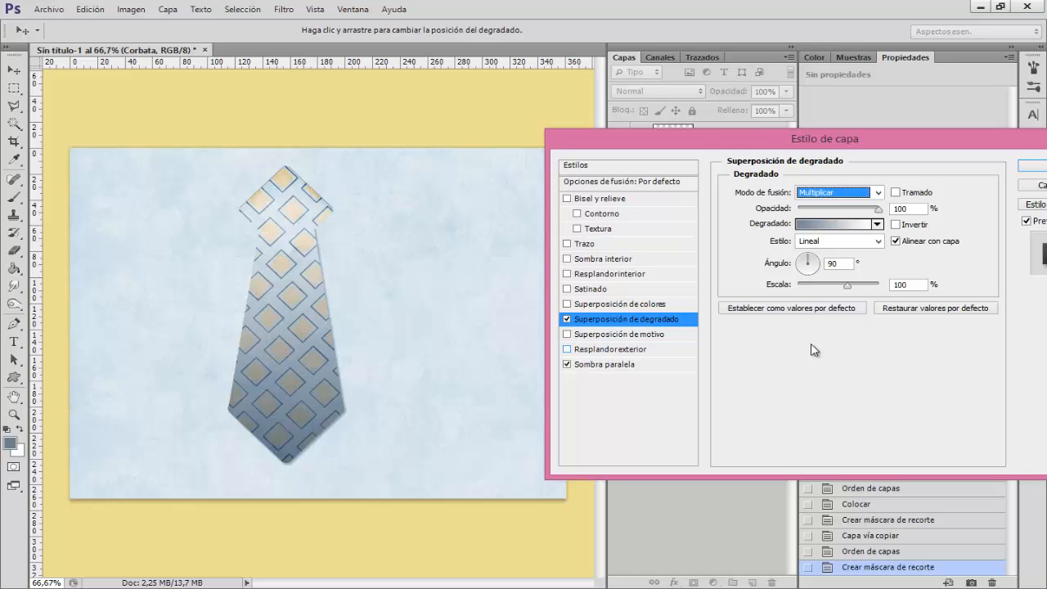
click(845, 263)
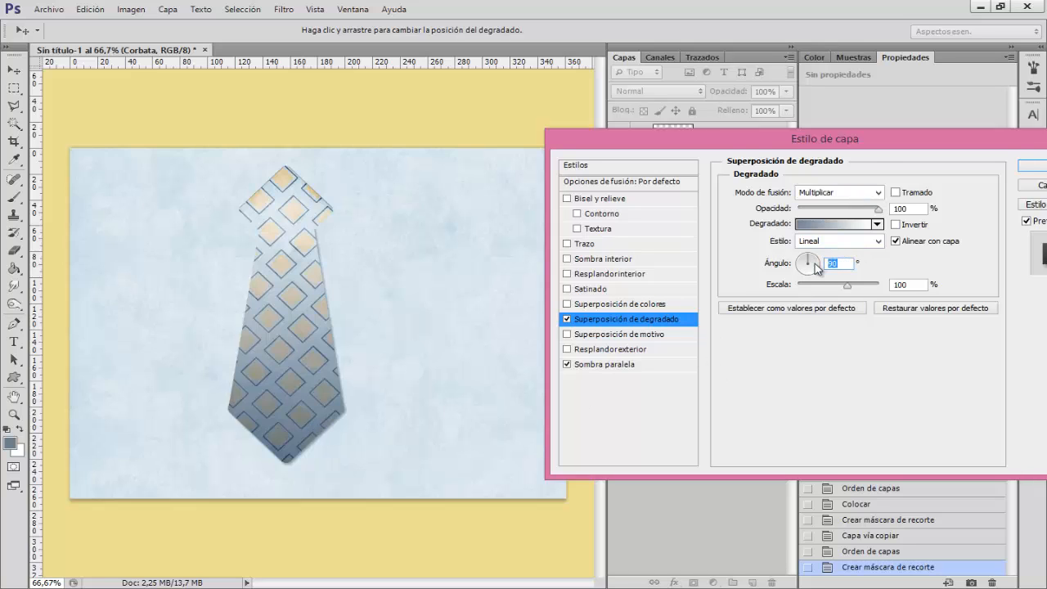
text(150)
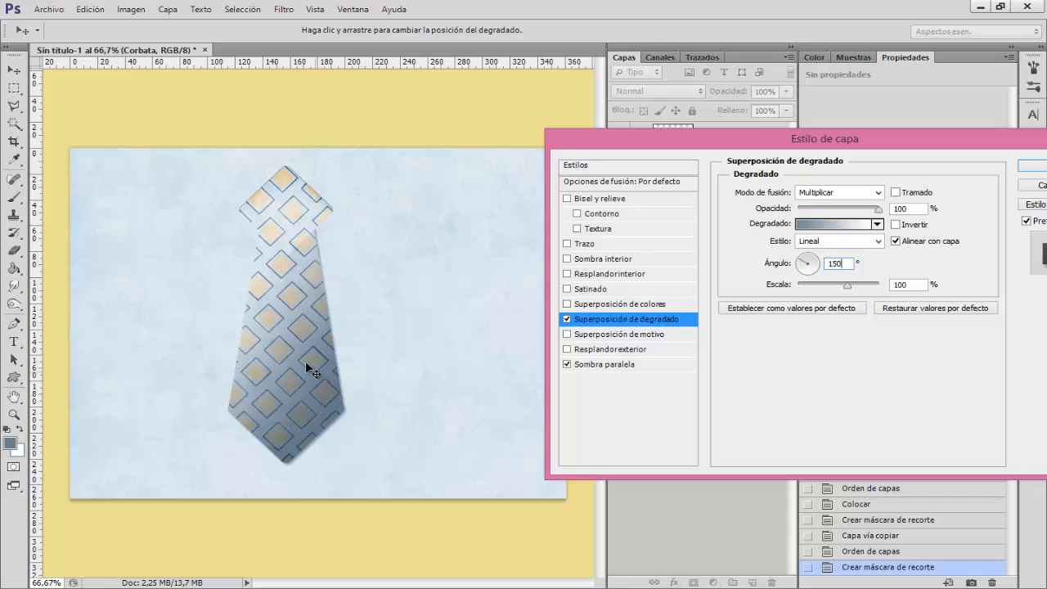
drag(288, 339, 305, 355)
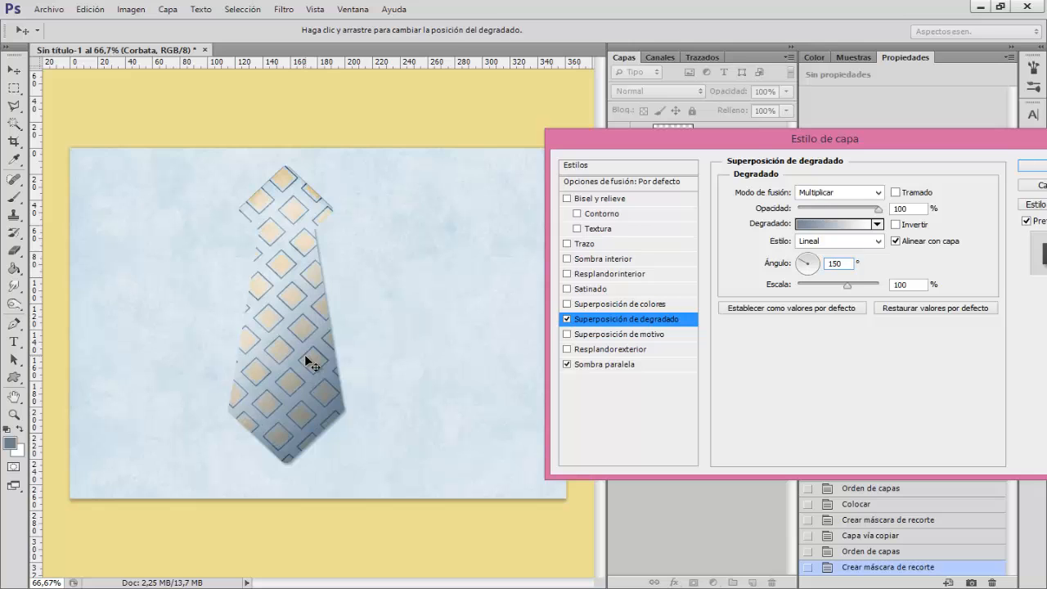
click(1032, 166)
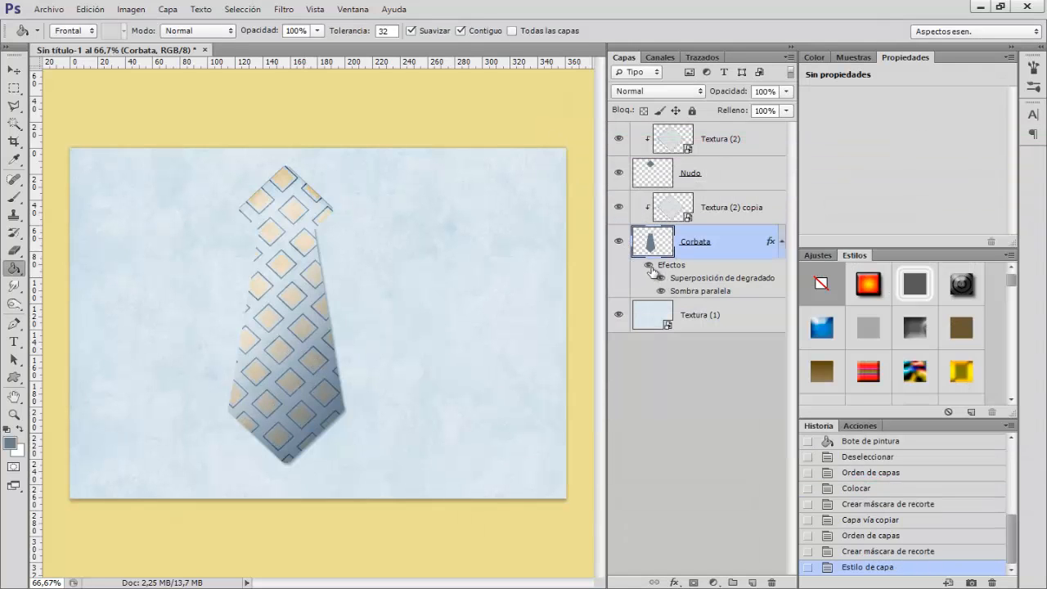
Switch Corbata's gradient overlay and drop shadow off and on to compare the tie with and without each effect.
click(661, 278)
click(660, 278)
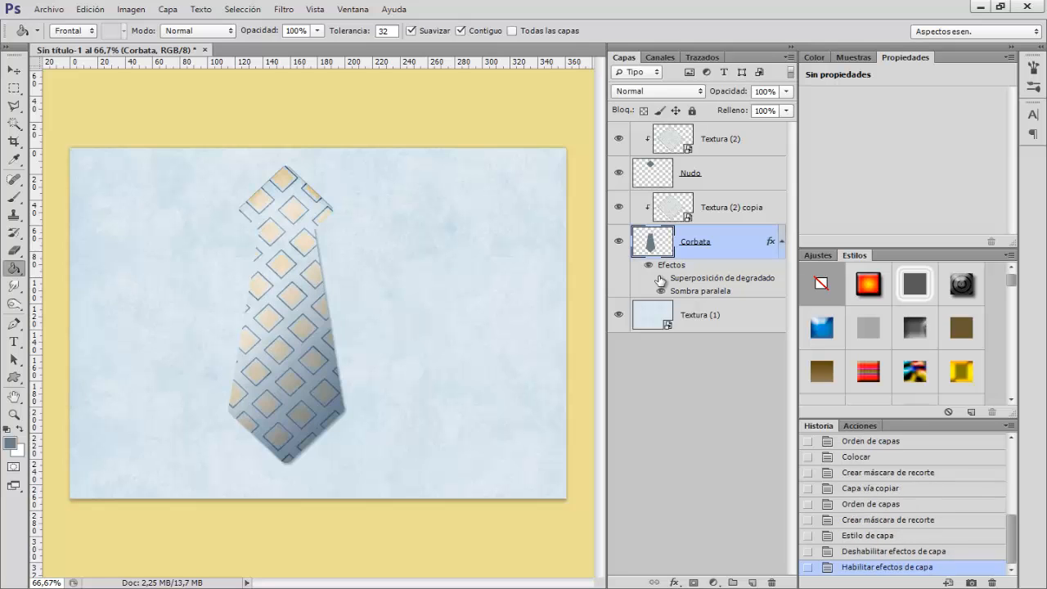
click(660, 278)
click(661, 278)
click(661, 291)
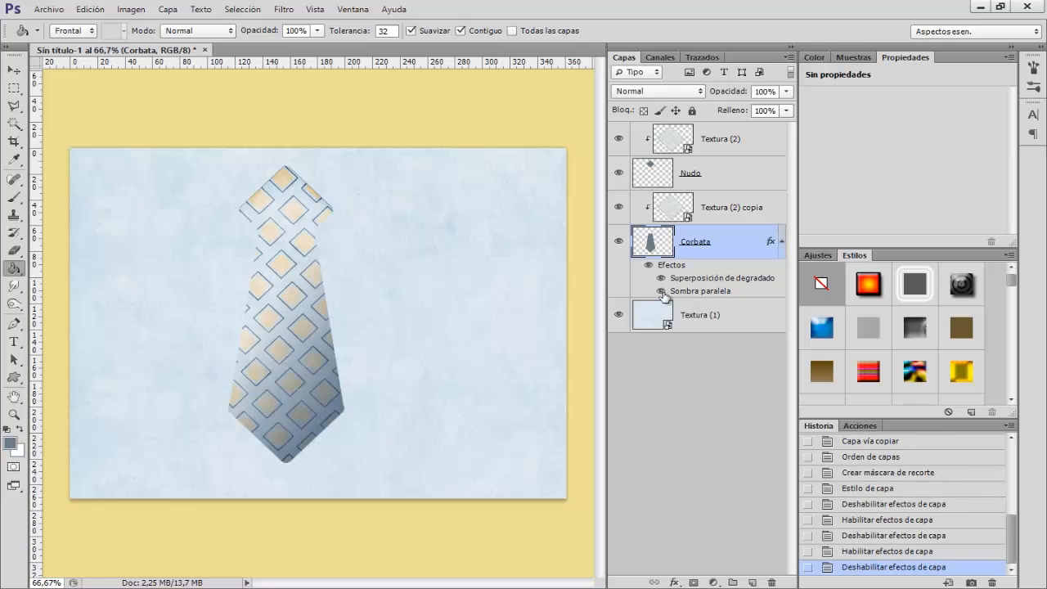
click(662, 291)
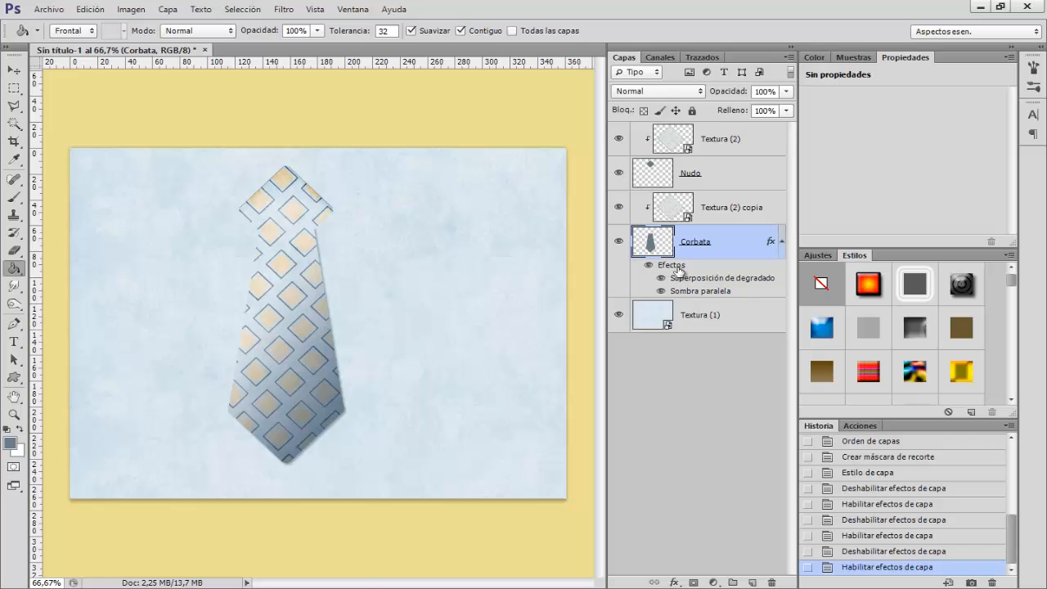
Copy all of Corbata's layer effects to the Nudo layer.
key(alt)
drag(678, 270, 728, 179)
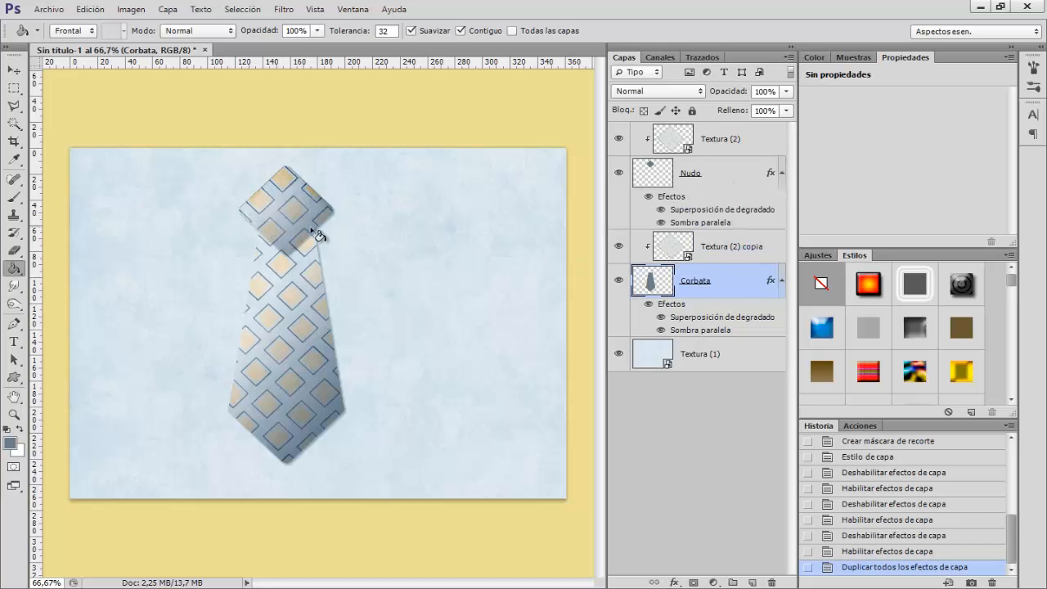
Delete the lower tip of the knot on the Nudo layer using a rectangular marquee selection, leaving nothing selected.
click(691, 174)
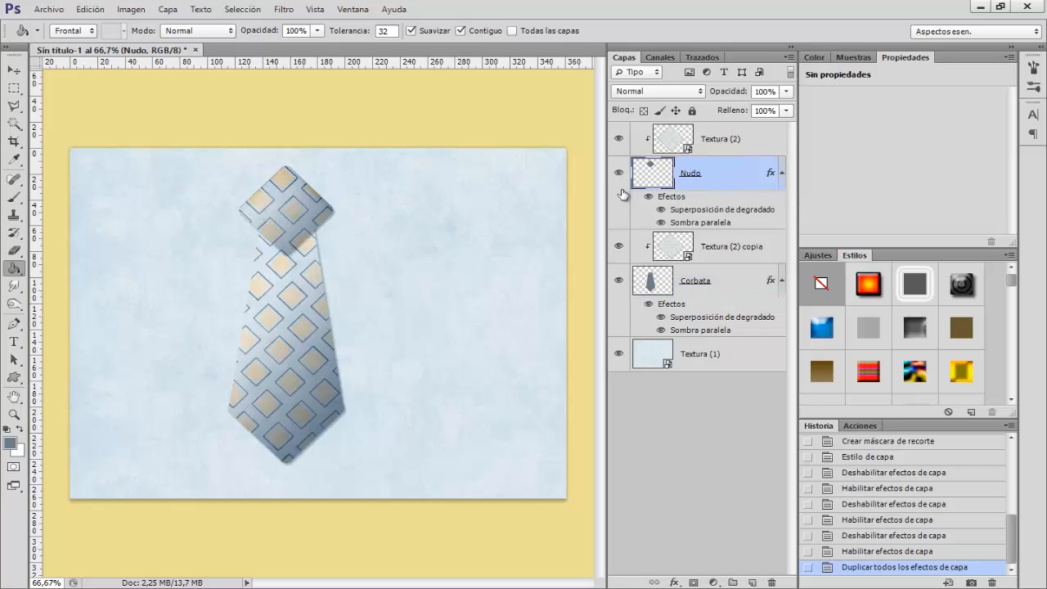
drag(13, 87, 119, 95)
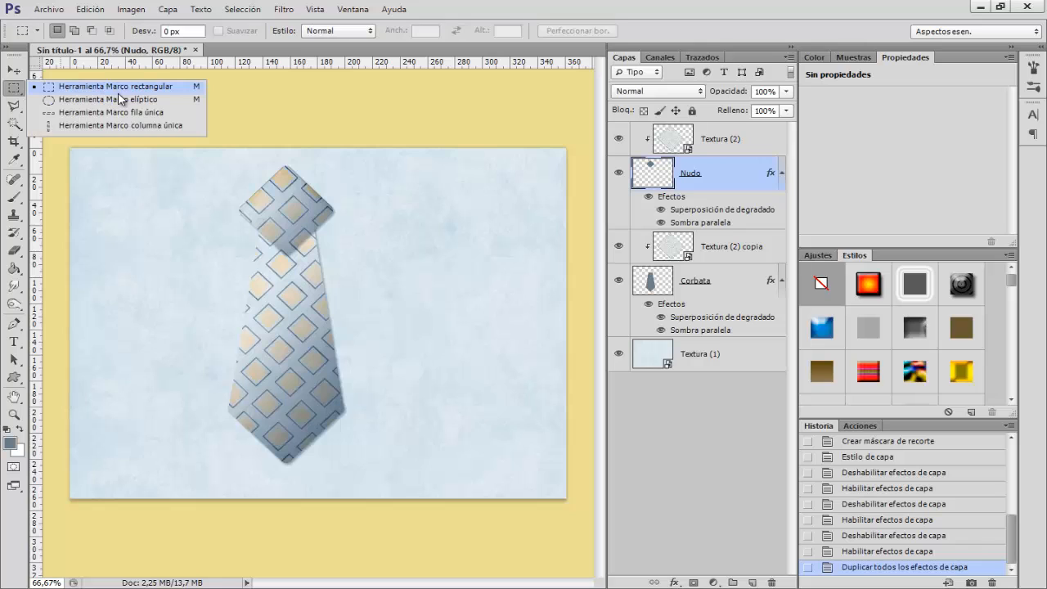
click(137, 90)
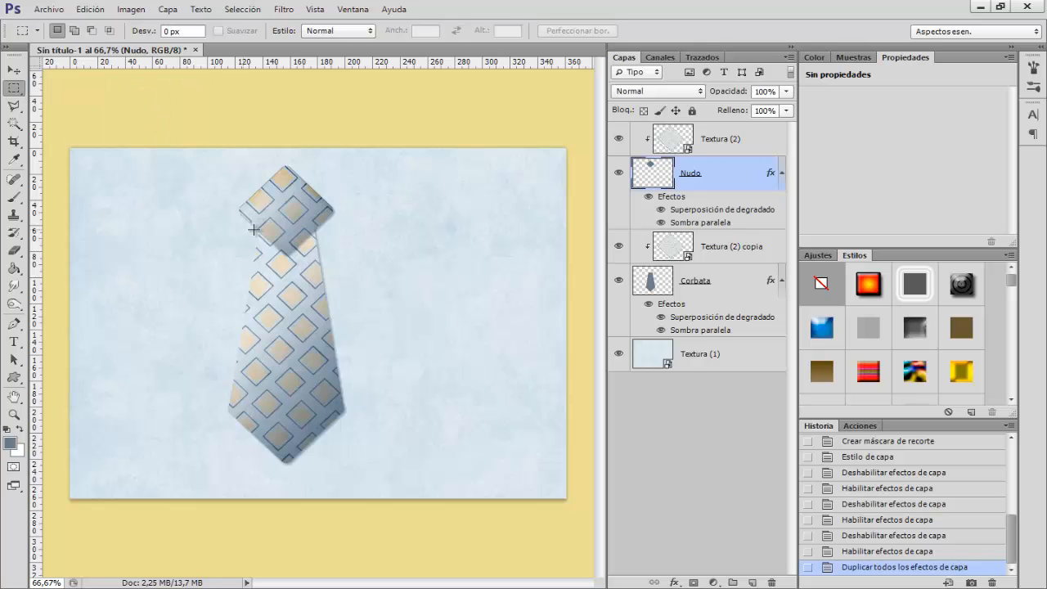
drag(254, 225, 325, 274)
key(Delete)
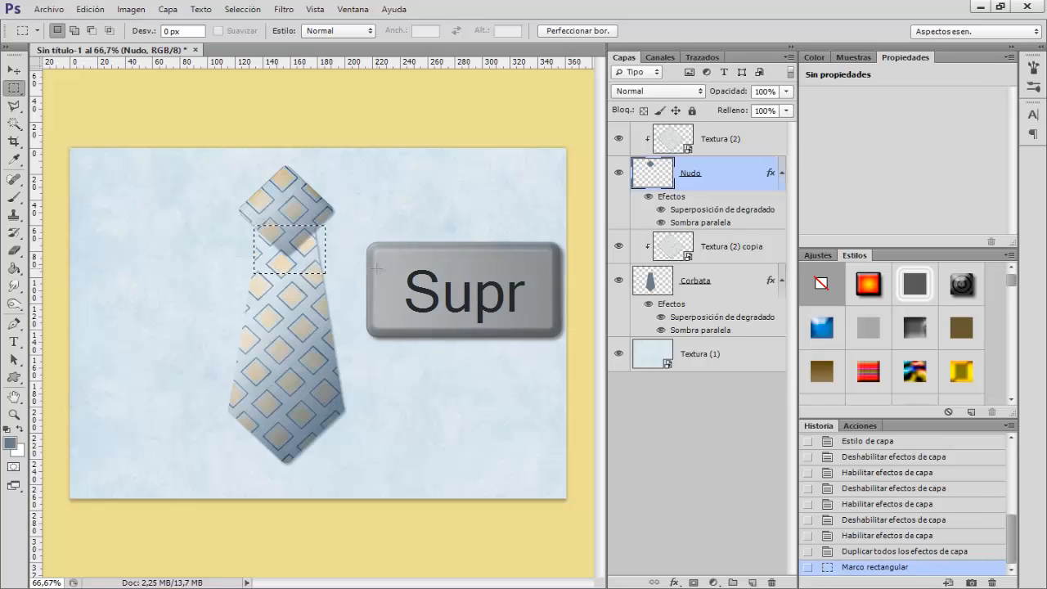
key(Delete)
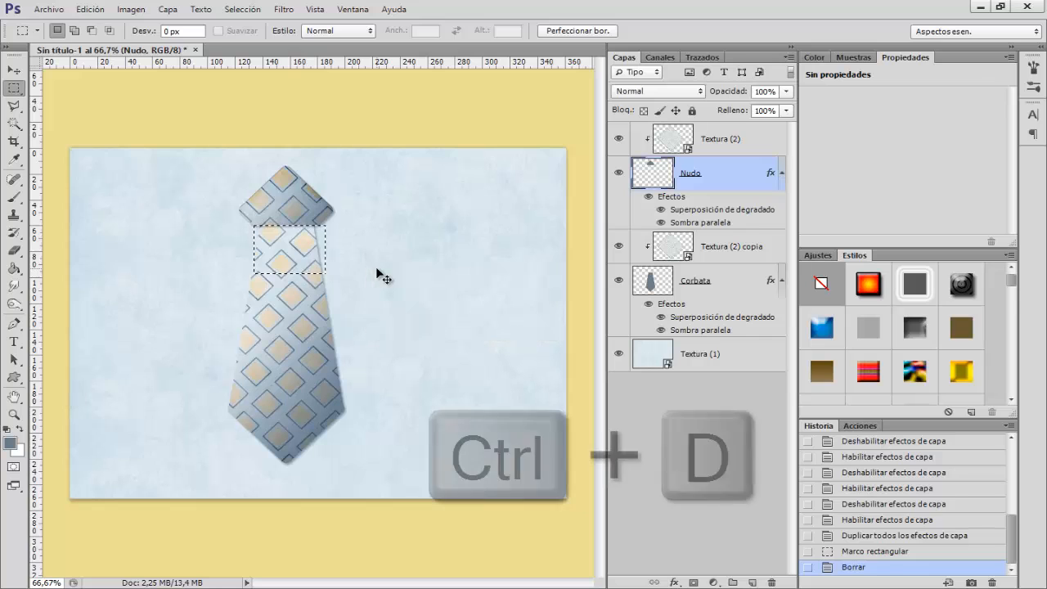
key(ctrl+d)
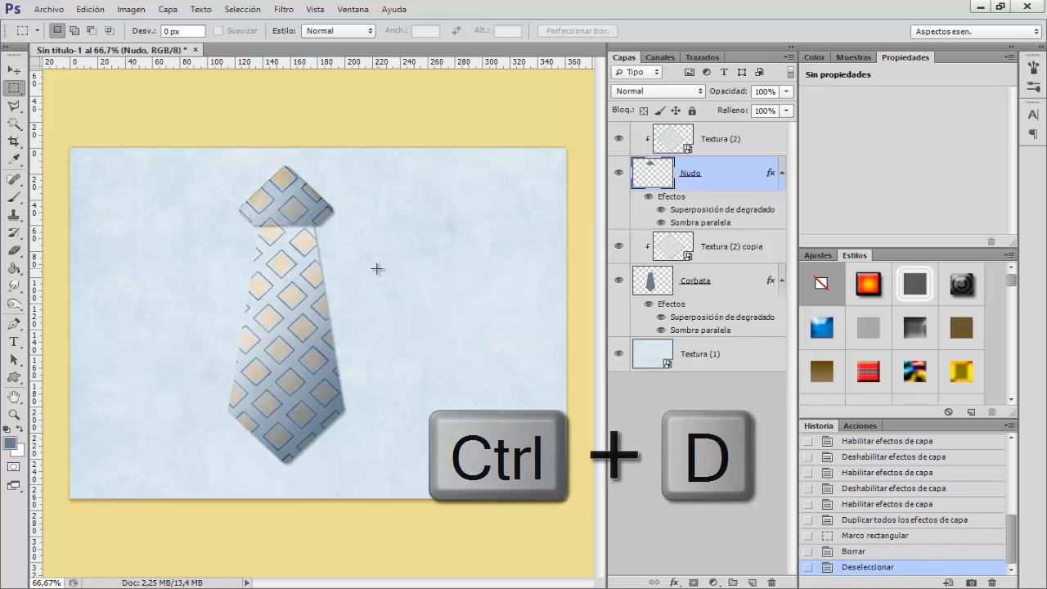
Switch Nudo's gradient overlay off and on to compare, and review its settings against the knot.
click(662, 210)
click(662, 210)
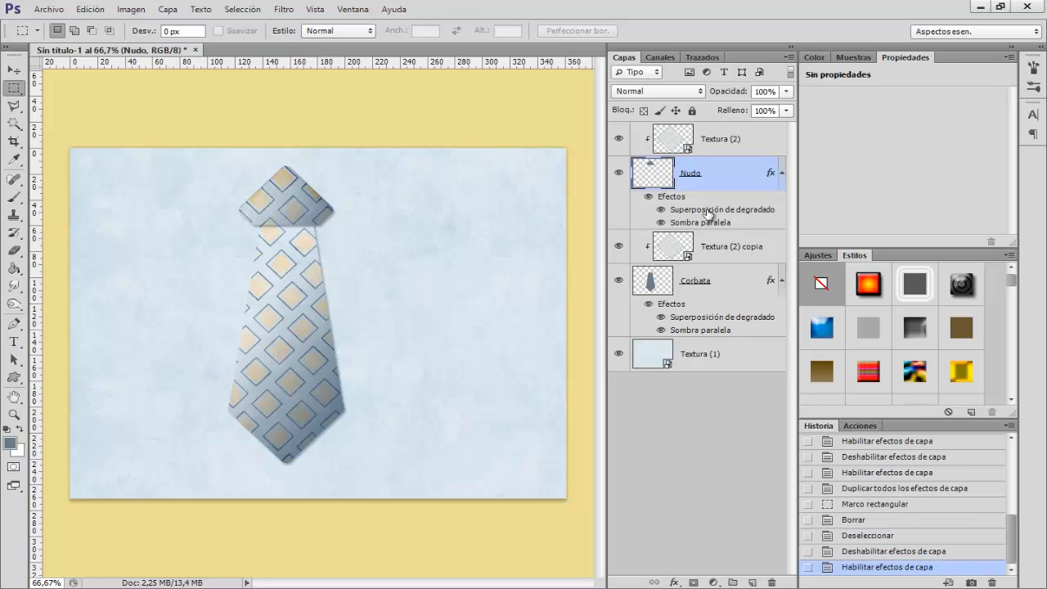
double_click(709, 212)
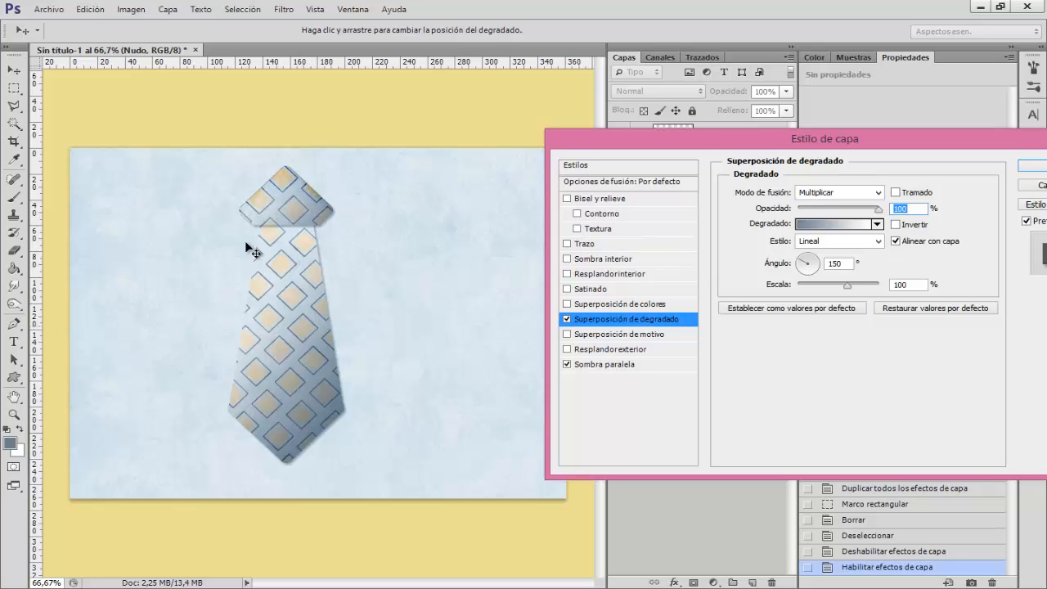
click(1039, 169)
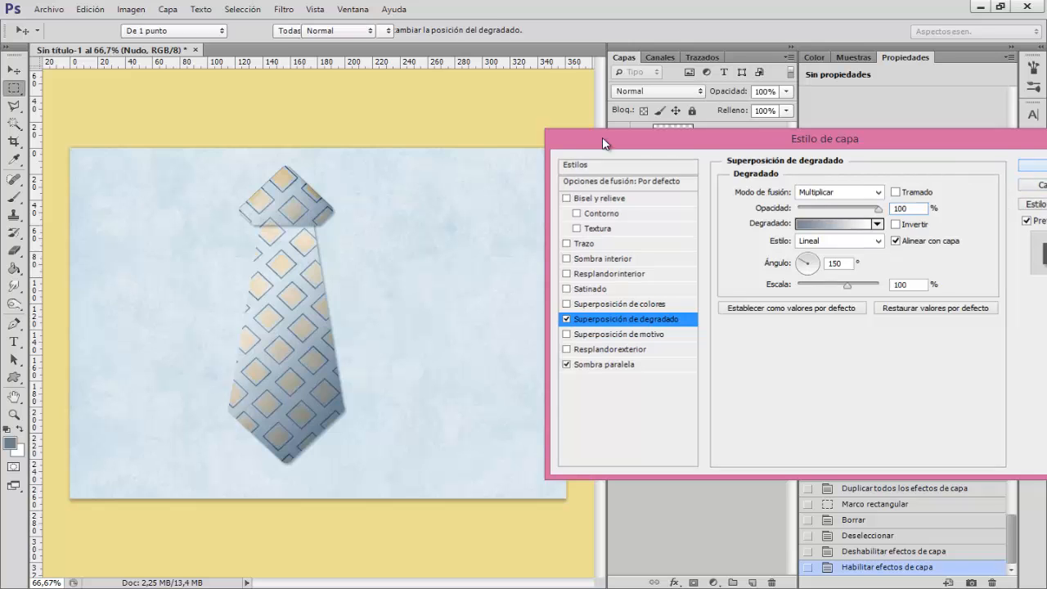
Group the Textura (2), Nudo, Textura (2) copia and Corbata layers and name the group Corbata.
click(732, 142)
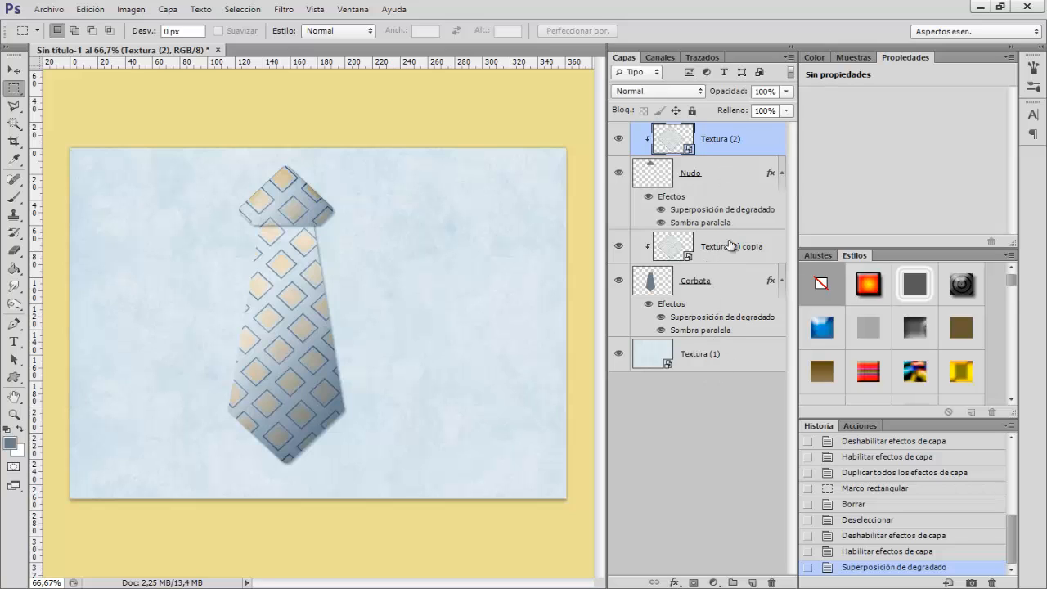
shift+click(712, 282)
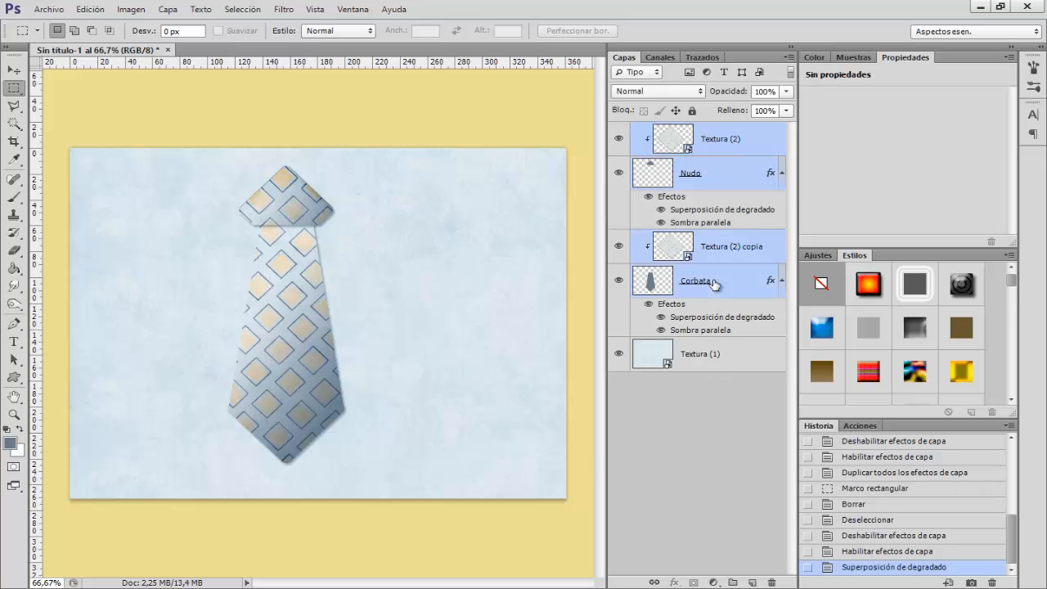
key(ctrl+g)
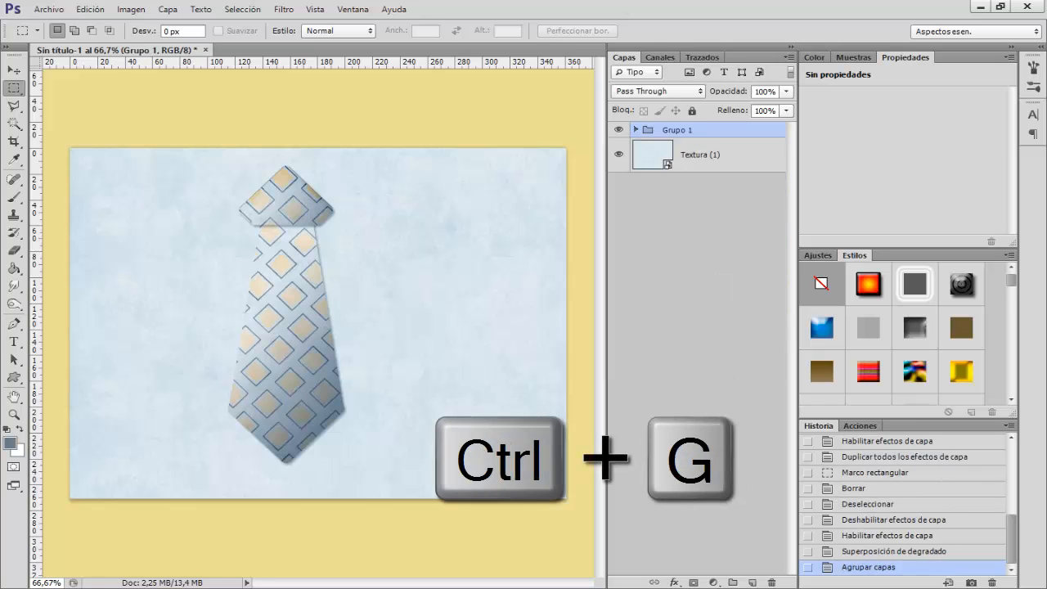
double_click(676, 130)
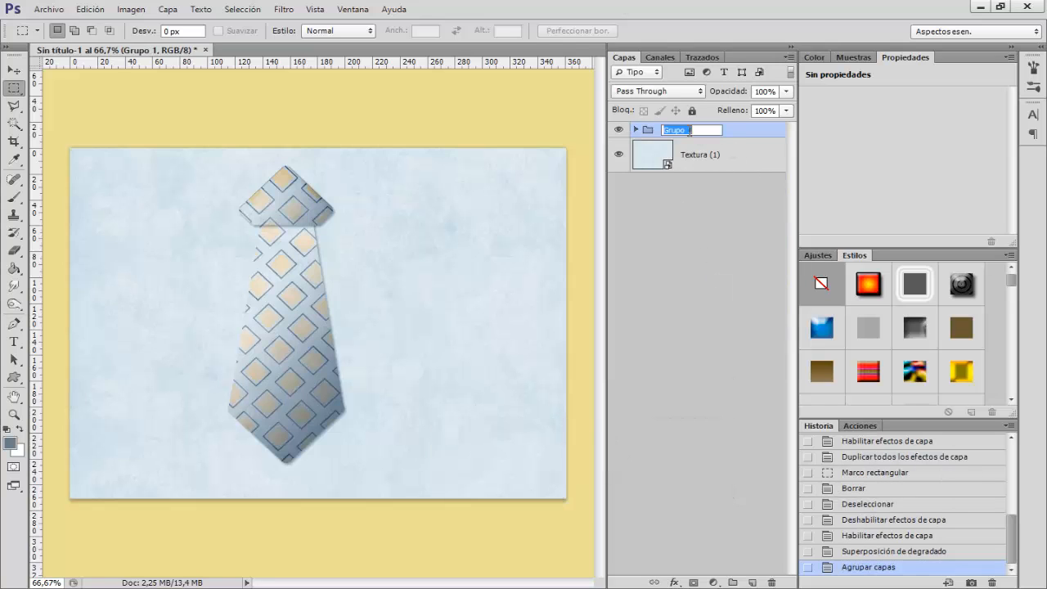
text(Corbata)
key(Return)
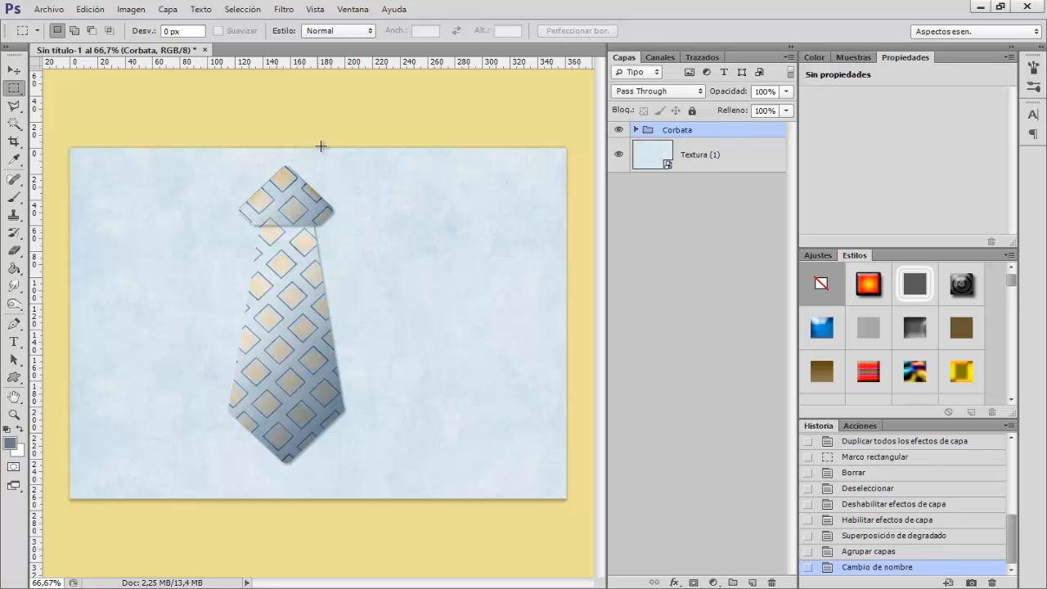
Scale the Corbata group proportionally to about 85.6% and place the tie in the upper left part of the card.
key(v)
mouse_move(337, 211)
mouse_down()
mouse_move(327, 263)
mouse_move(319, 224)
mouse_move(348, 209)
mouse_up()
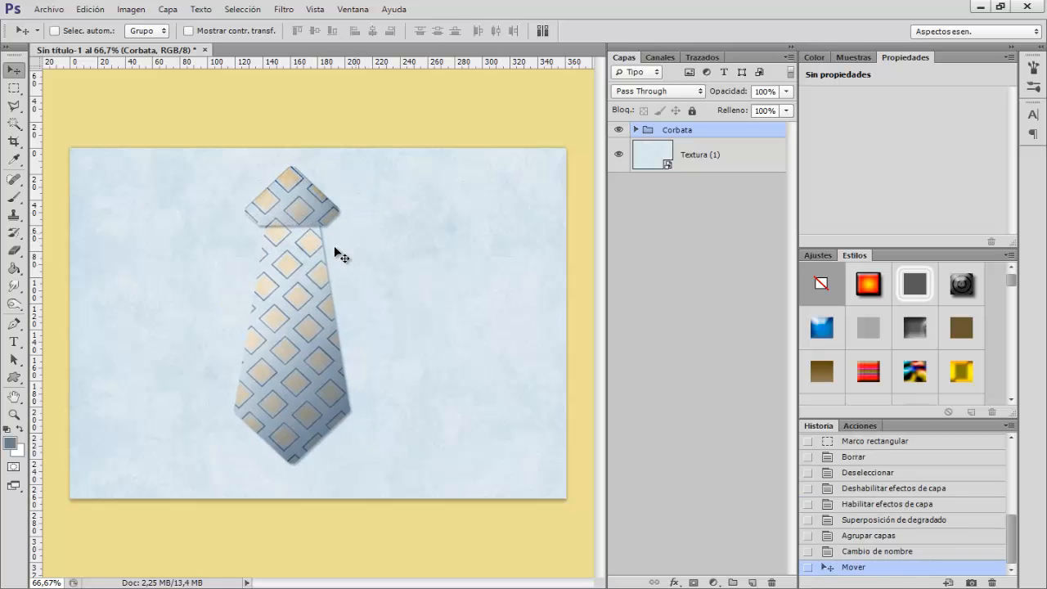
key(ctrl+t)
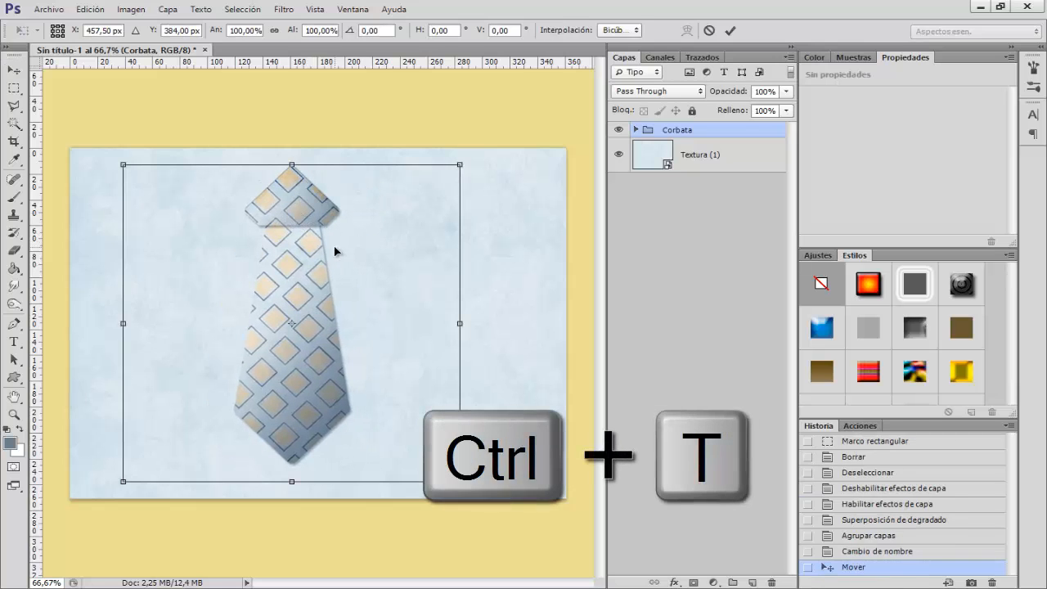
drag(461, 481, 414, 413)
drag(351, 255, 293, 250)
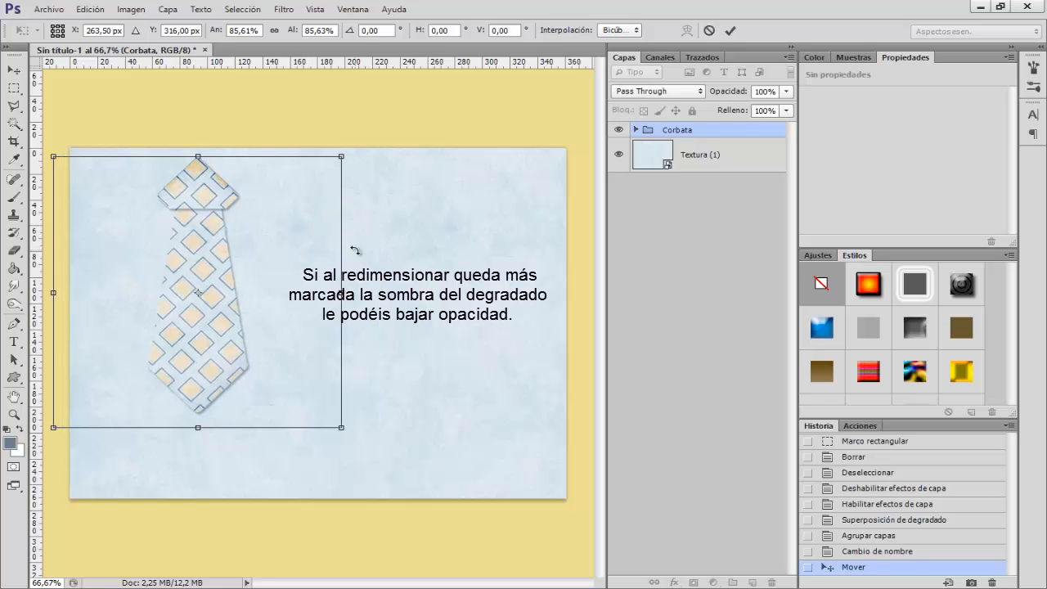
key(Return)
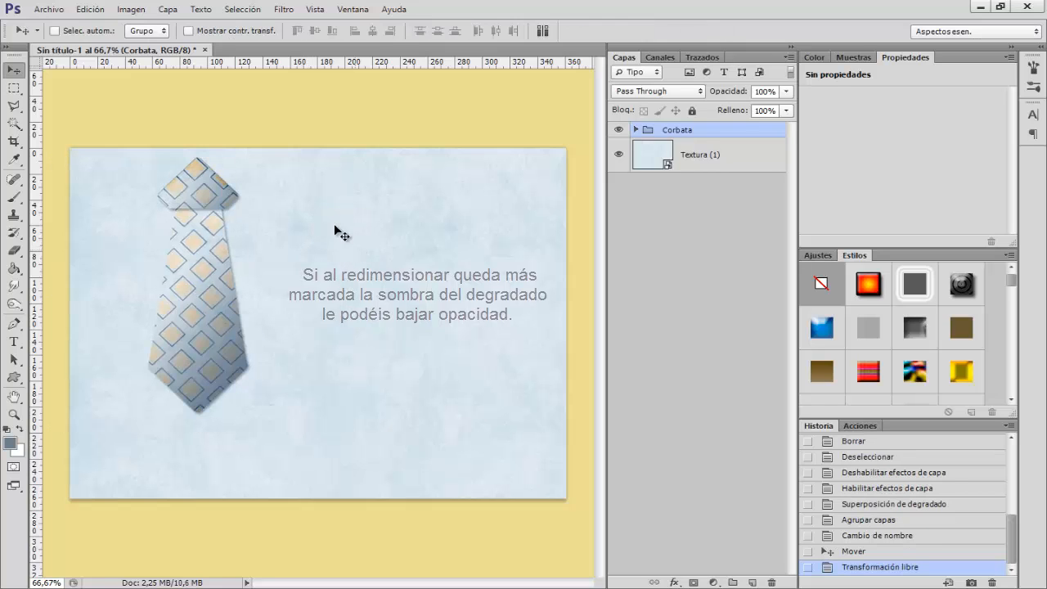
Create a new layer named Marco above the Corbata group.
click(751, 580)
double_click(694, 139)
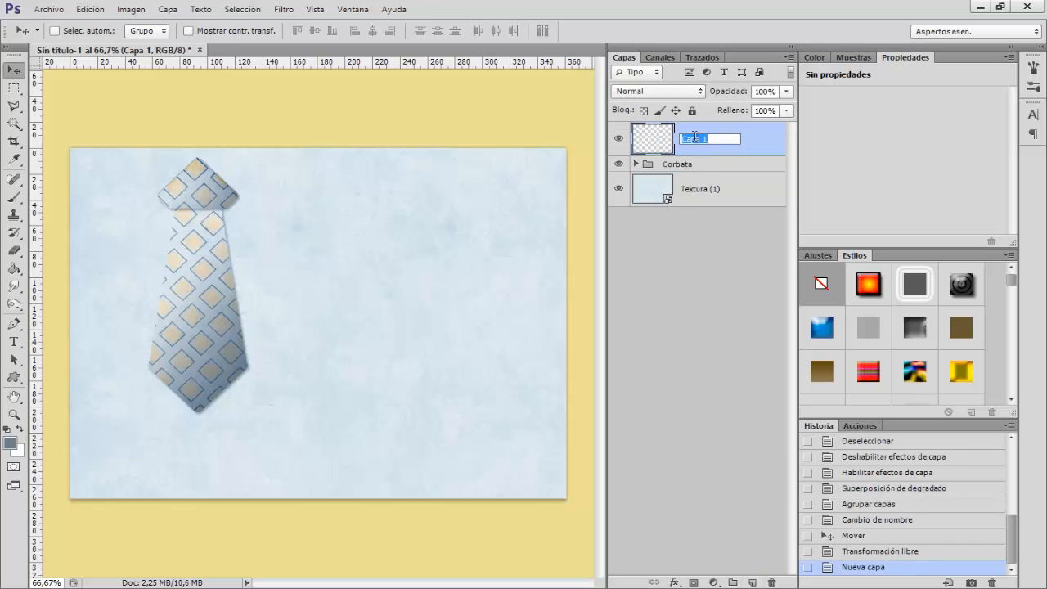
text(Marco)
key(Return)
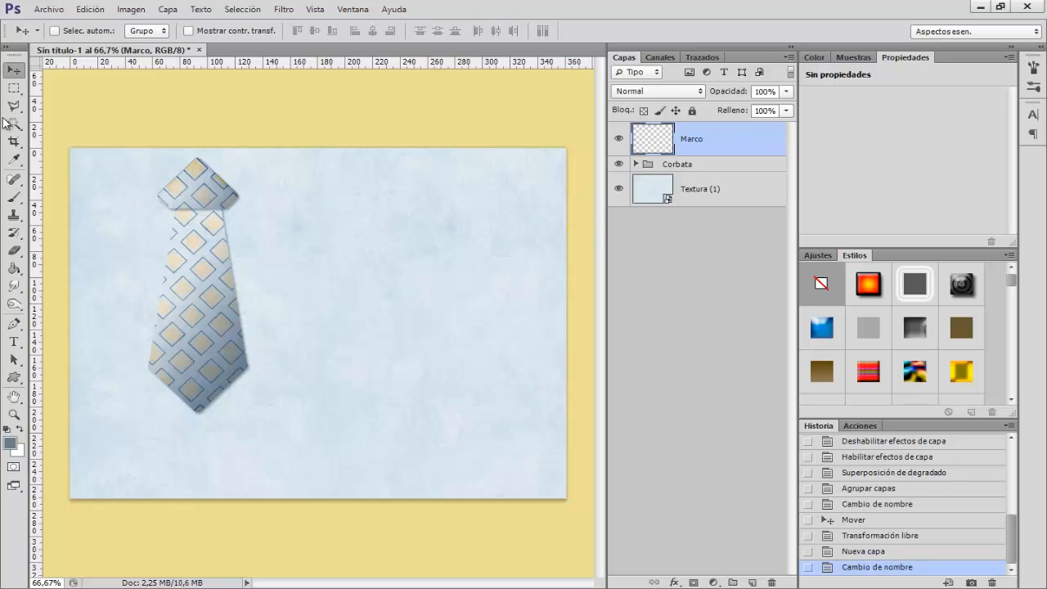
Fill a narrow white frame along the card's edges on Marco using an inverted rectangular marquee selection, leaving nothing selected.
drag(13, 88, 113, 90)
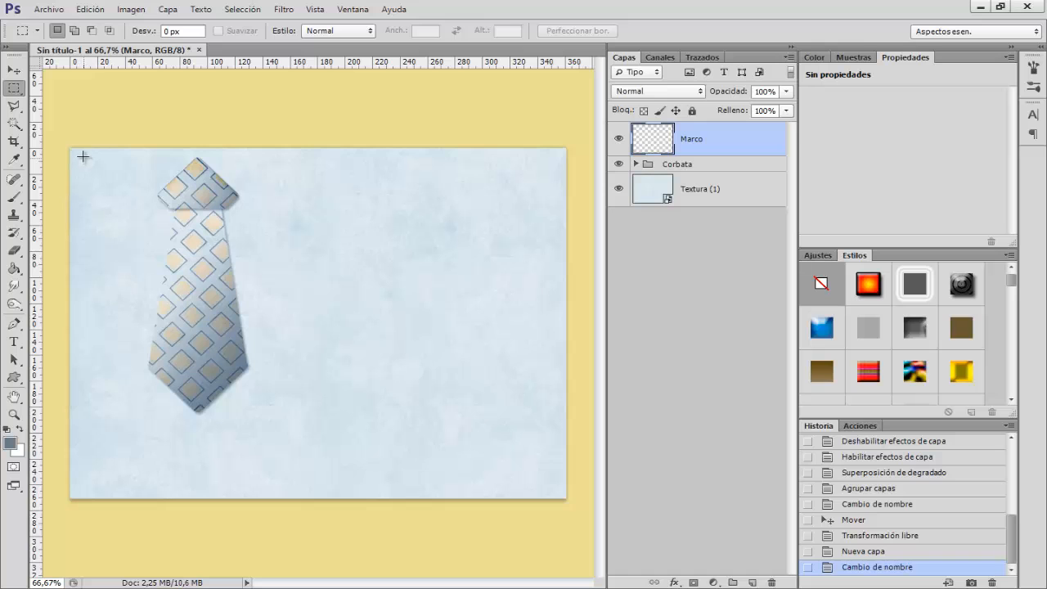
mouse_move(81, 156)
mouse_down()
mouse_move(311, 407)
mouse_move(509, 492)
mouse_move(553, 489)
mouse_up()
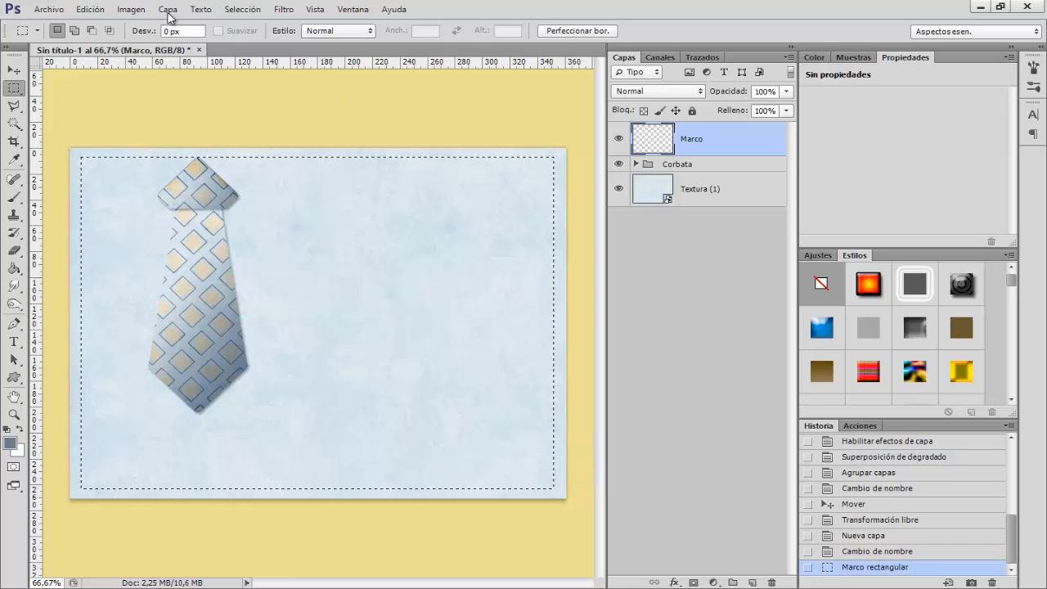
click(242, 9)
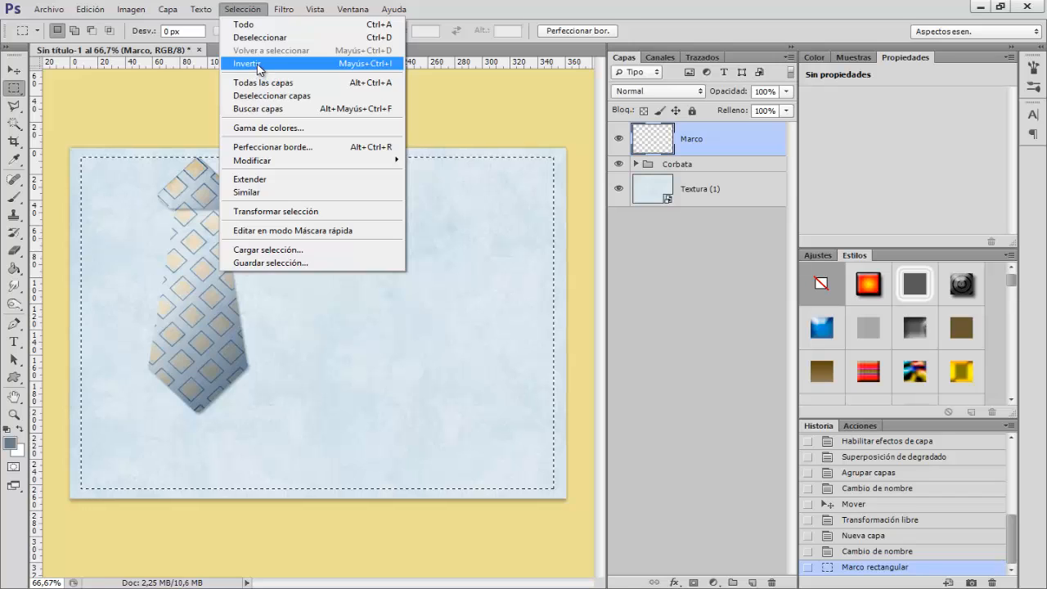
click(257, 71)
click(21, 429)
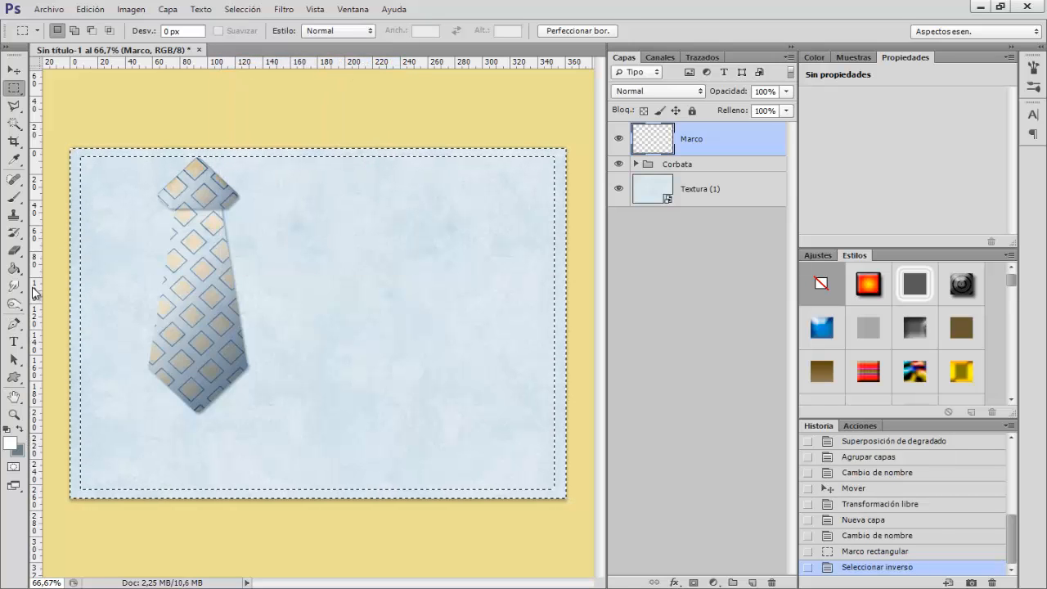
click(13, 268)
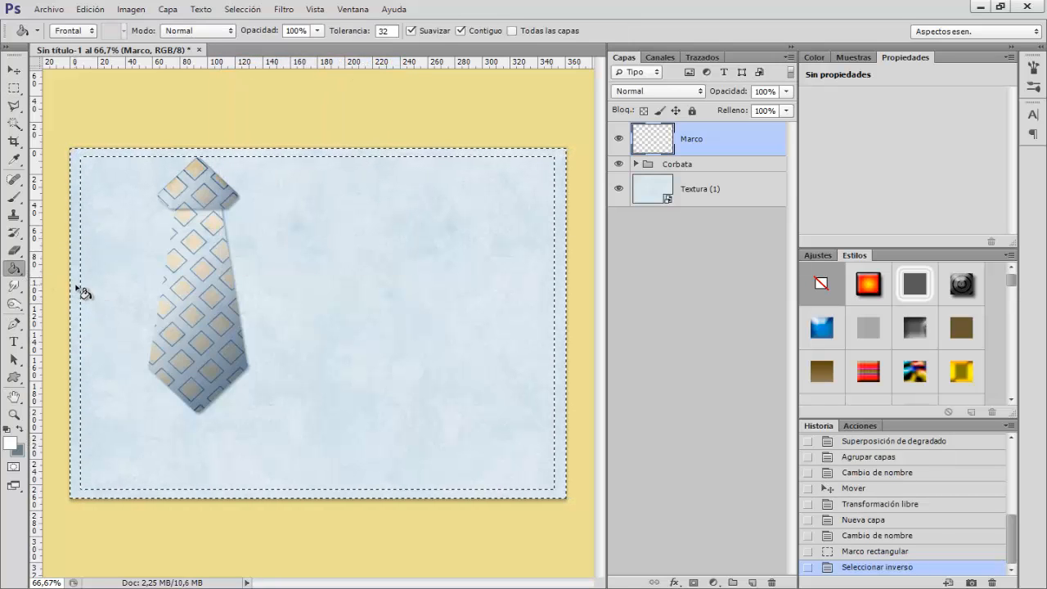
click(78, 291)
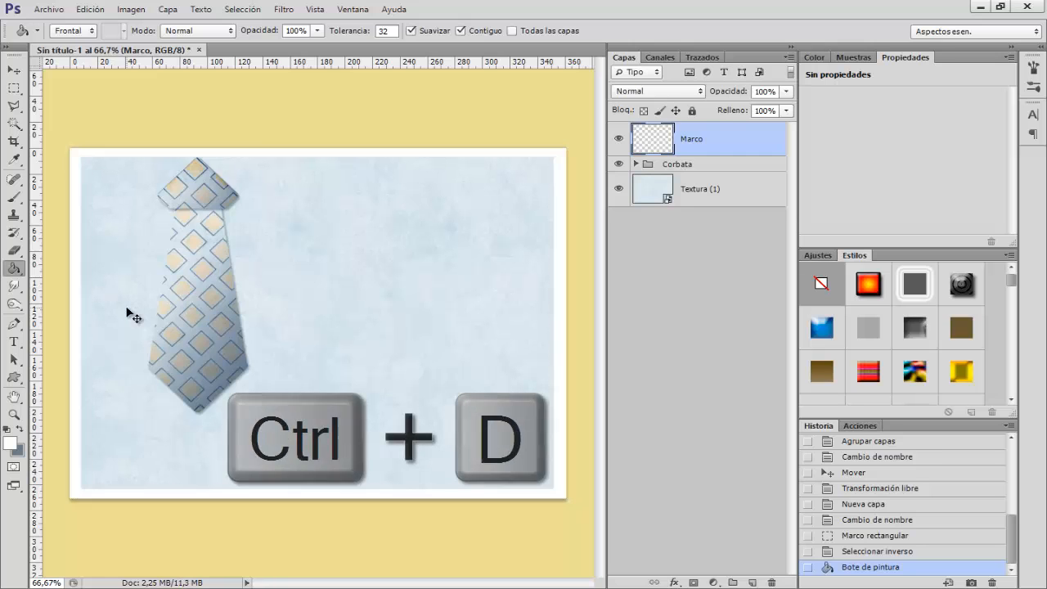
key(ctrl+d)
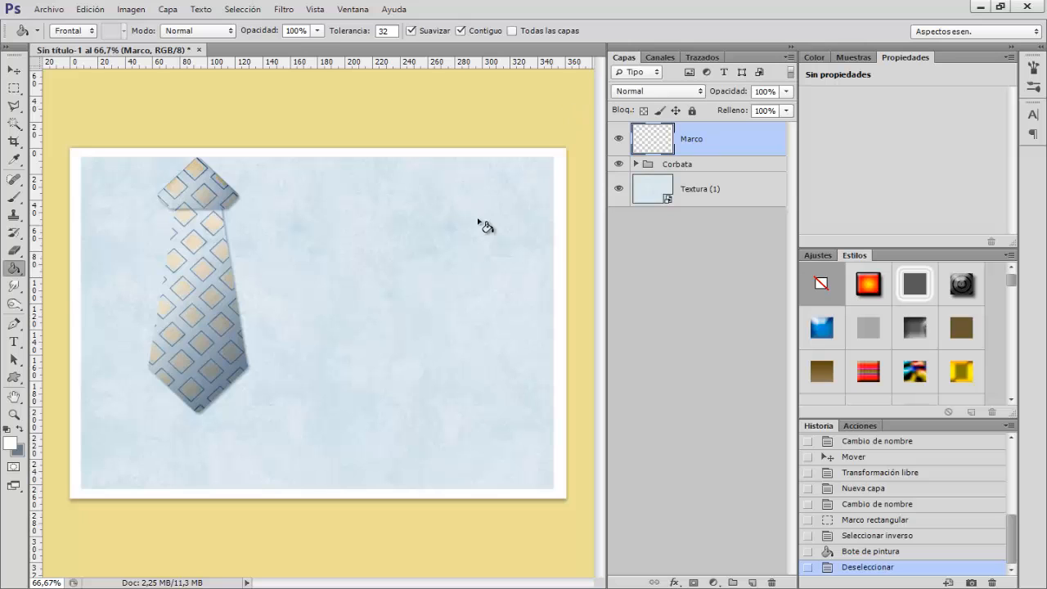
Apply the Vidriera texture filter to Marco with foreground colour 707d87, cell size 10, border width 4 and light intensity 3, and compare before and after.
click(20, 431)
click(11, 444)
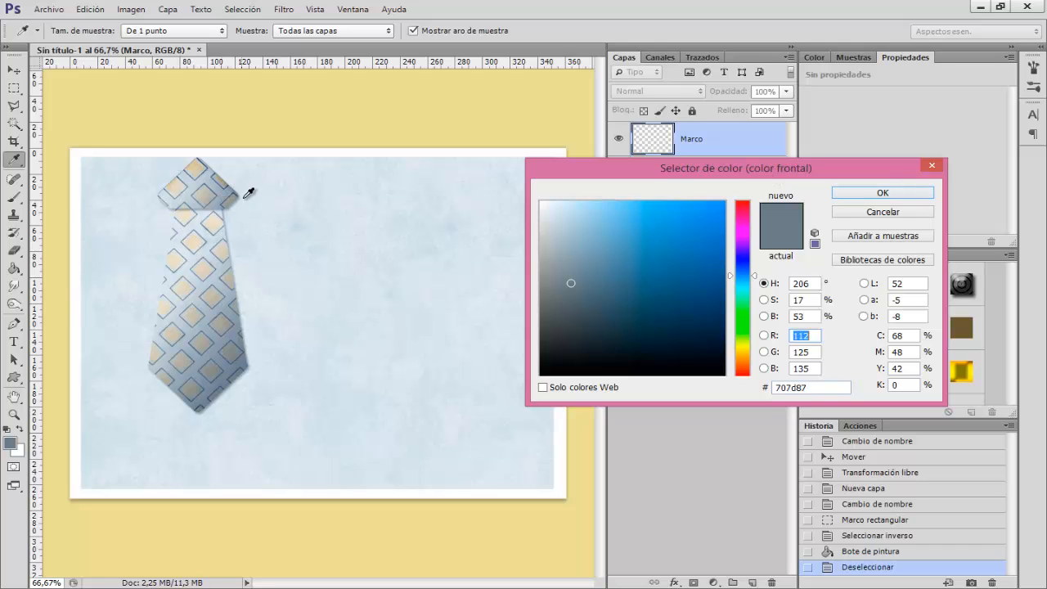
click(883, 192)
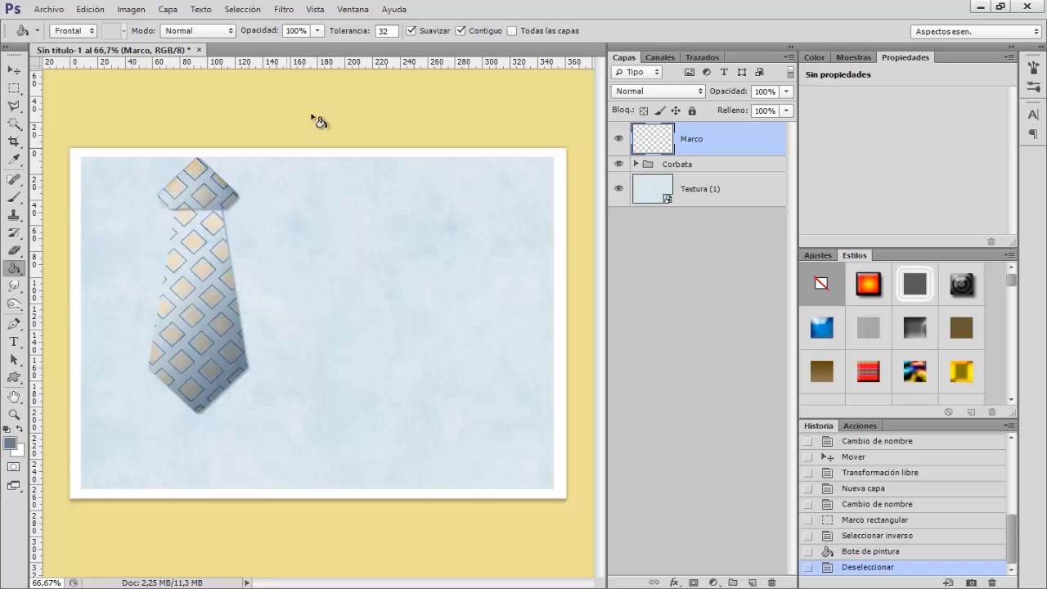
click(286, 11)
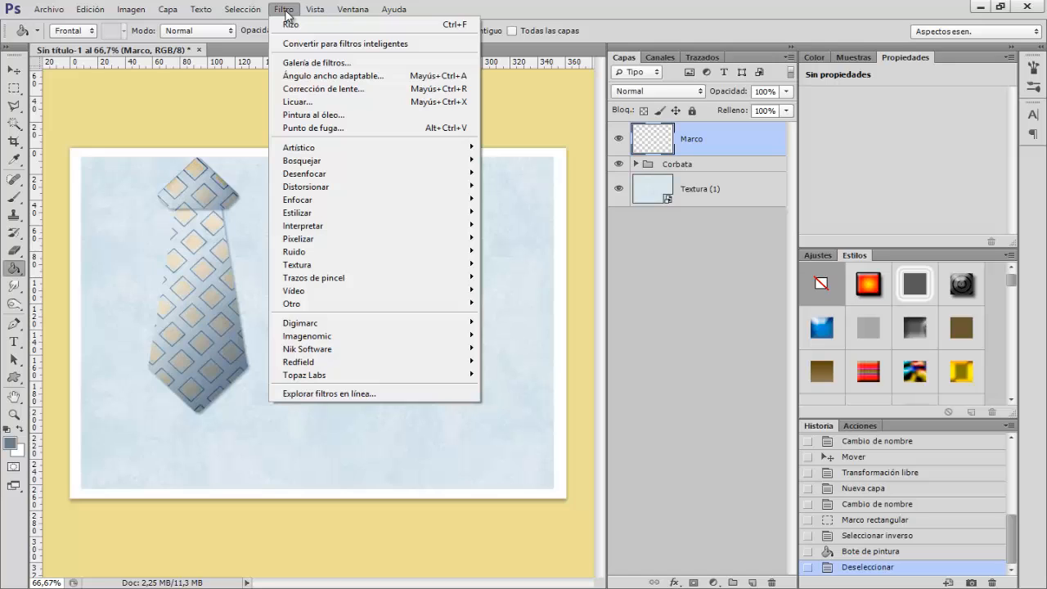
mouse_move(322, 268)
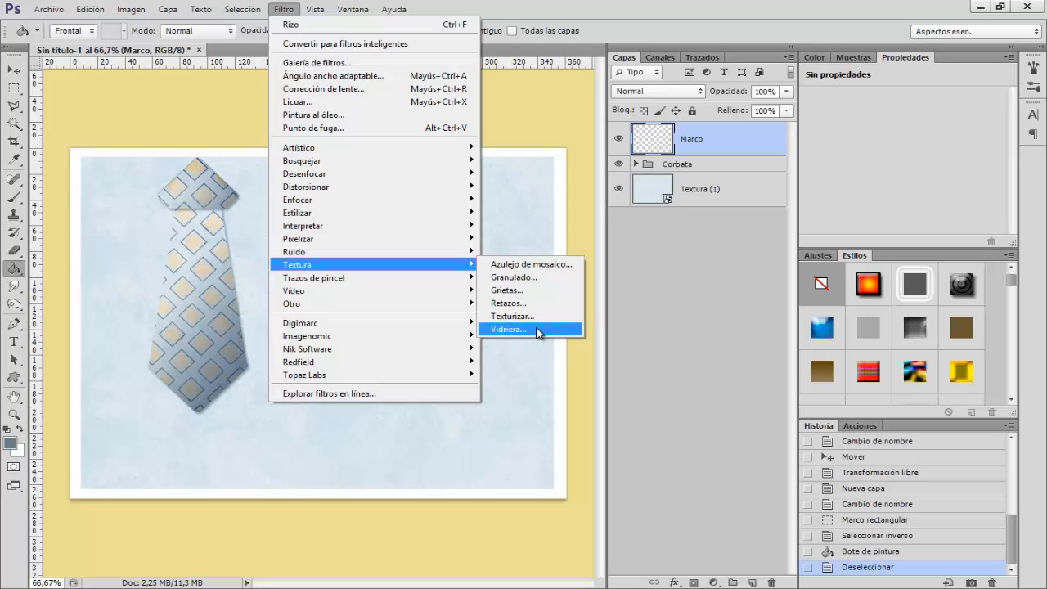
click(536, 328)
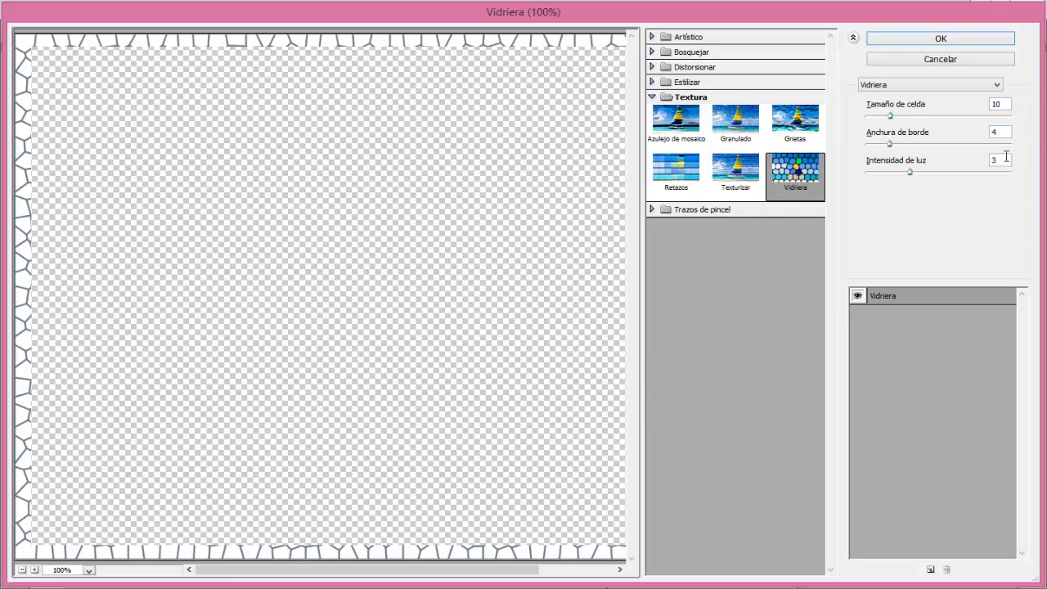
click(940, 38)
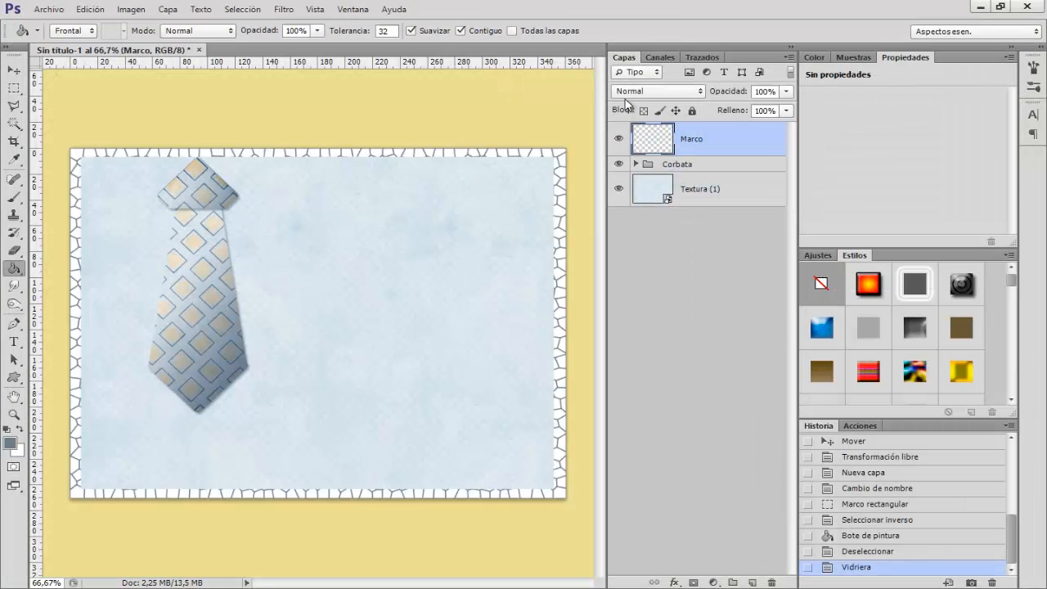
click(864, 553)
click(859, 568)
Move the Corbata group slightly further left, closer to the card's left frame edge.
click(676, 165)
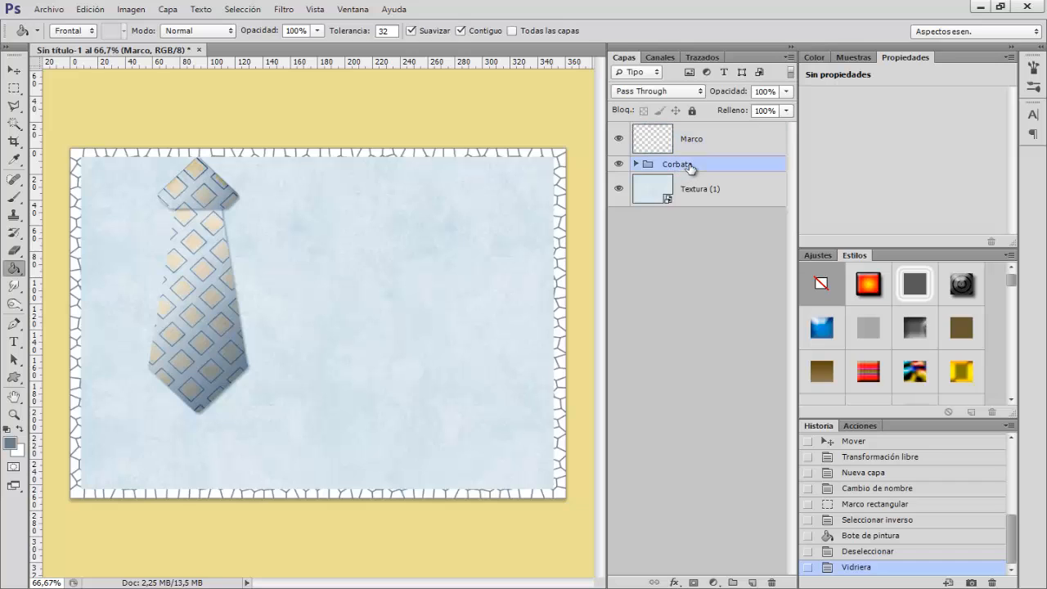
click(13, 70)
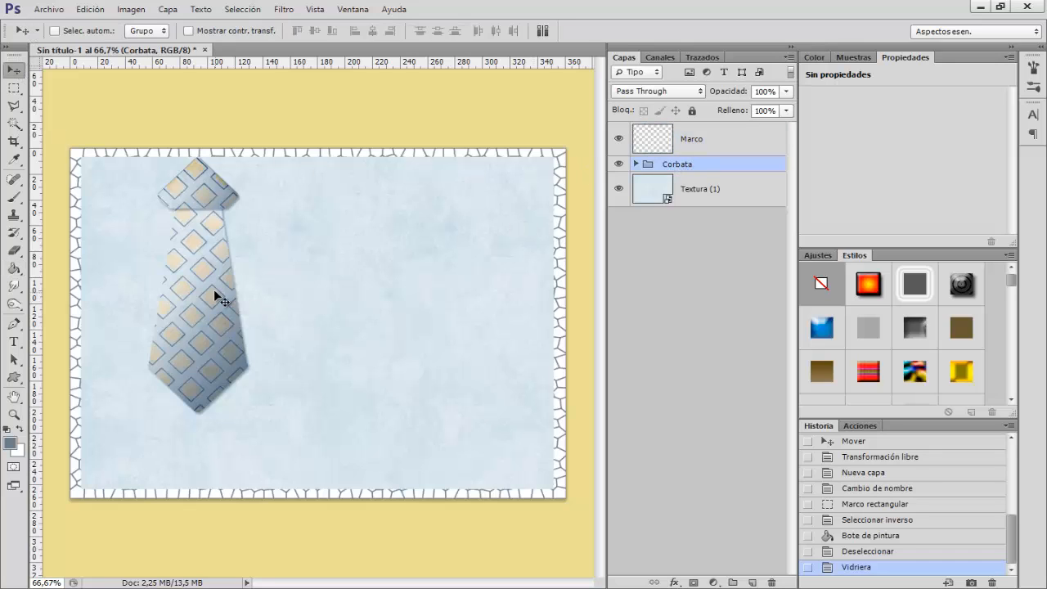
drag(214, 289, 195, 290)
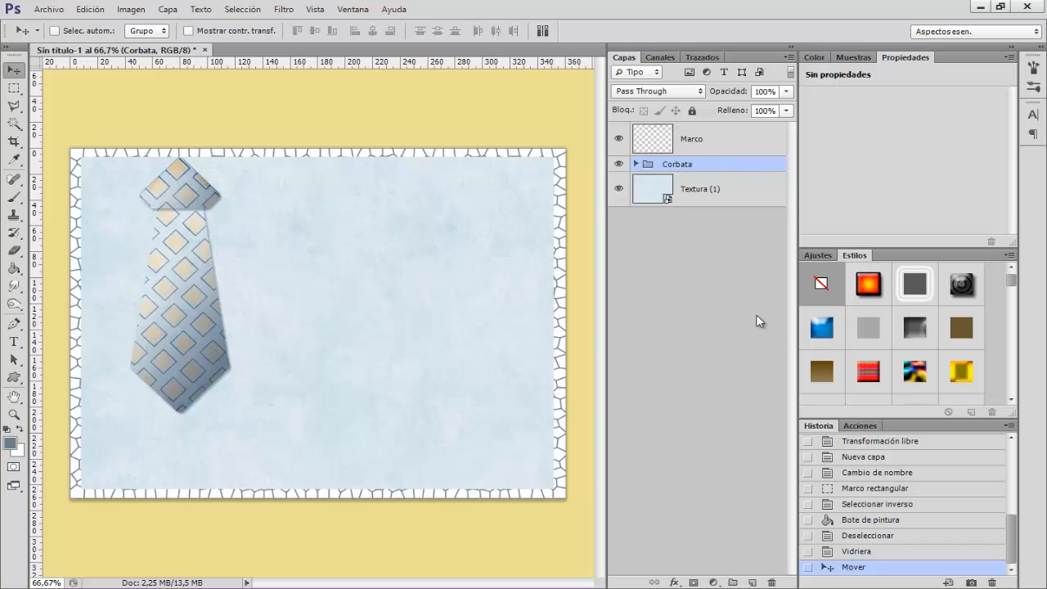
Add a new layer named Camisa directly above the Corbata group.
click(752, 582)
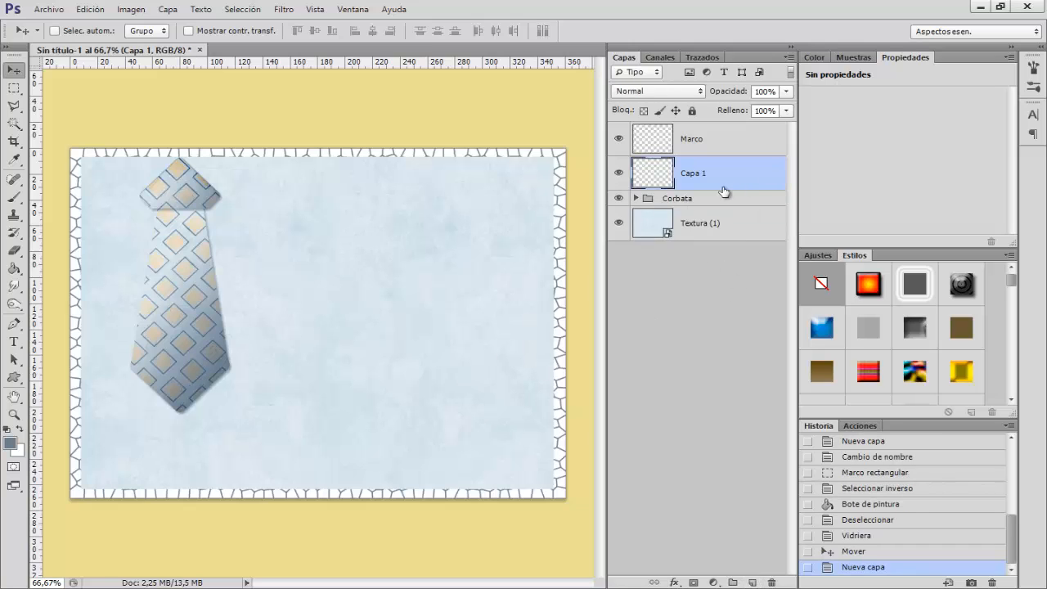
double_click(692, 173)
key(Return)
Draw a white rounded, downward-pointing triangle custom shape on the Camisa layer near the middle of the card.
click(17, 432)
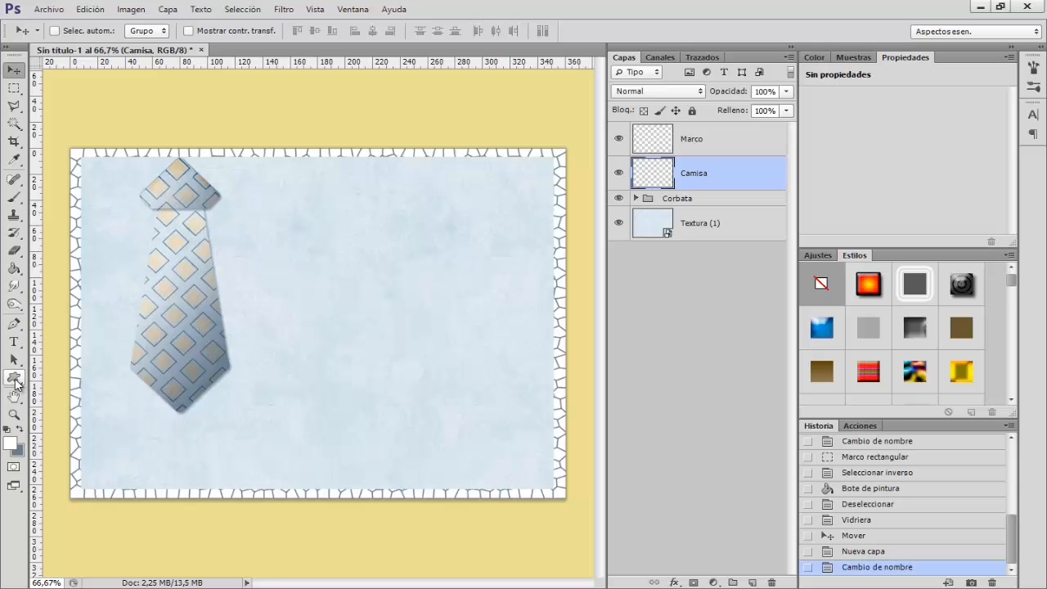
click(15, 383)
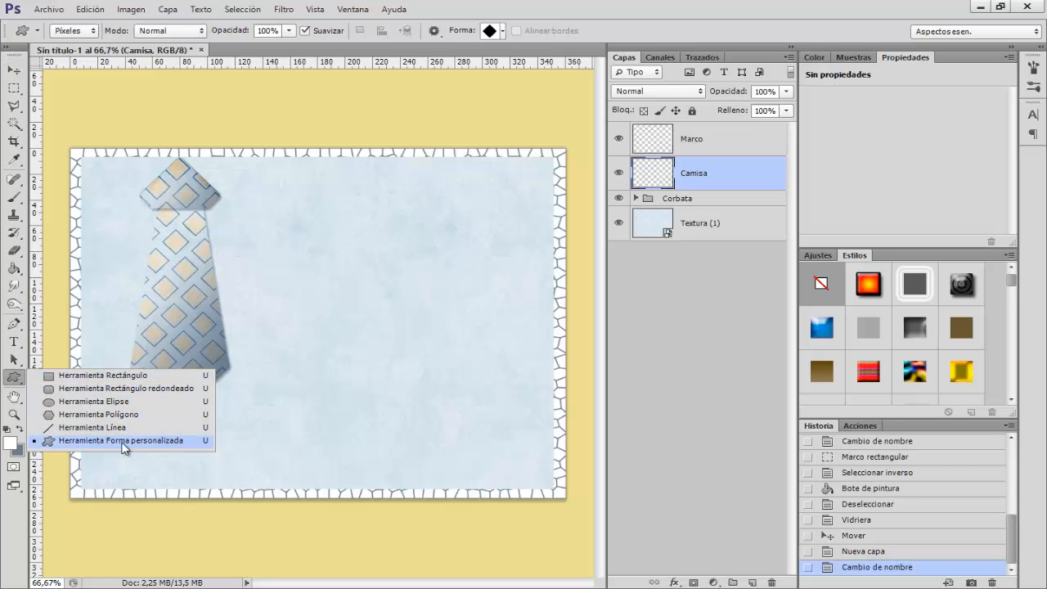
click(123, 441)
click(495, 30)
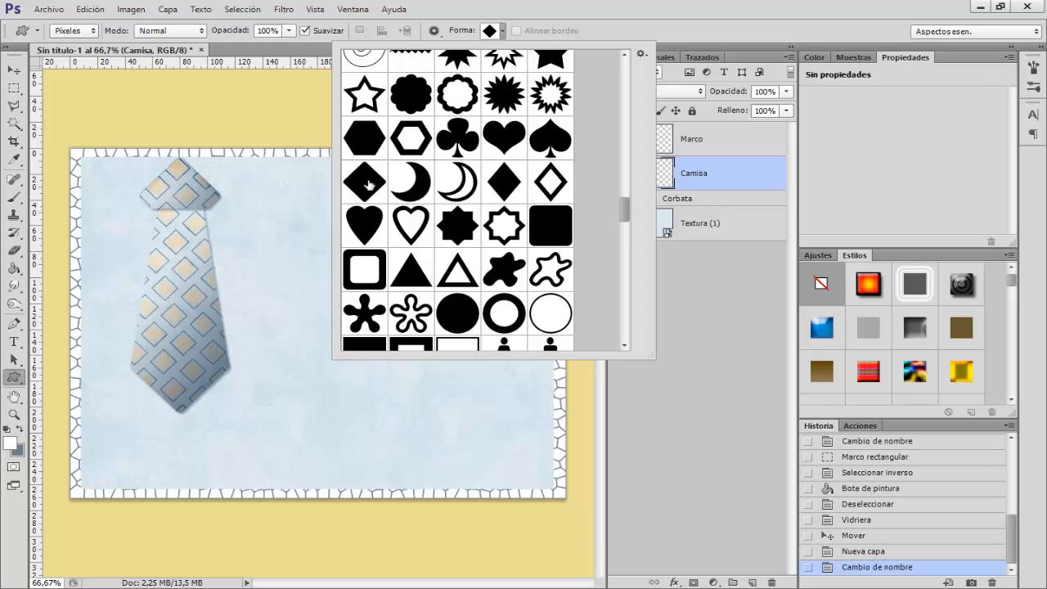
scroll(419, 214, down, 1)
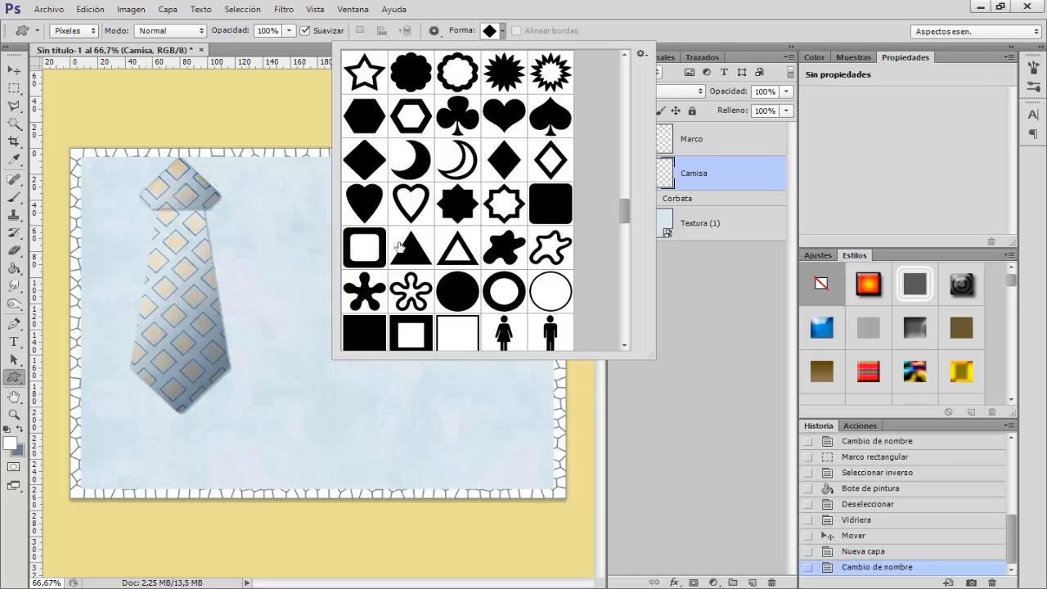
scroll(418, 242, down, 4)
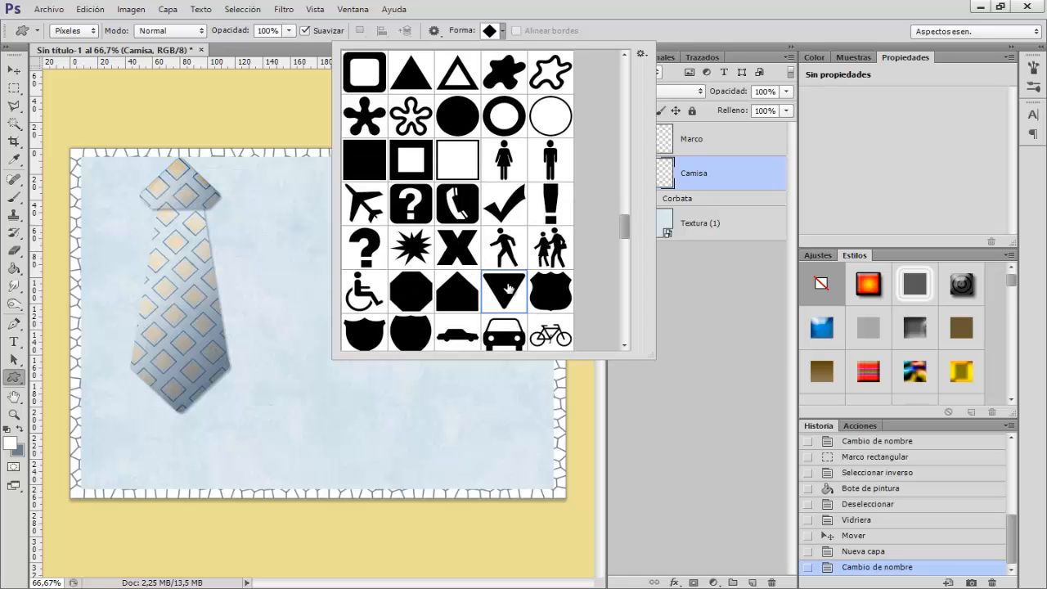
click(522, 287)
click(505, 37)
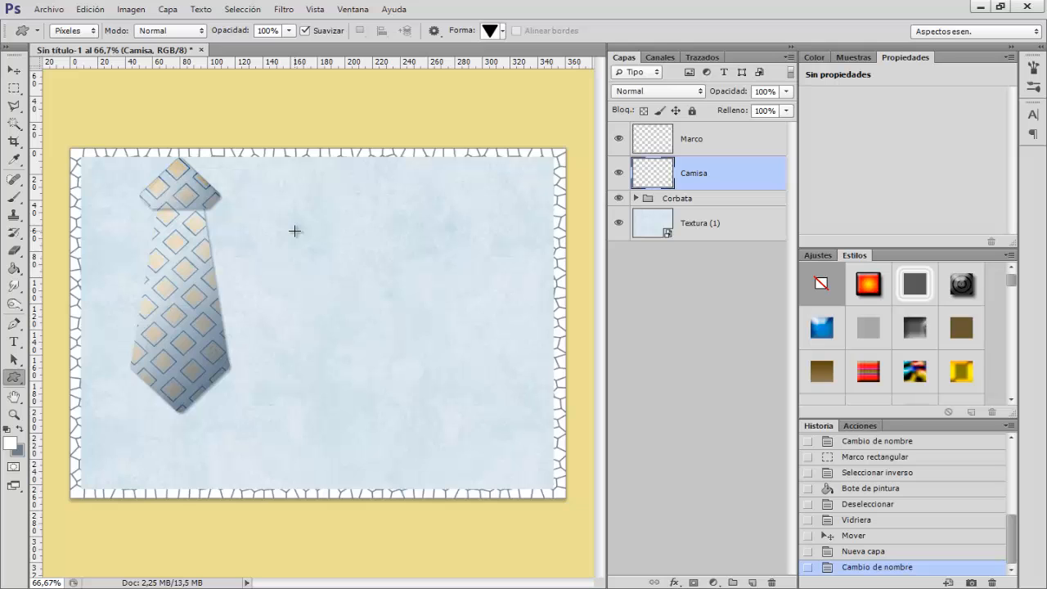
drag(294, 232, 415, 337)
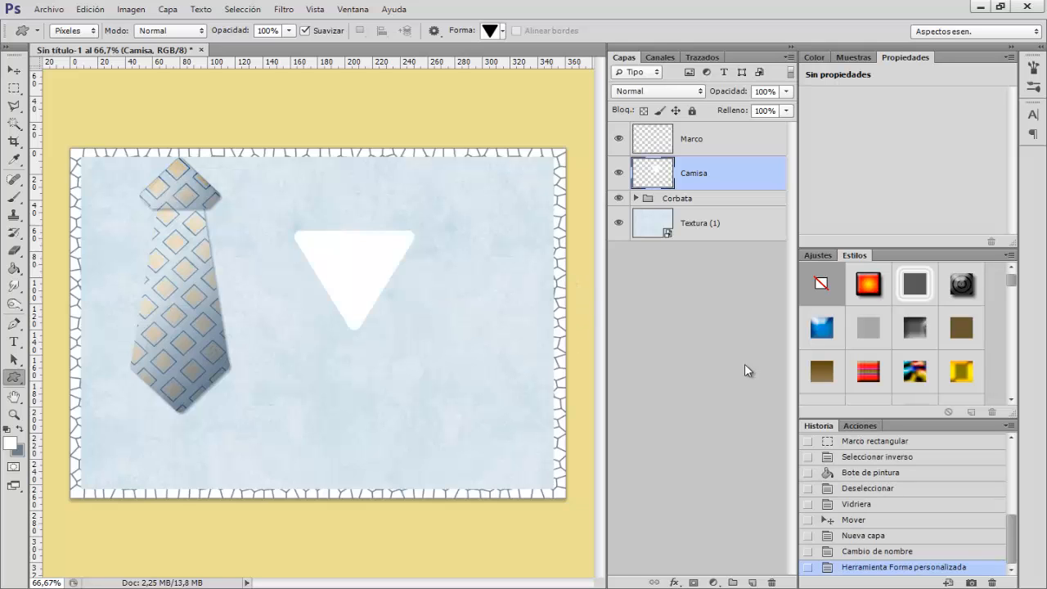
Add a Multiply drop shadow in colour 707d87 to the Camisa layer's white triangle.
click(671, 583)
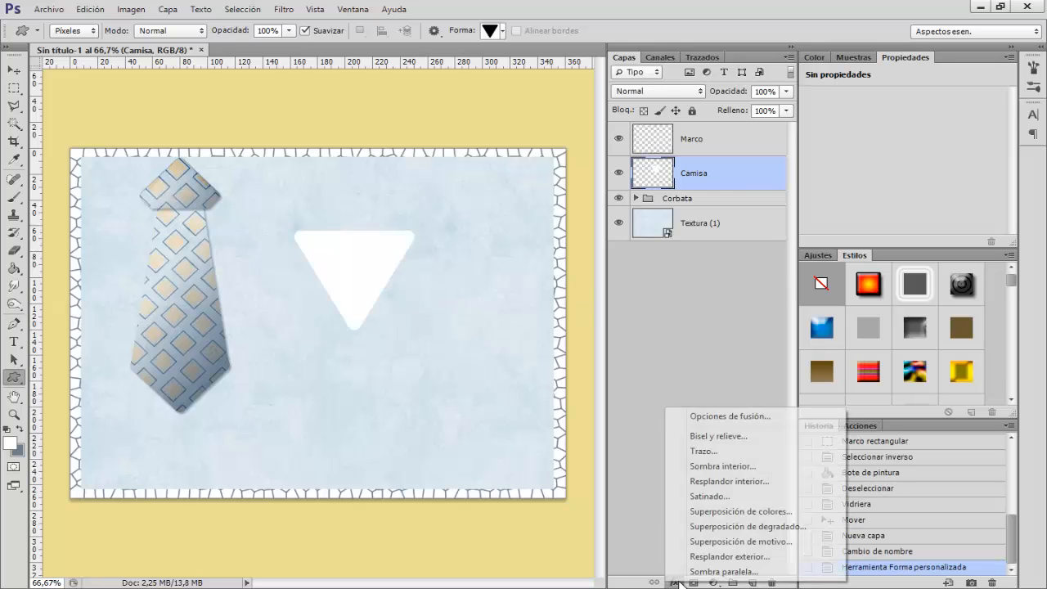
click(770, 573)
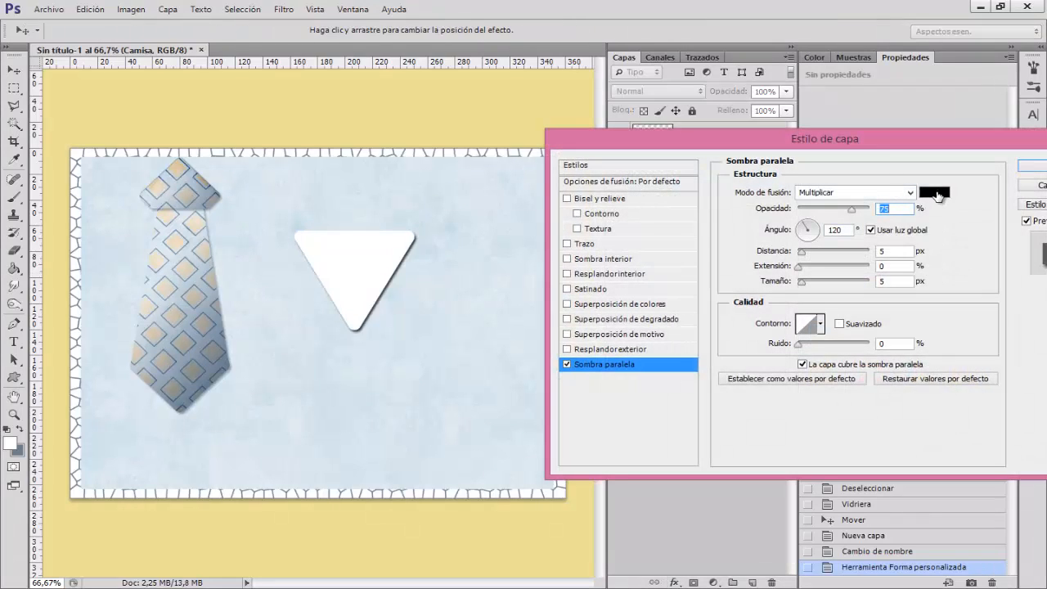
click(934, 193)
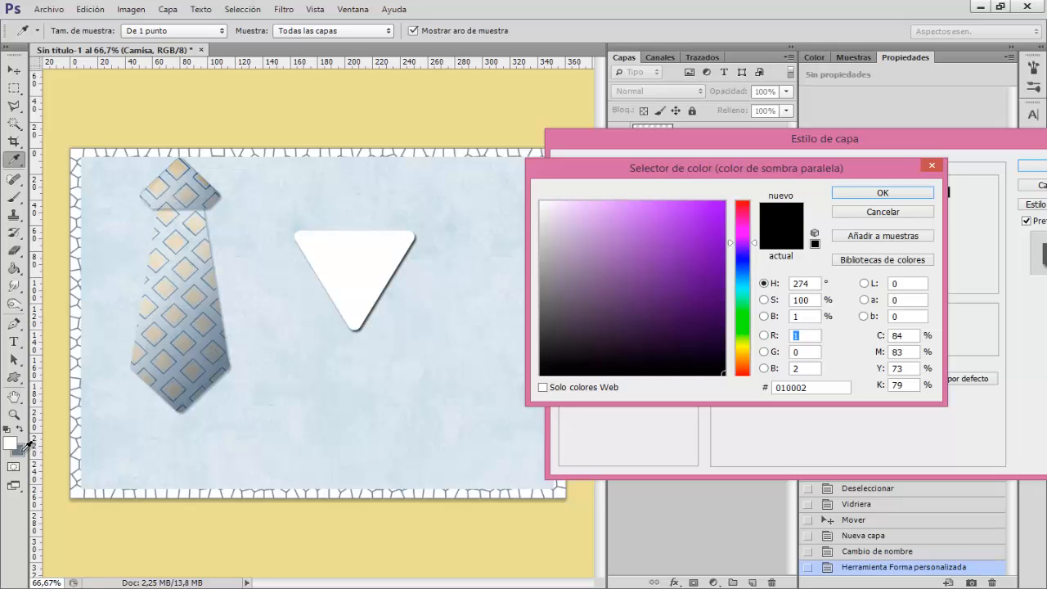
click(23, 451)
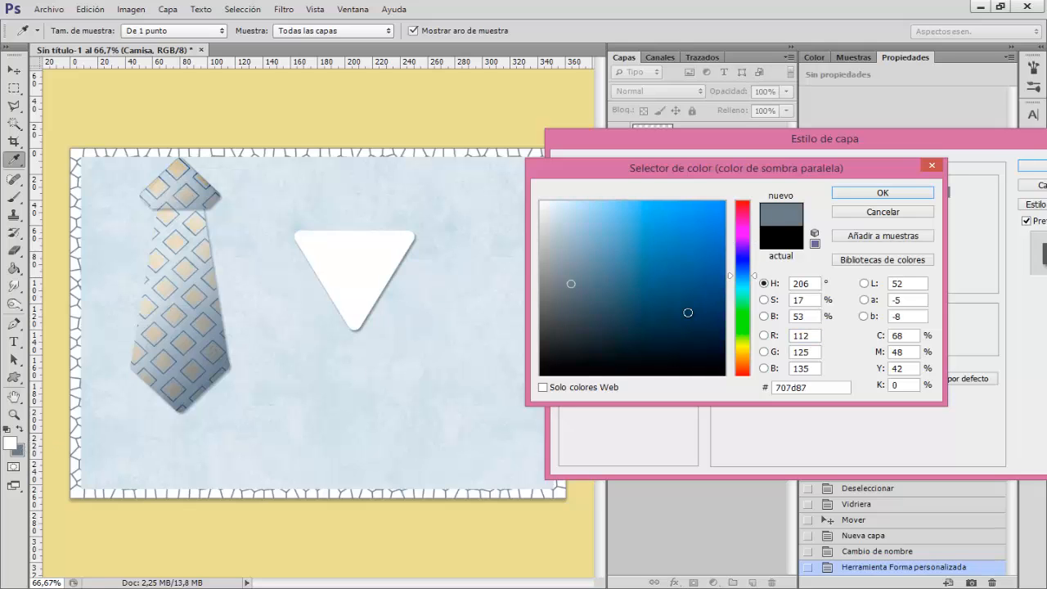
click(882, 193)
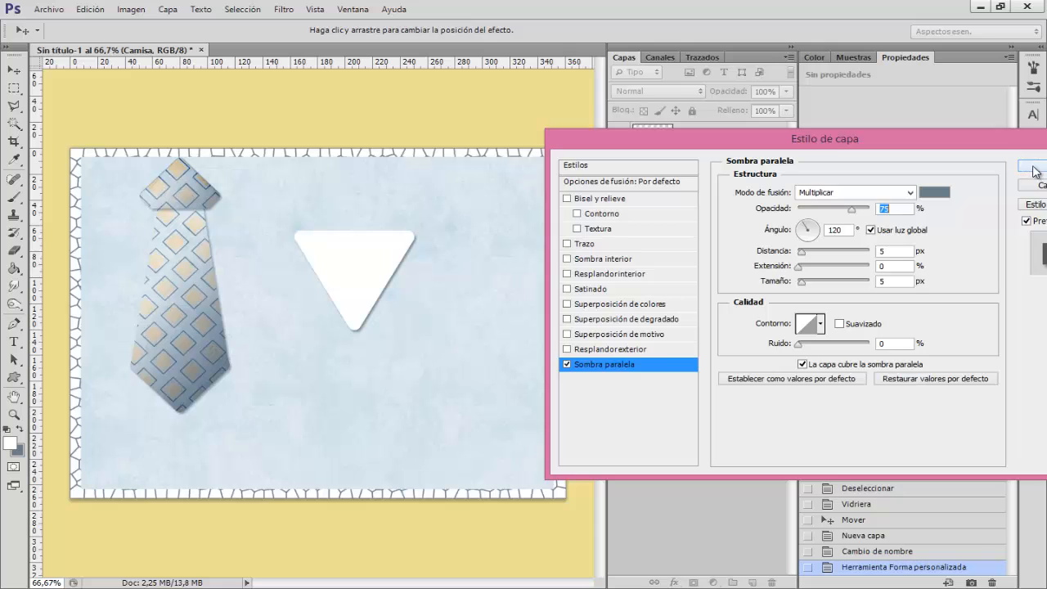
click(1032, 175)
Move the Camisa triangle to the card's upper-left corner, and place a duplicate of it across the tie as the other collar point.
click(14, 71)
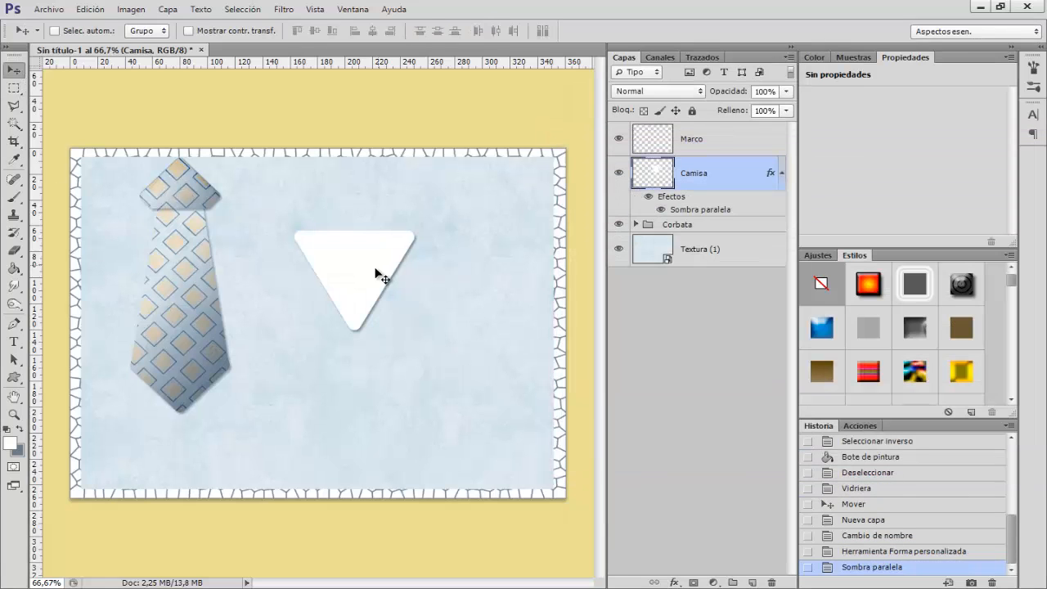
drag(360, 271, 169, 181)
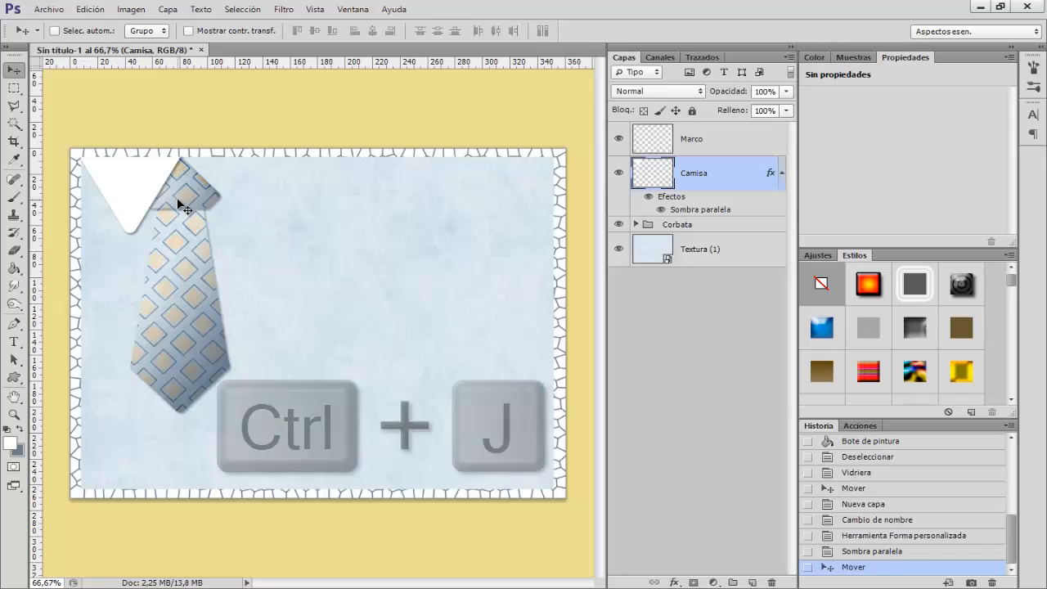
key(ctrl+j)
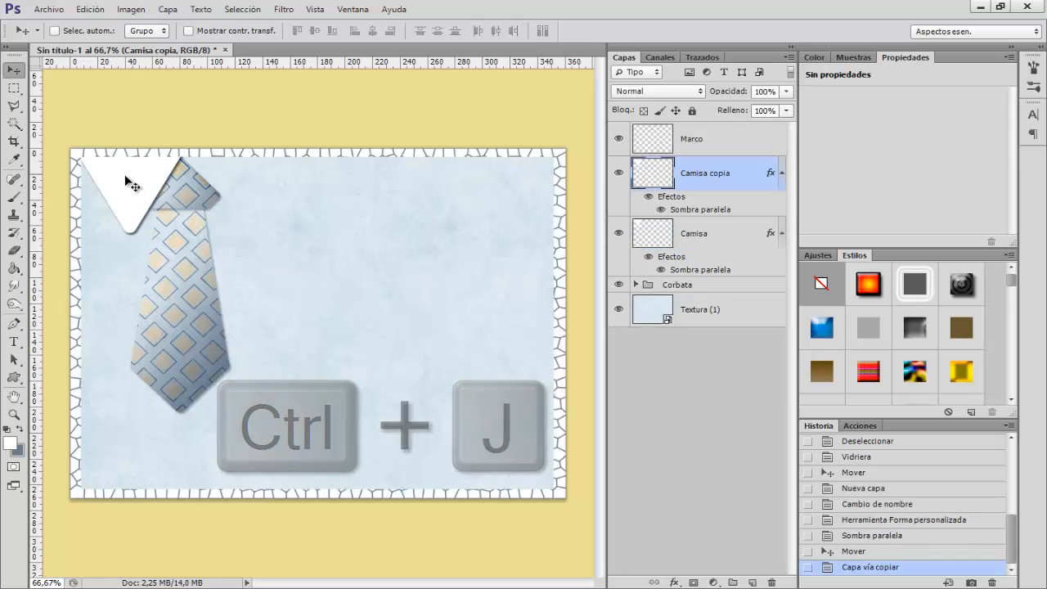
drag(134, 180, 241, 187)
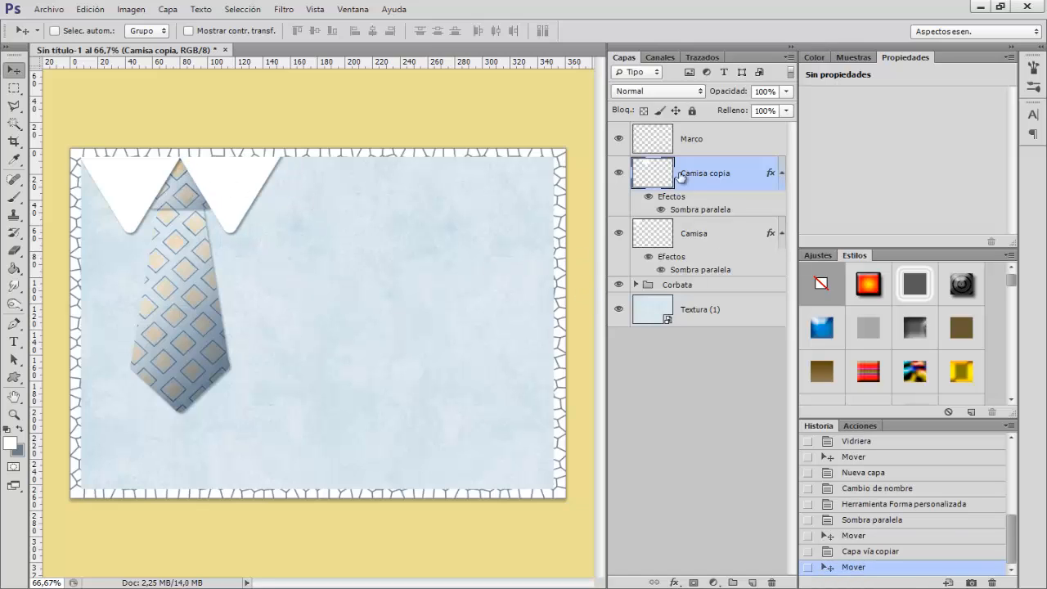
Merge the Camisa copia and Camisa layers into one layer and rename it Camisa.
click(618, 173)
click(618, 173)
ctrl+click(695, 235)
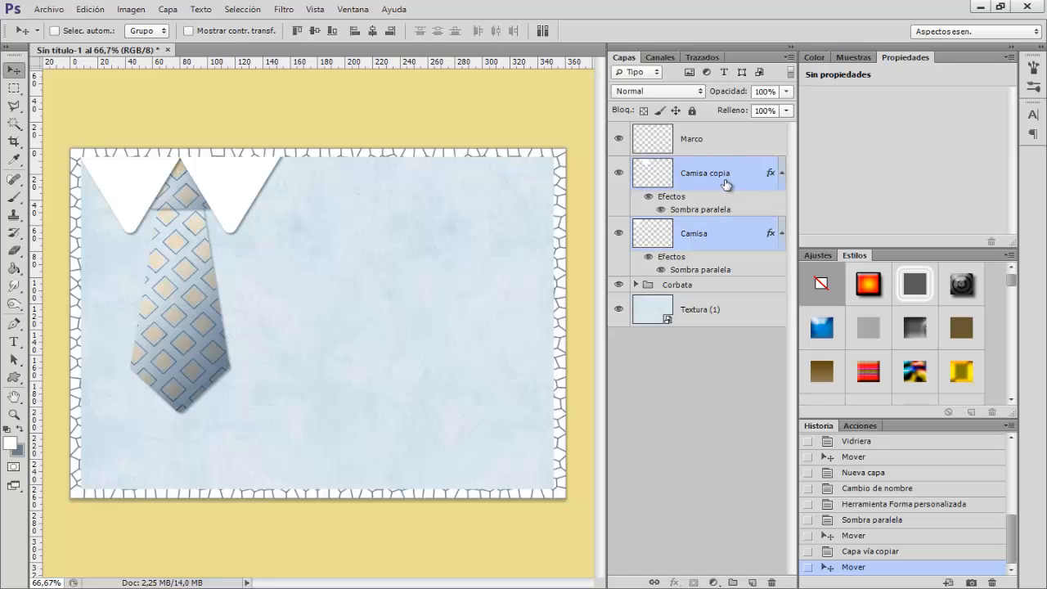
key(ctrl+e)
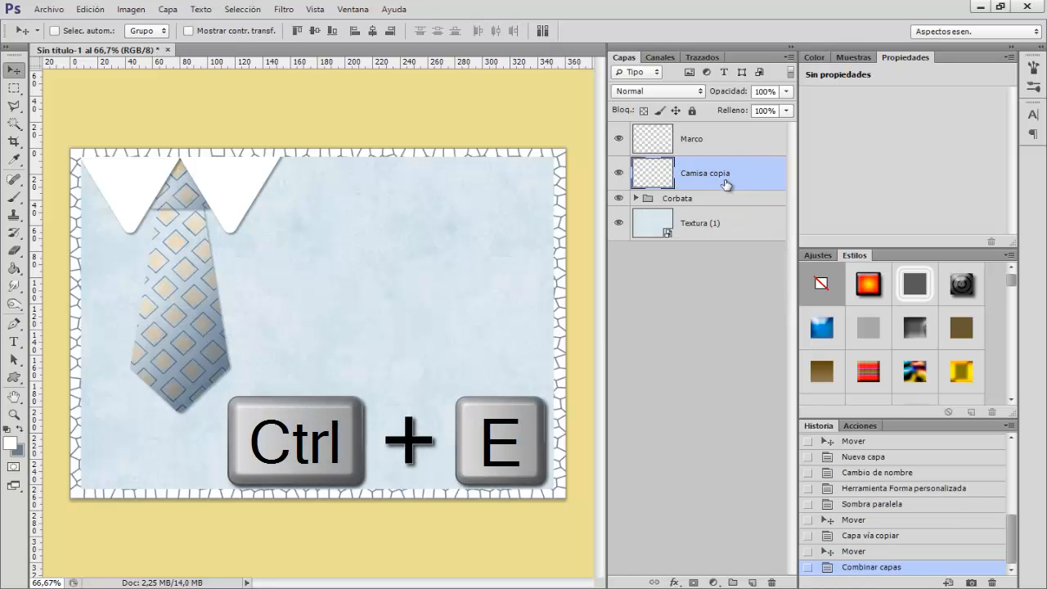
double_click(713, 172)
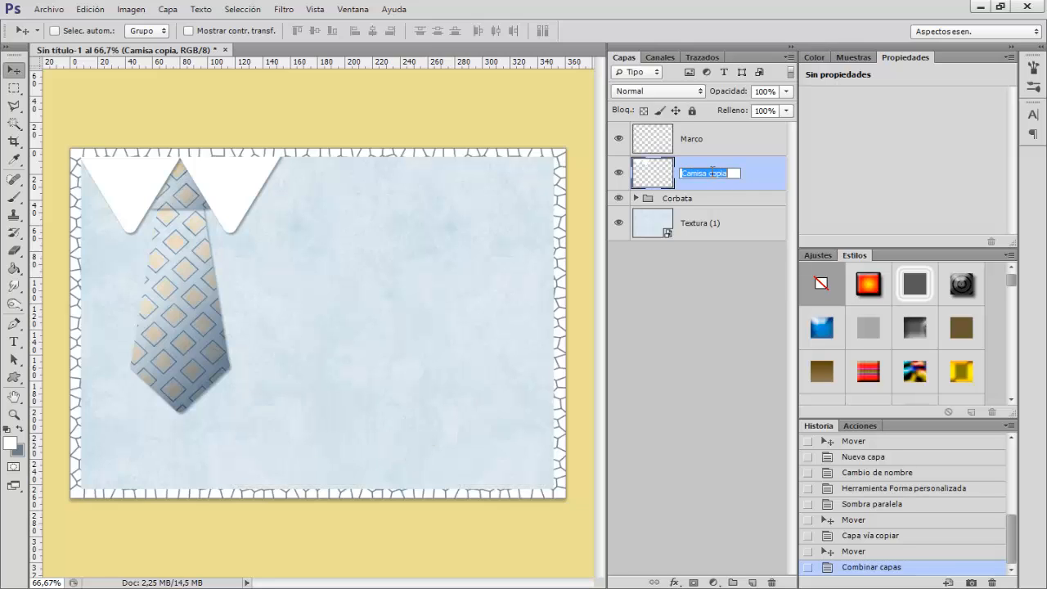
double_click(738, 173)
key(Return)
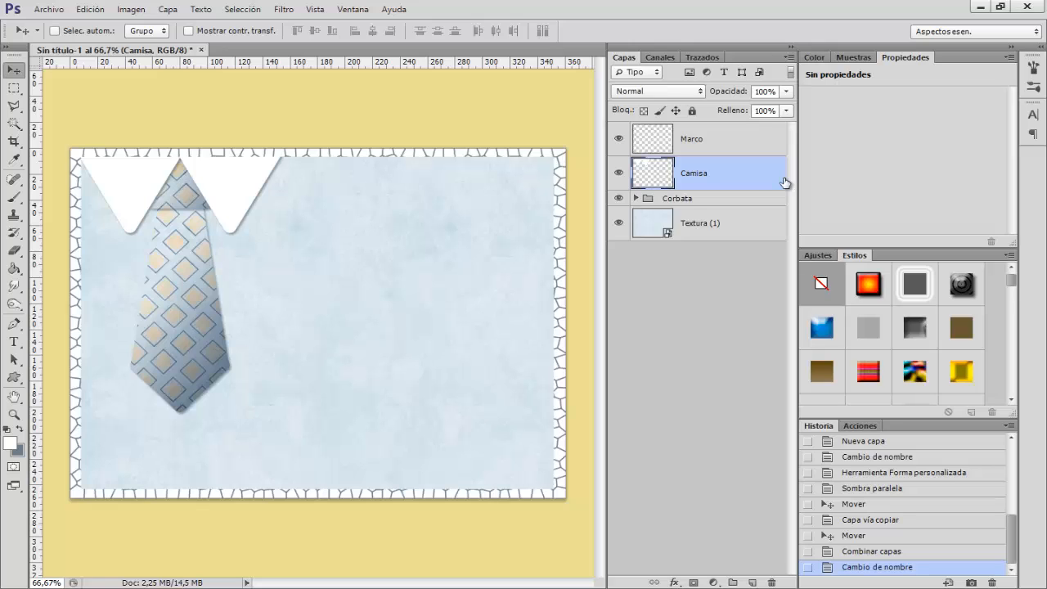
Try stamping the 904 px fringe-like brush in white across the upper card on the Camisa layer.
click(14, 198)
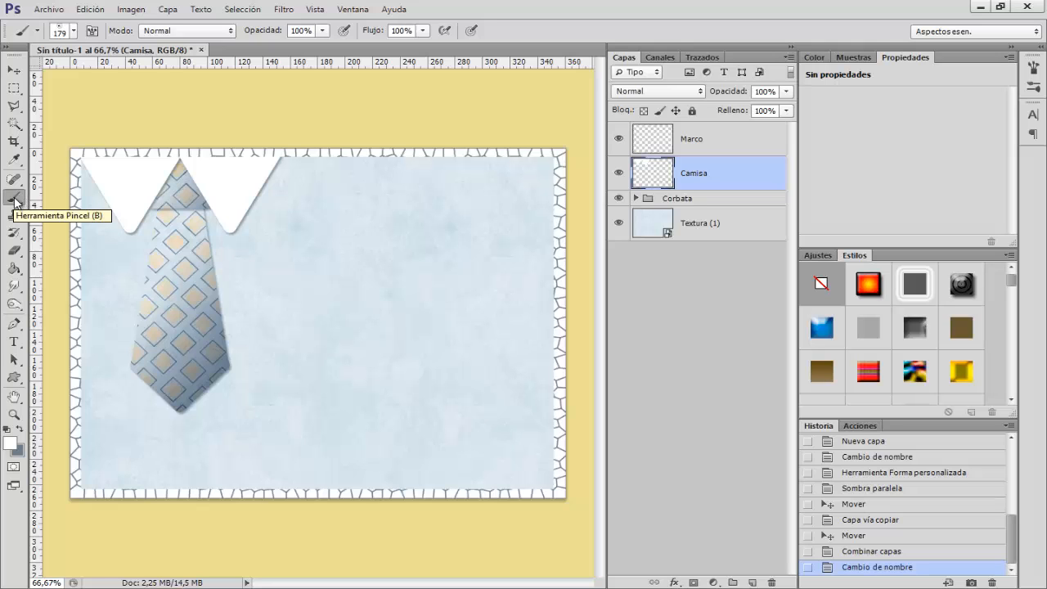
right_click(250, 246)
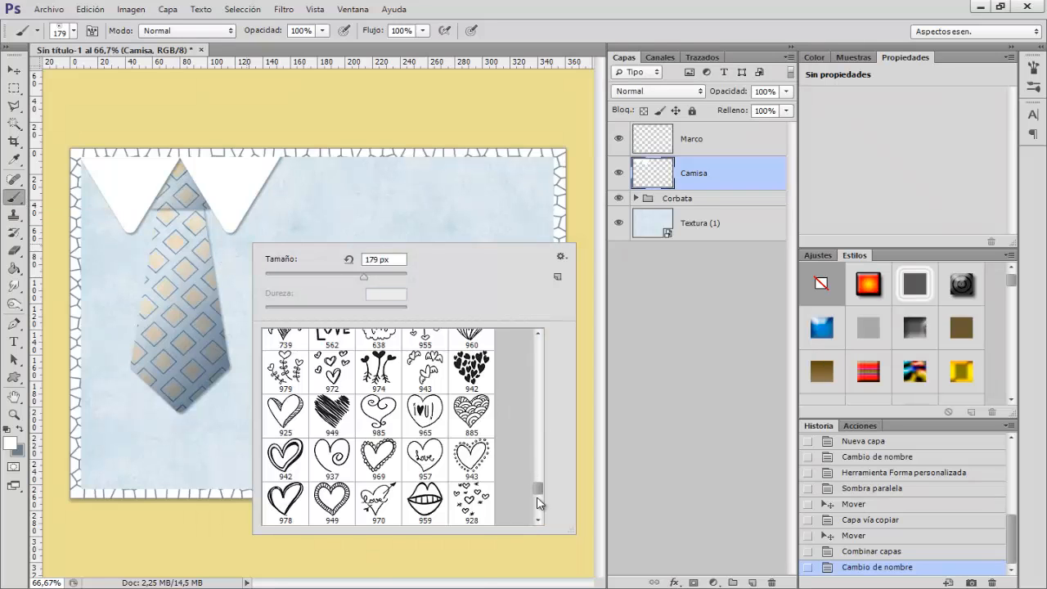
drag(542, 492, 540, 477)
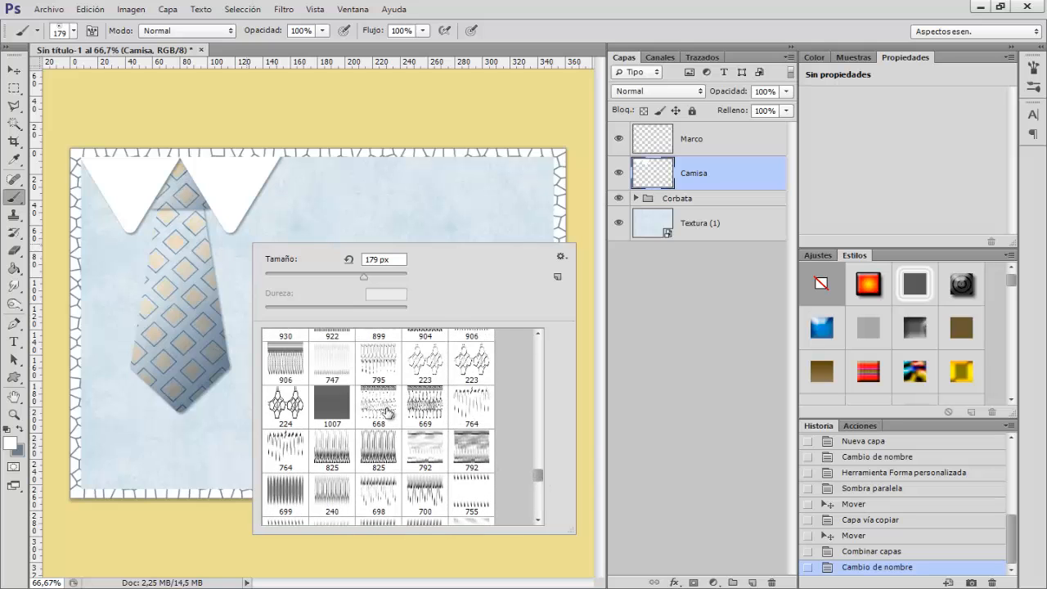
scroll(293, 375, up, 10)
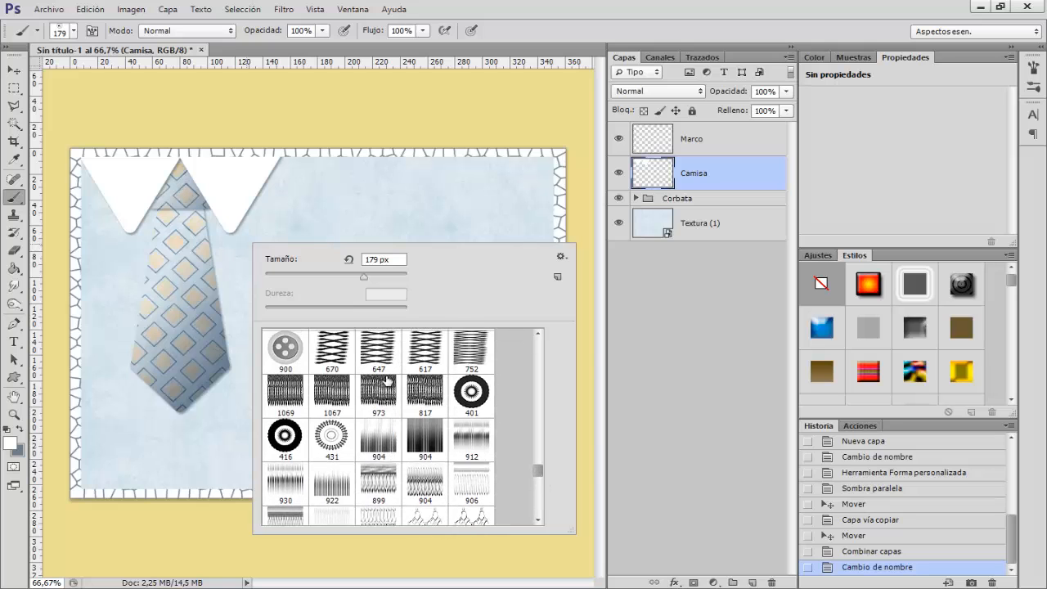
scroll(404, 411, up, 10)
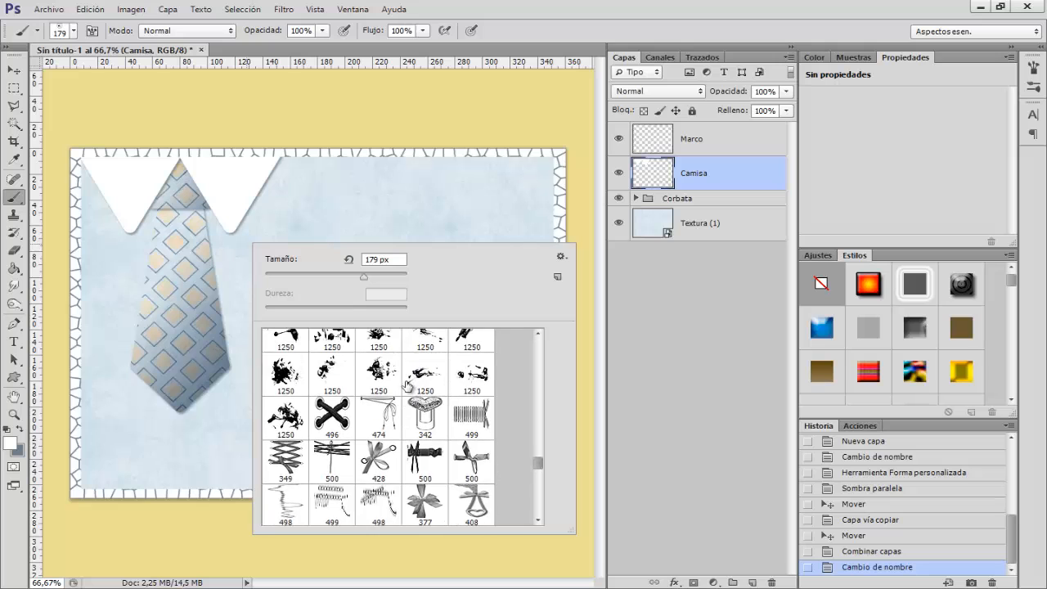
scroll(406, 383, down, 7)
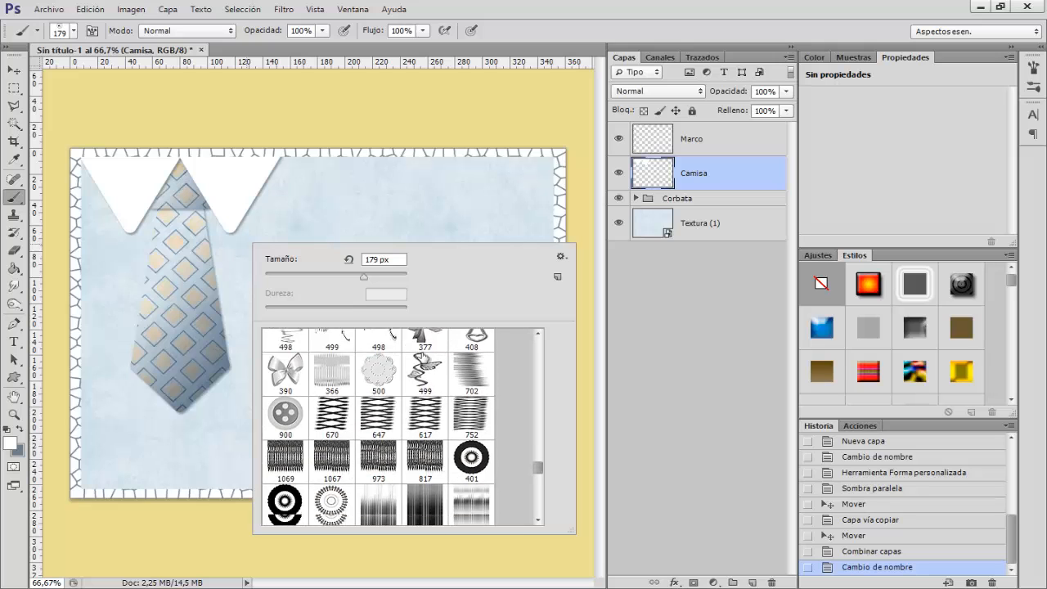
click(373, 373)
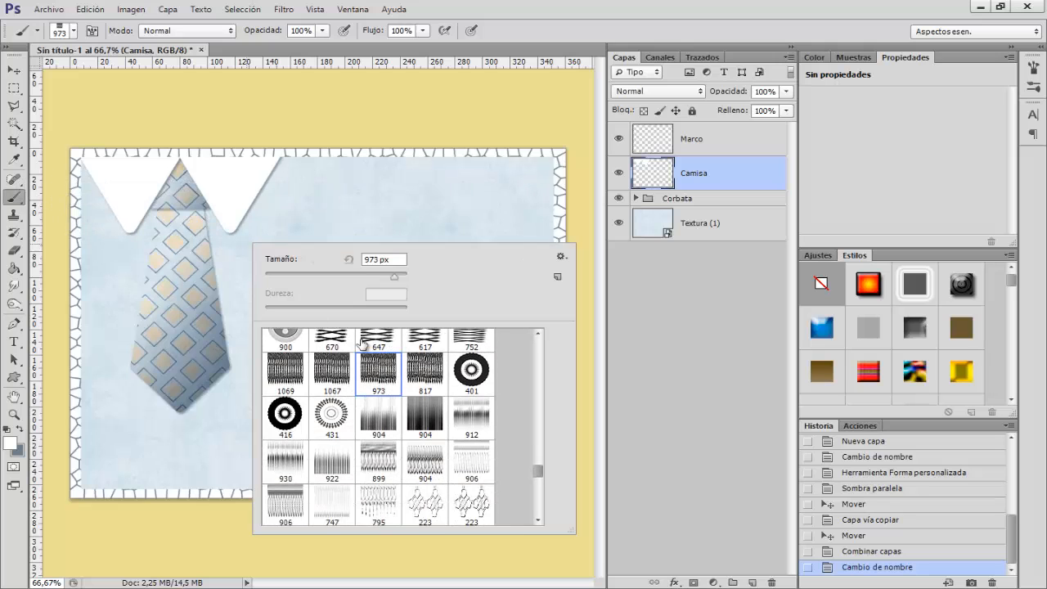
scroll(401, 395, up, 1)
click(389, 479)
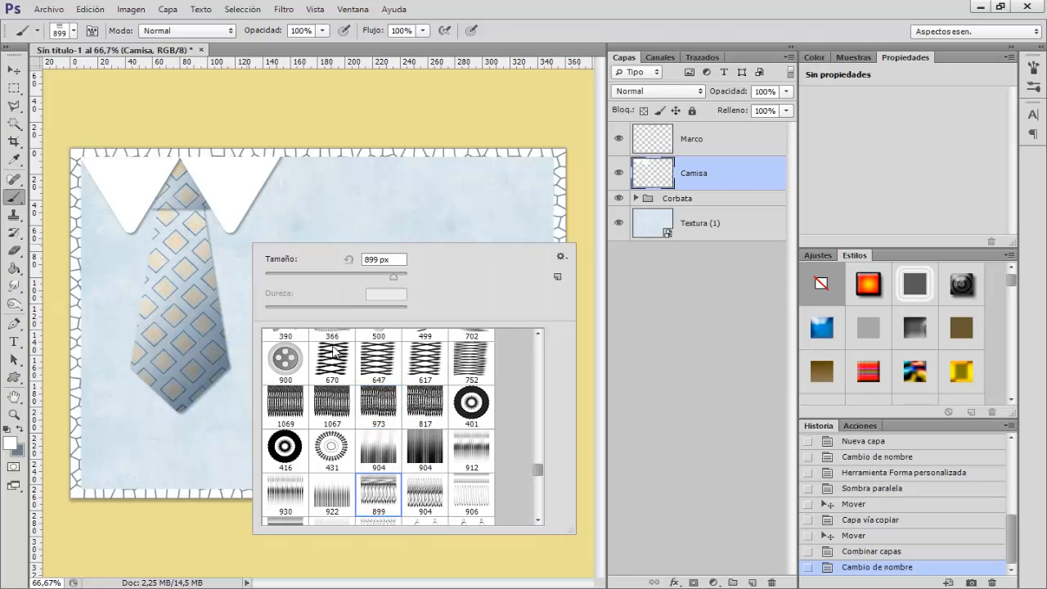
scroll(384, 419, down, 2)
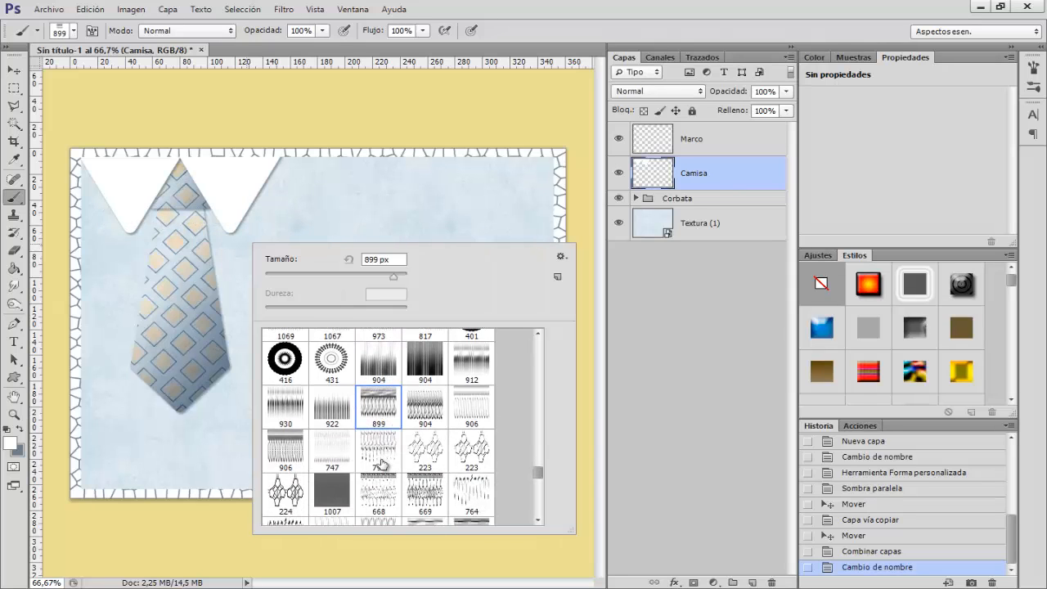
click(389, 409)
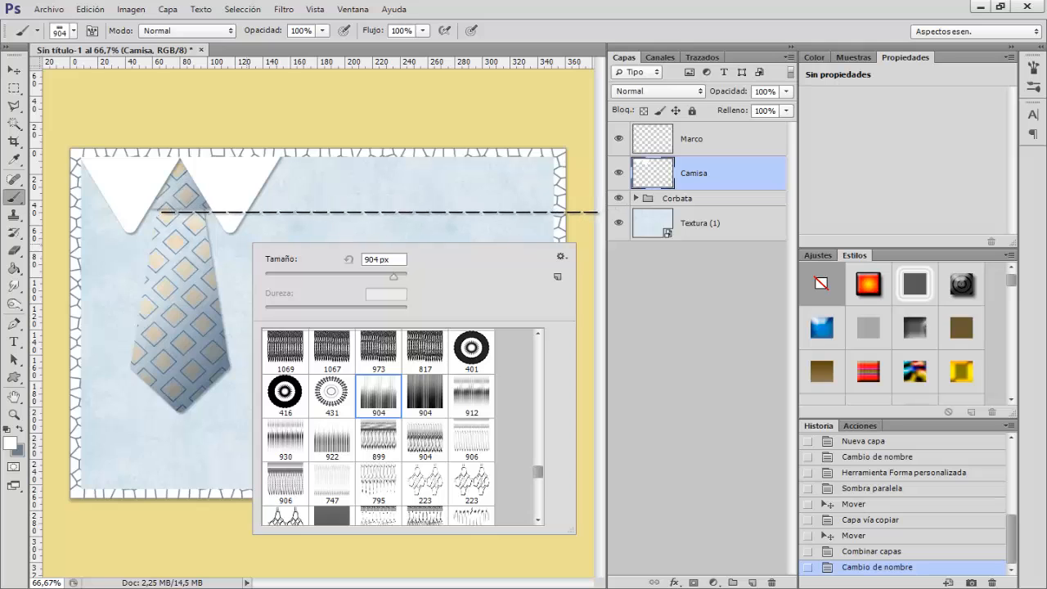
click(378, 213)
click(504, 331)
key(ctrl+z)
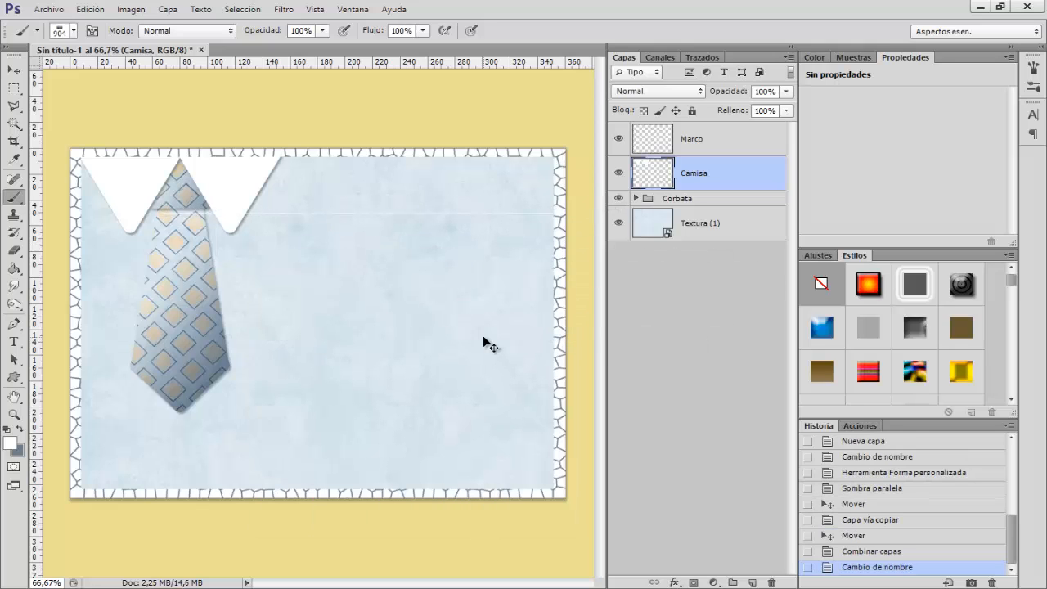
Try stamping the 904 px brush twice in black across the middle of the card.
key(x)
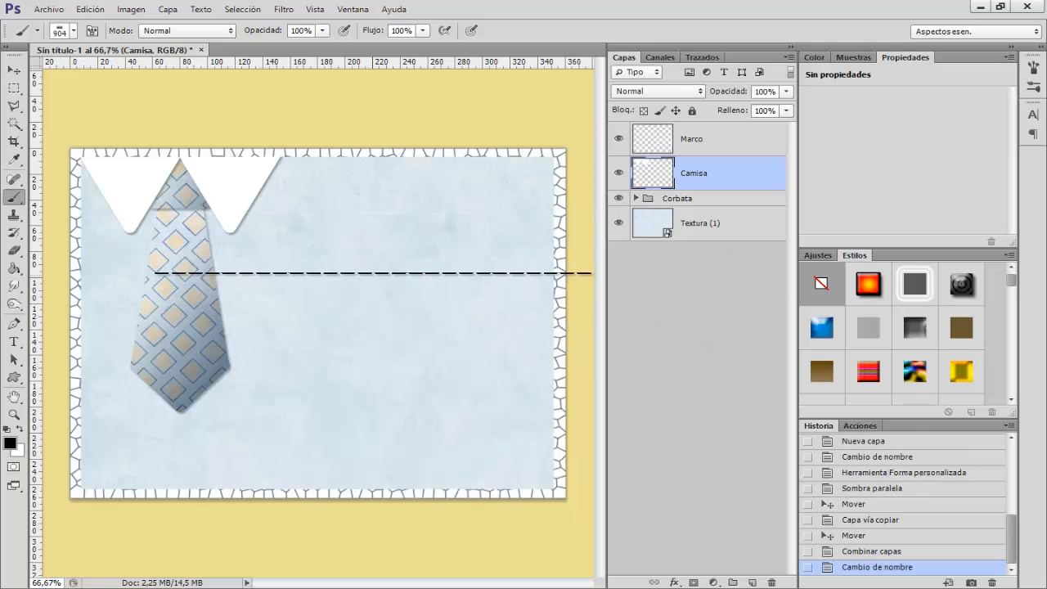
click(368, 273)
click(396, 306)
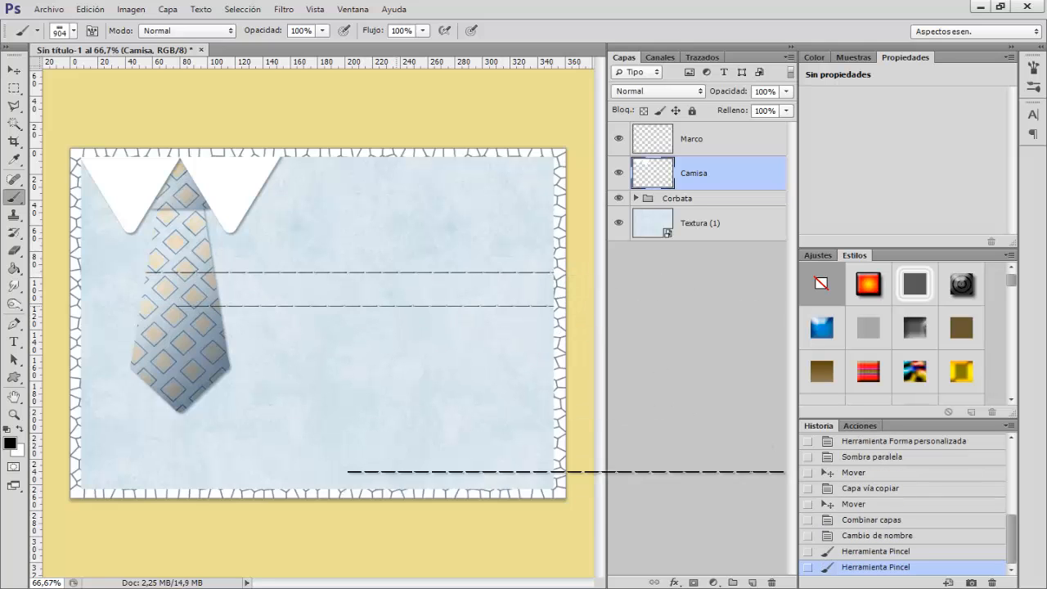
key(ctrl+alt+z)
key(ctrl+alt+z)
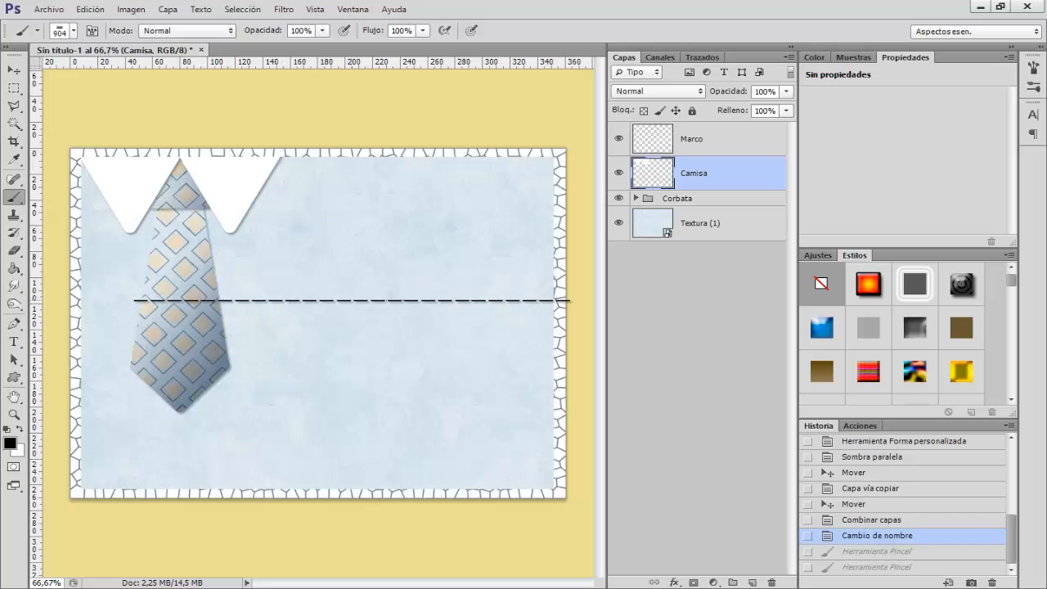
Choose the 900 px four-hole button brush, reduce it to 57 px, and sample a grey-blue foreground colour from the right collar point's edge.
right_click(324, 258)
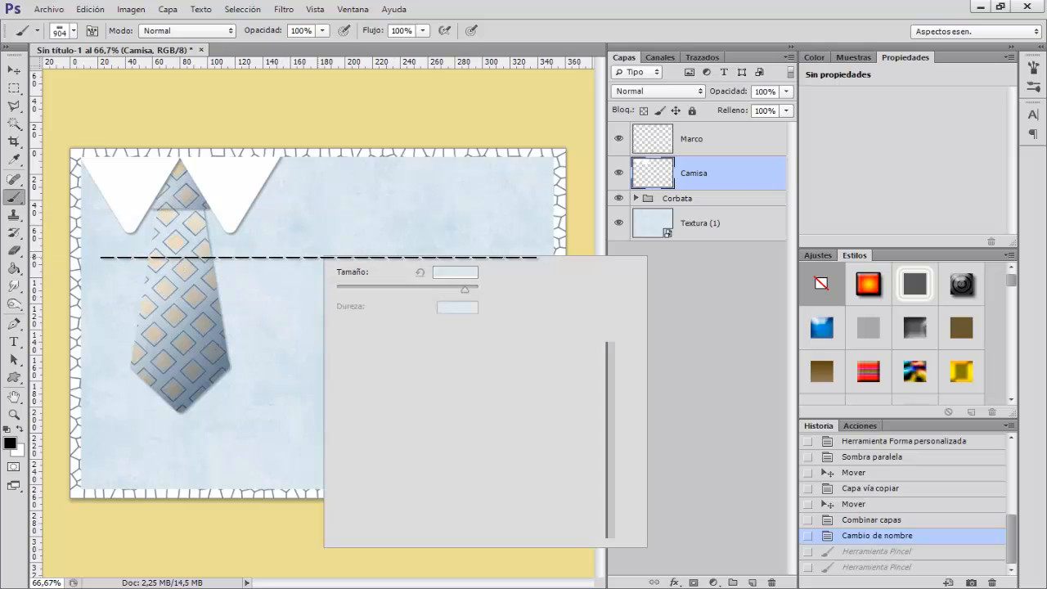
scroll(481, 382, up, 4)
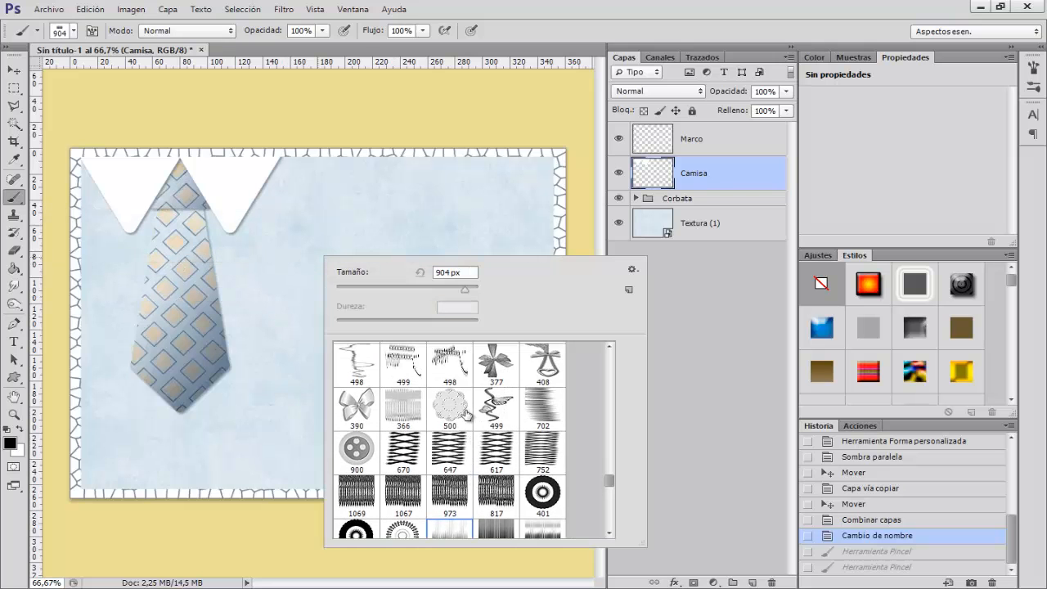
click(357, 493)
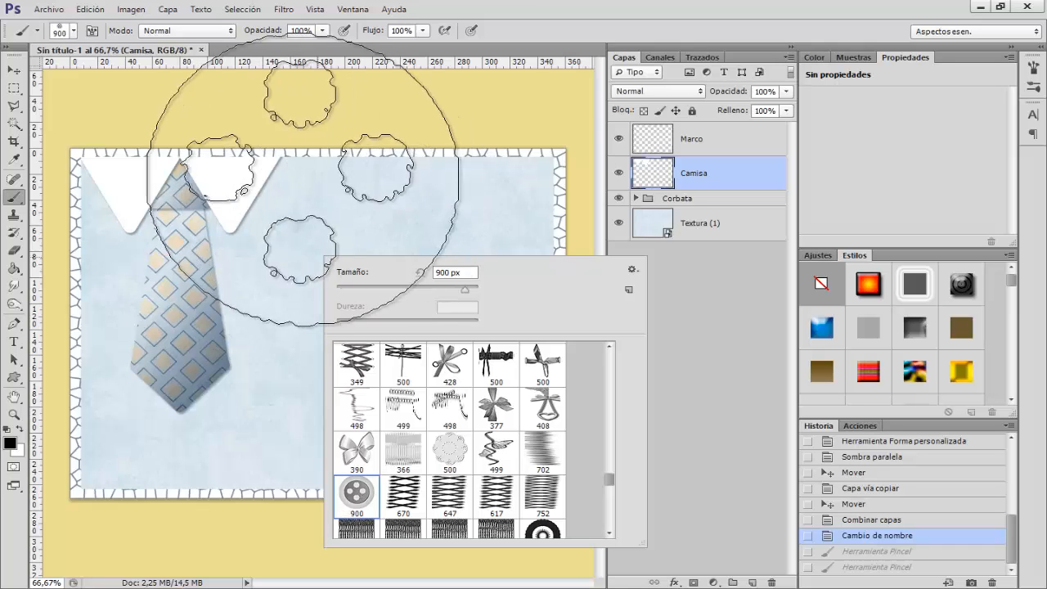
click(412, 289)
drag(289, 240, 229, 264)
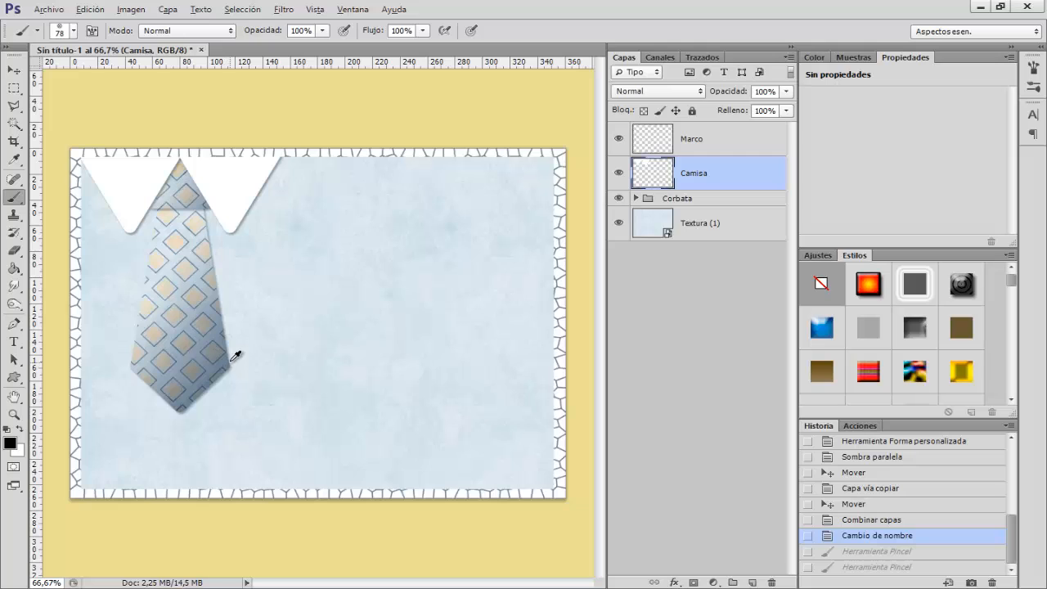
alt+click(263, 189)
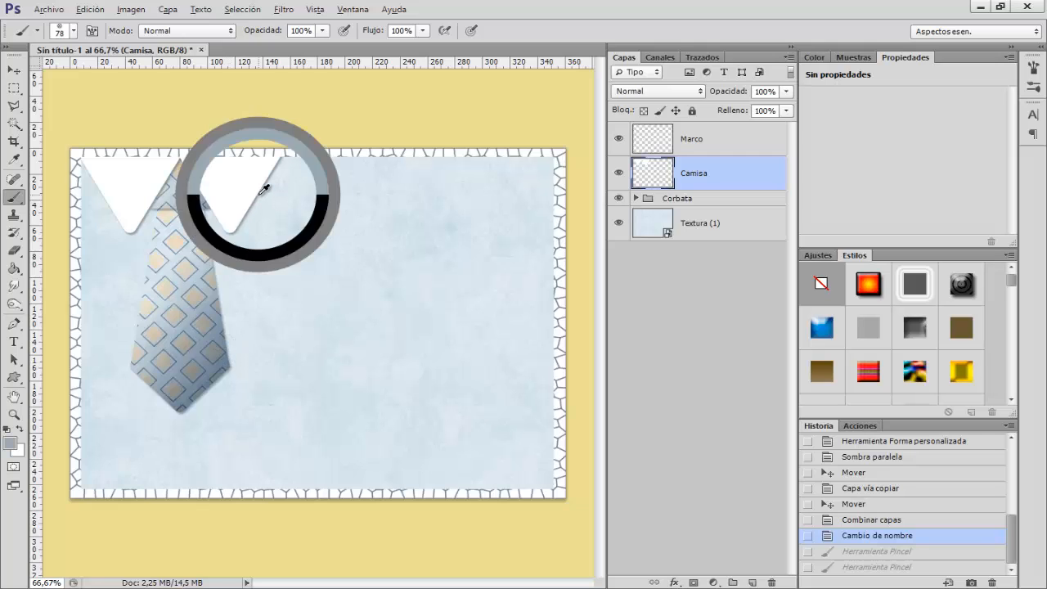
drag(238, 200, 233, 201)
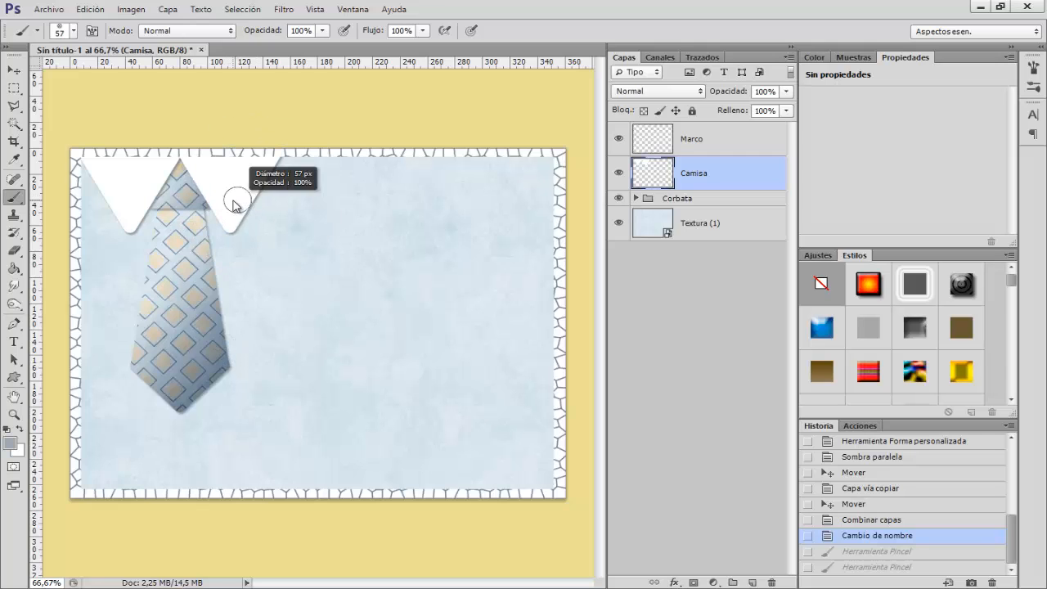
Try stamping one button near the tip of the right collar point on the Camisa layer.
click(230, 204)
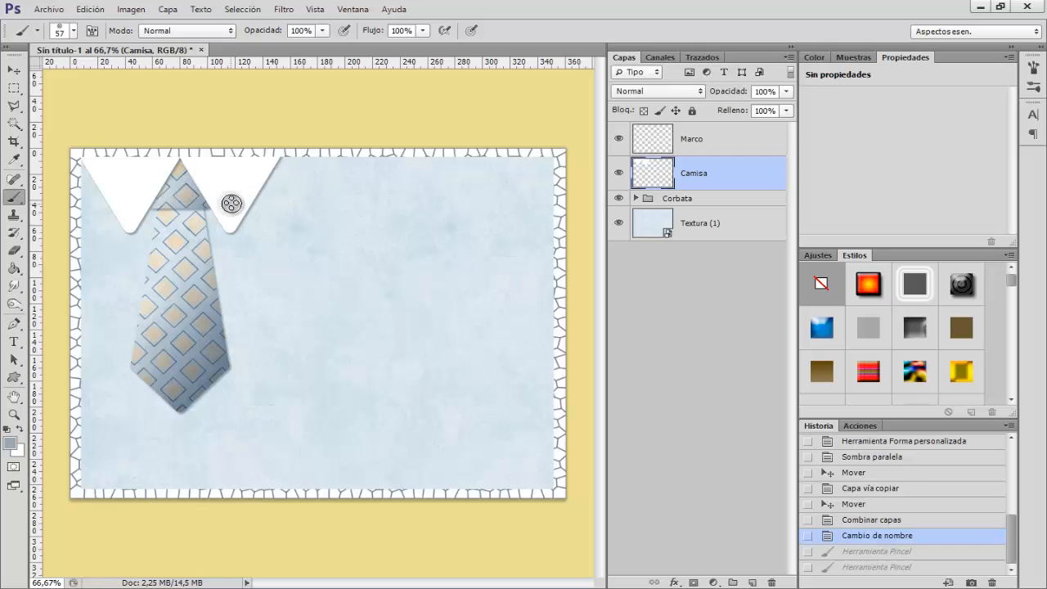
key(ctrl+z)
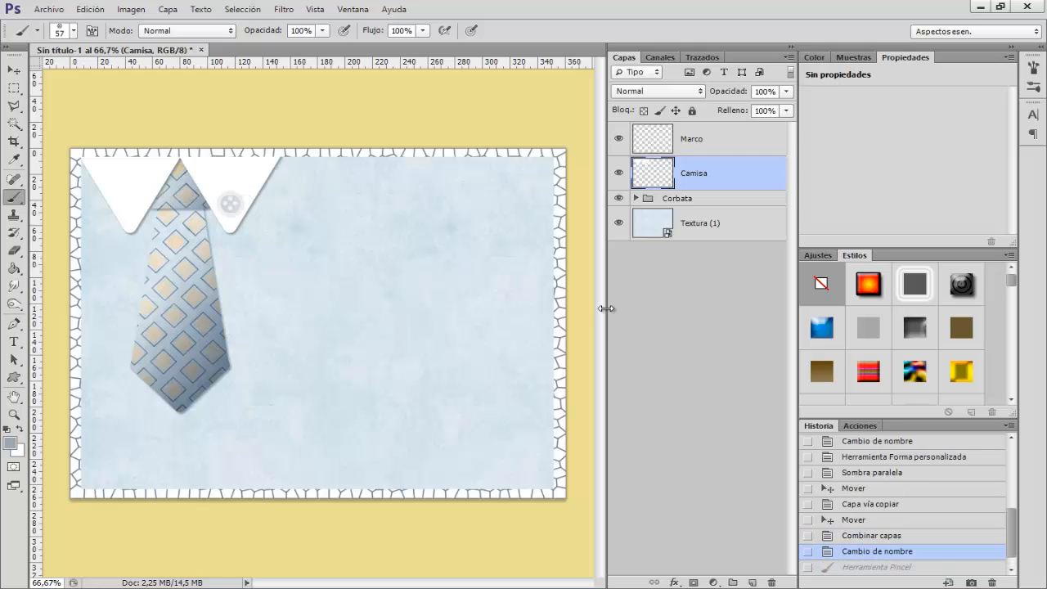
Place the image Botón (1).png at its original size as a new layer above Camisa.
click(50, 9)
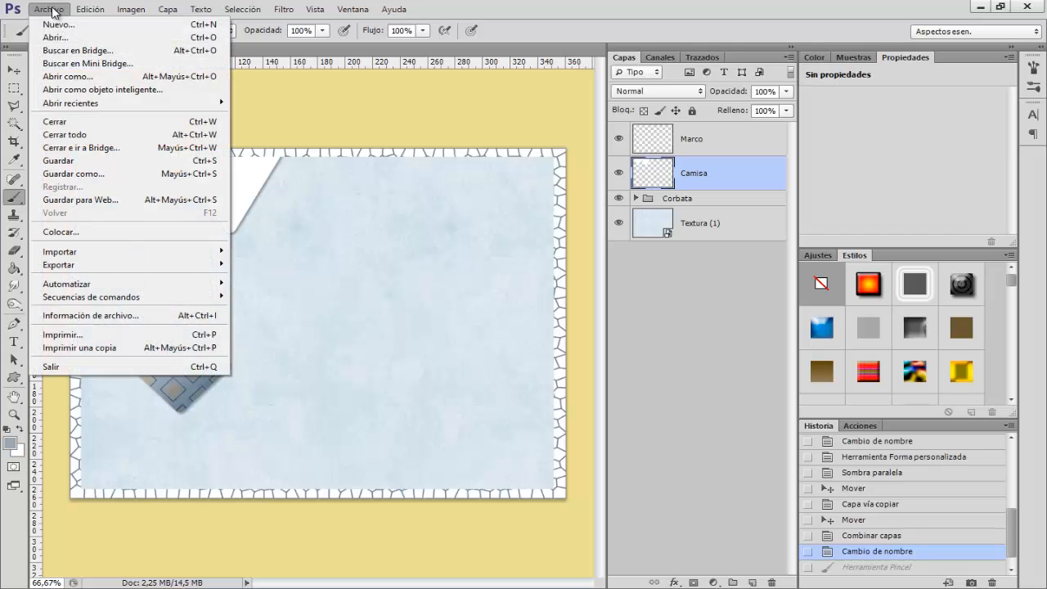
click(70, 230)
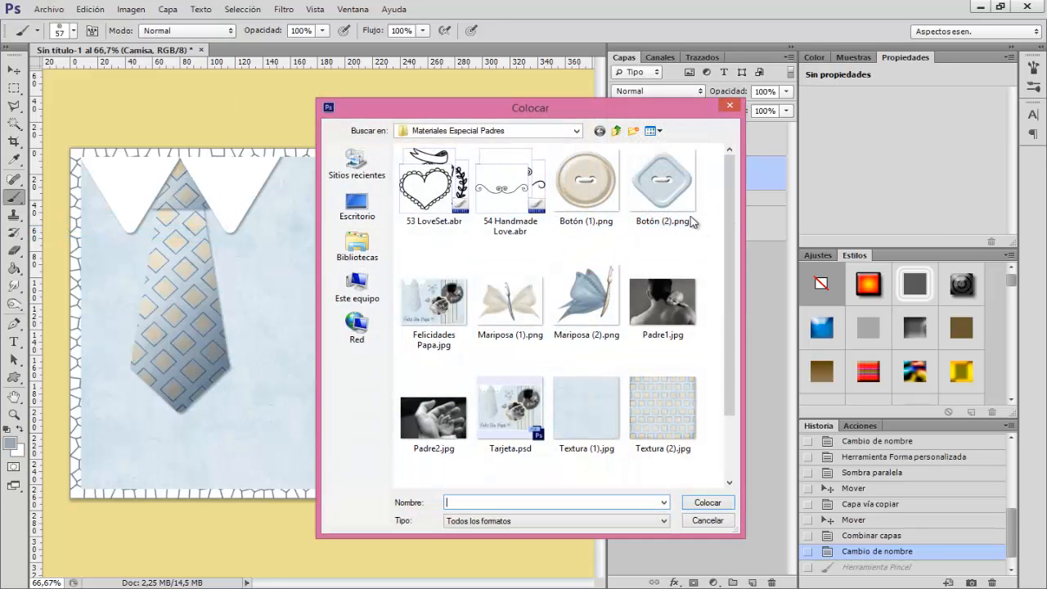
click(595, 195)
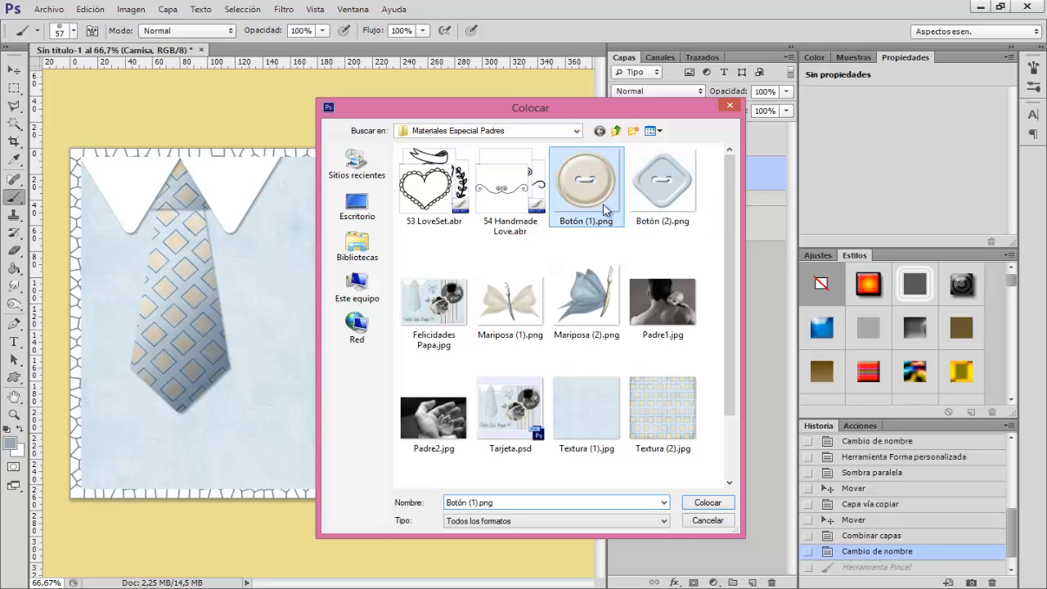
click(708, 503)
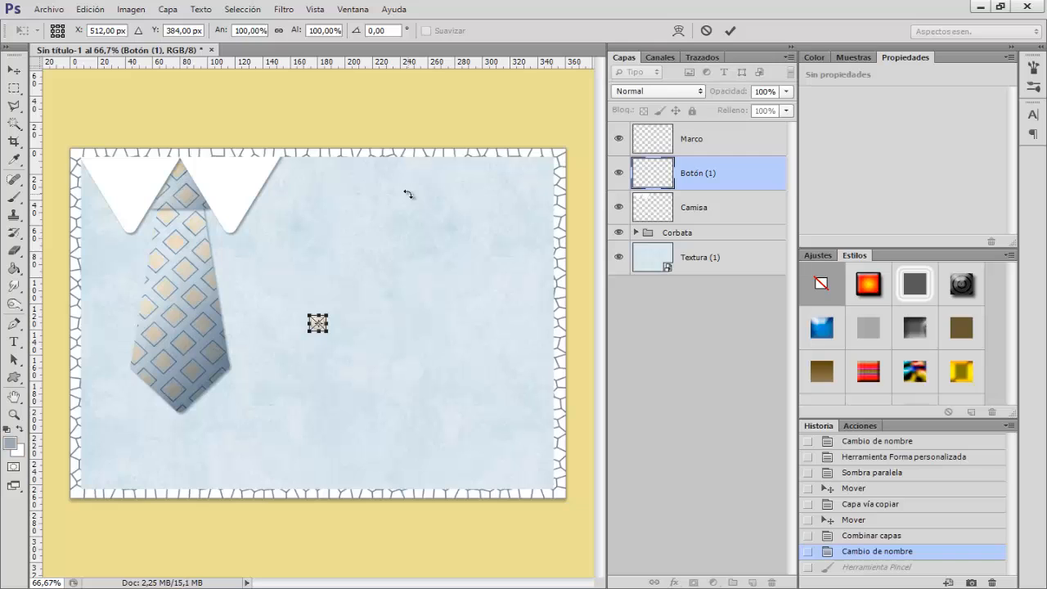
key(Return)
Move the button near the tip of the right collar point and put a duplicate of it on the left collar point.
click(14, 69)
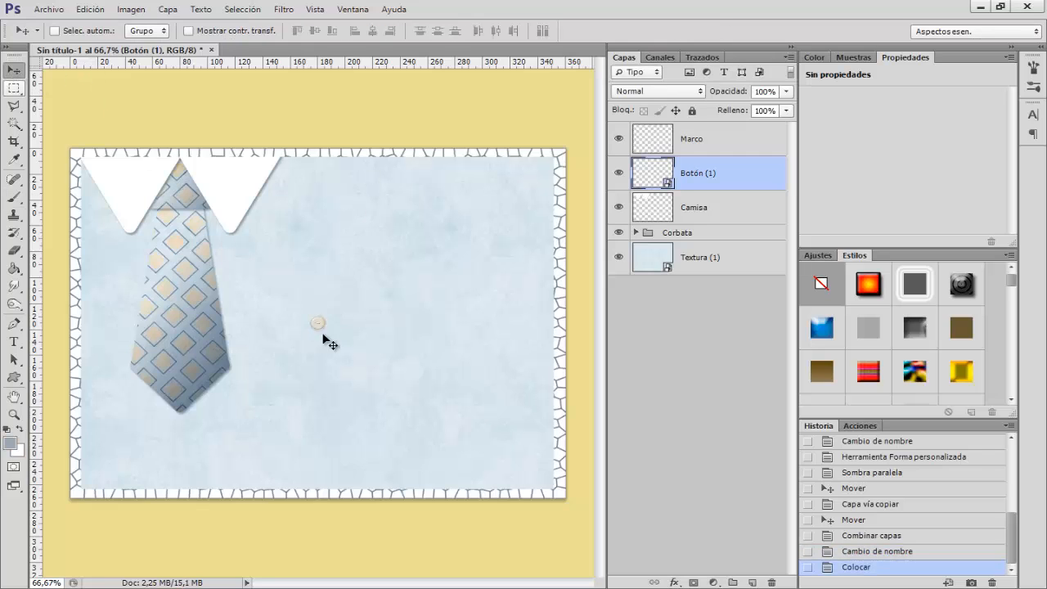
drag(323, 326, 235, 211)
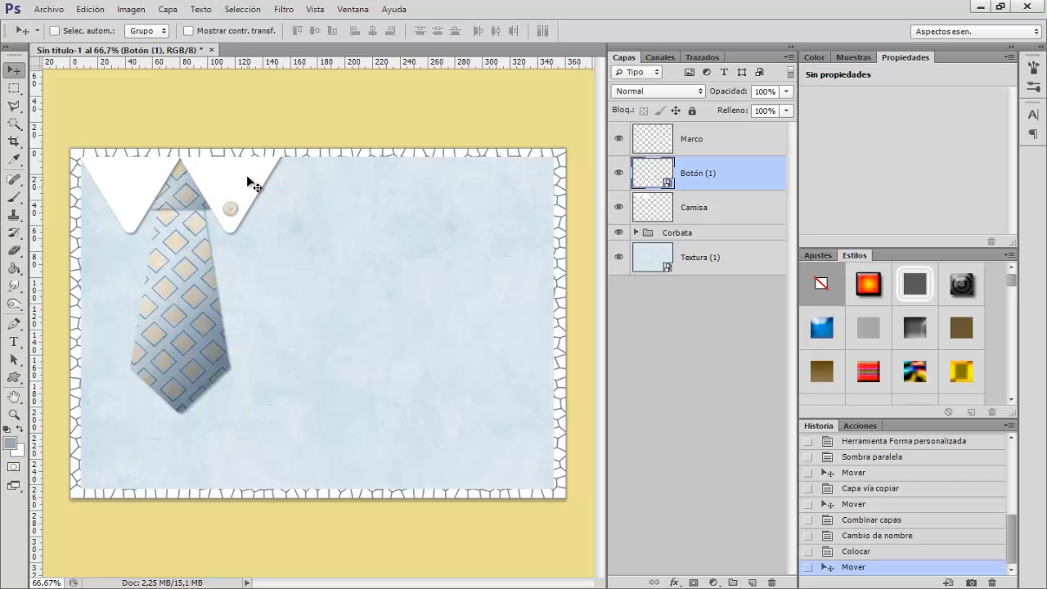
key(ctrl+j)
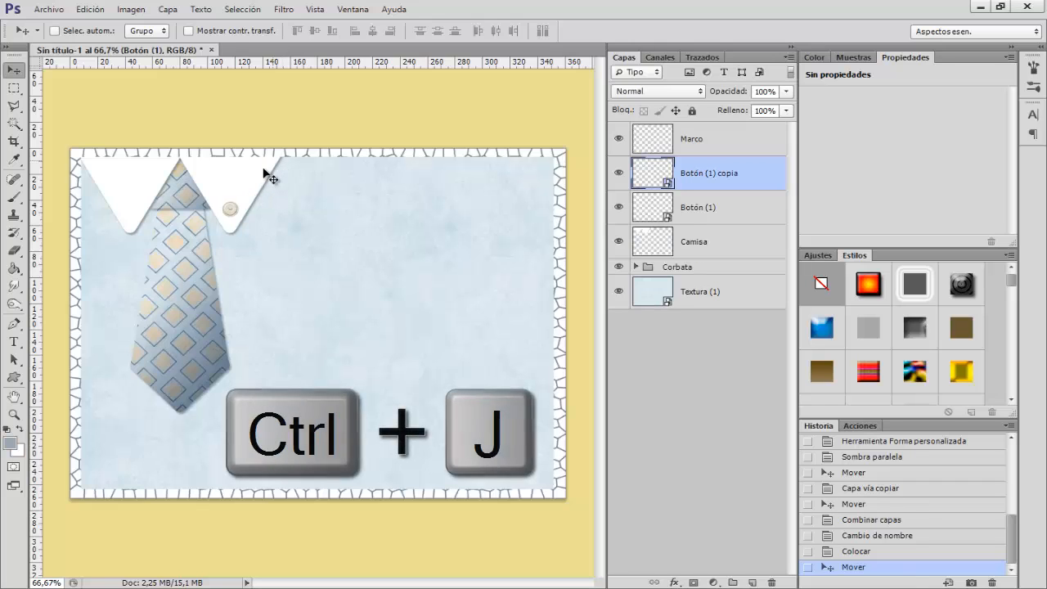
drag(231, 211, 133, 210)
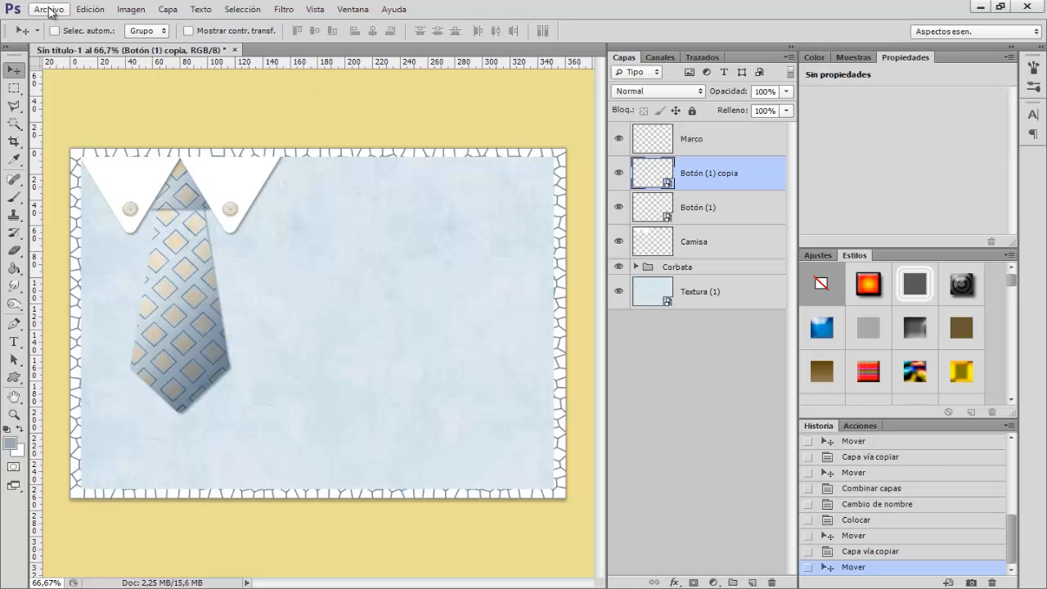
Place Textura (3).jpg, enlarge it proportionally to about 548% so it covers the card's height, and shift it to the frame's right inner edge.
click(49, 9)
click(87, 231)
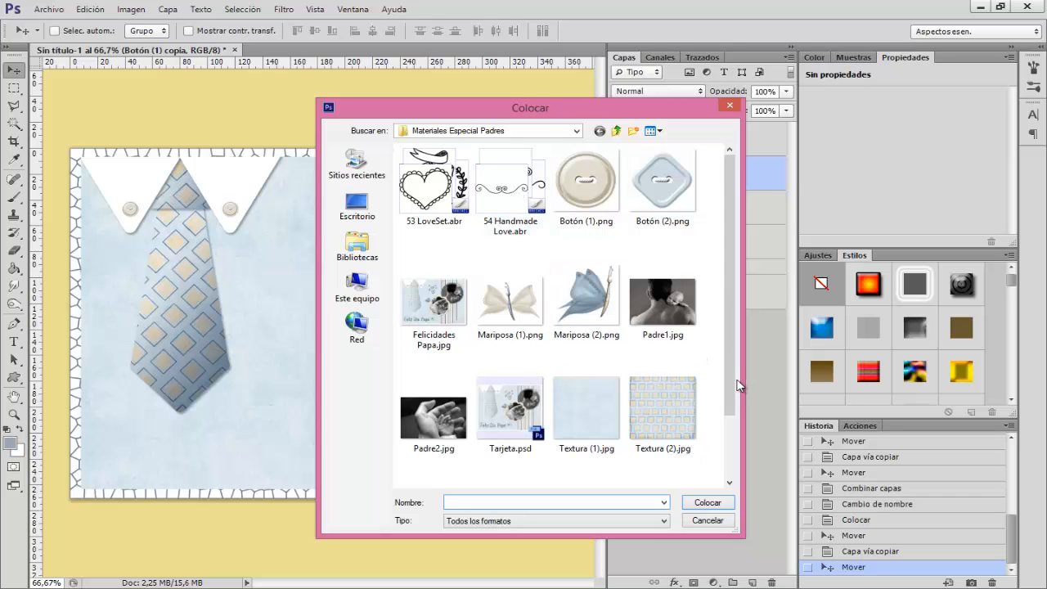
scroll(736, 384, down, 1)
click(434, 446)
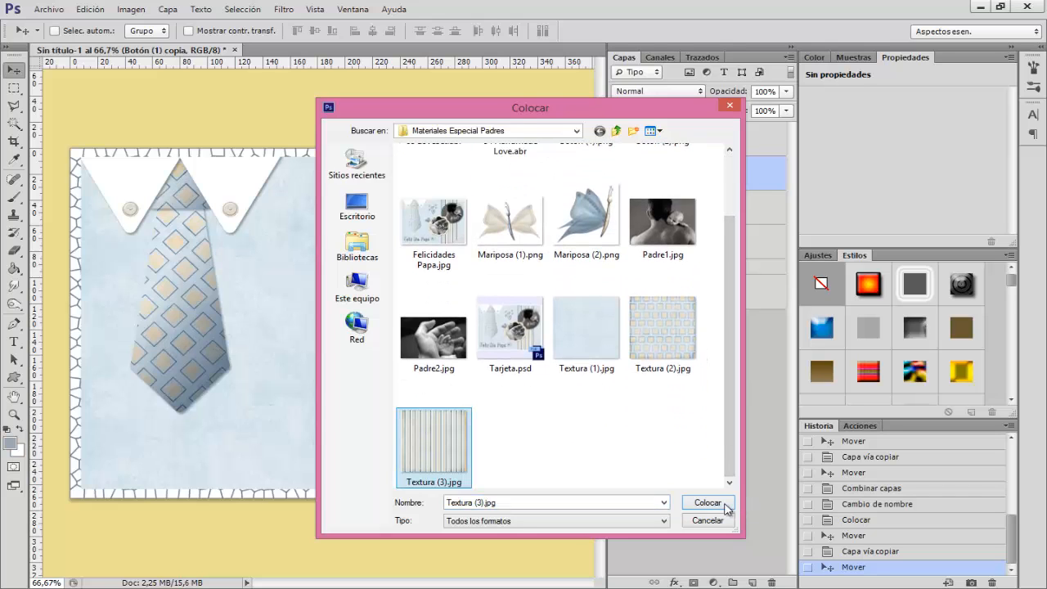
click(708, 503)
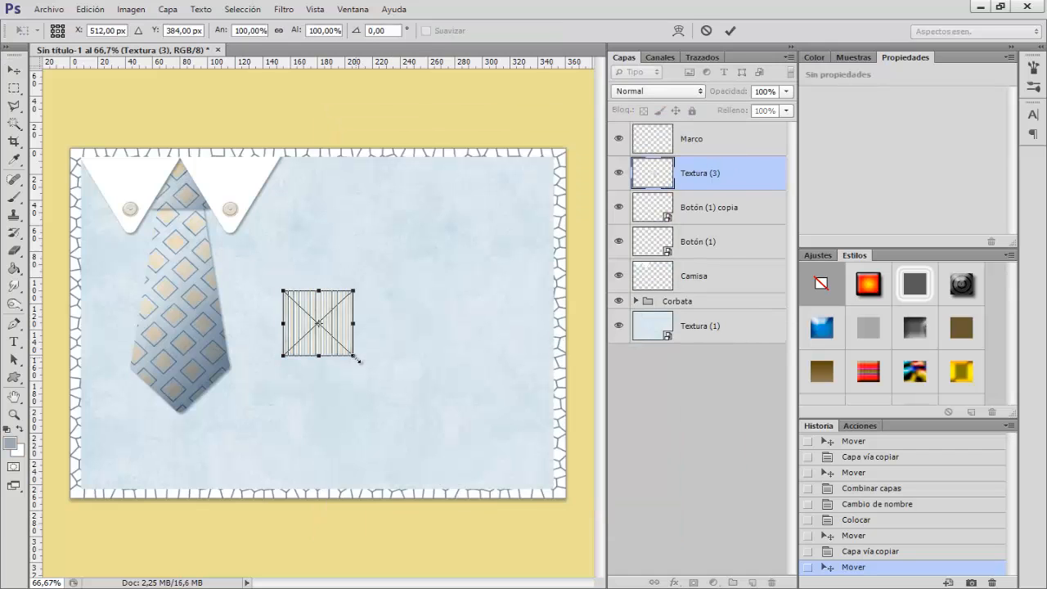
drag(354, 357, 499, 528)
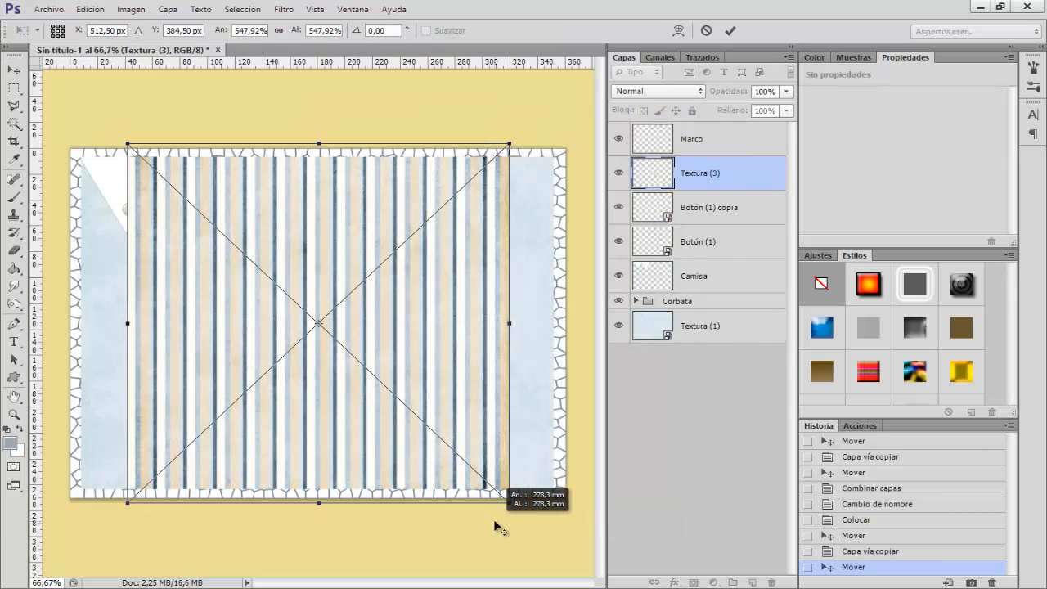
key(Return)
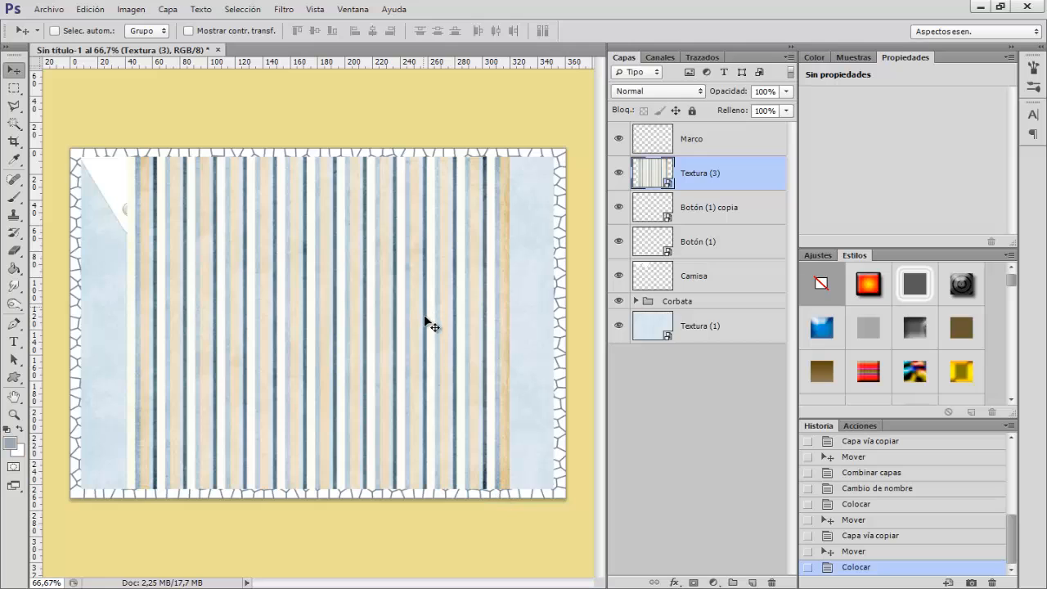
drag(433, 320, 468, 320)
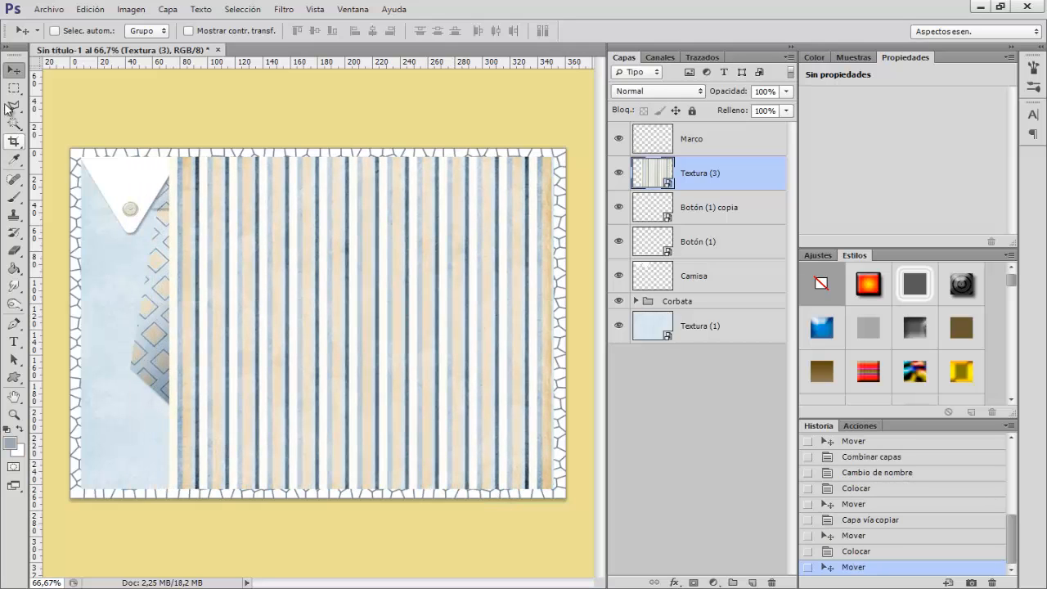
Copy a full-height rectangular strip covering four stripe repeats of Textura (3) to a new layer.
drag(14, 87, 79, 86)
click(82, 90)
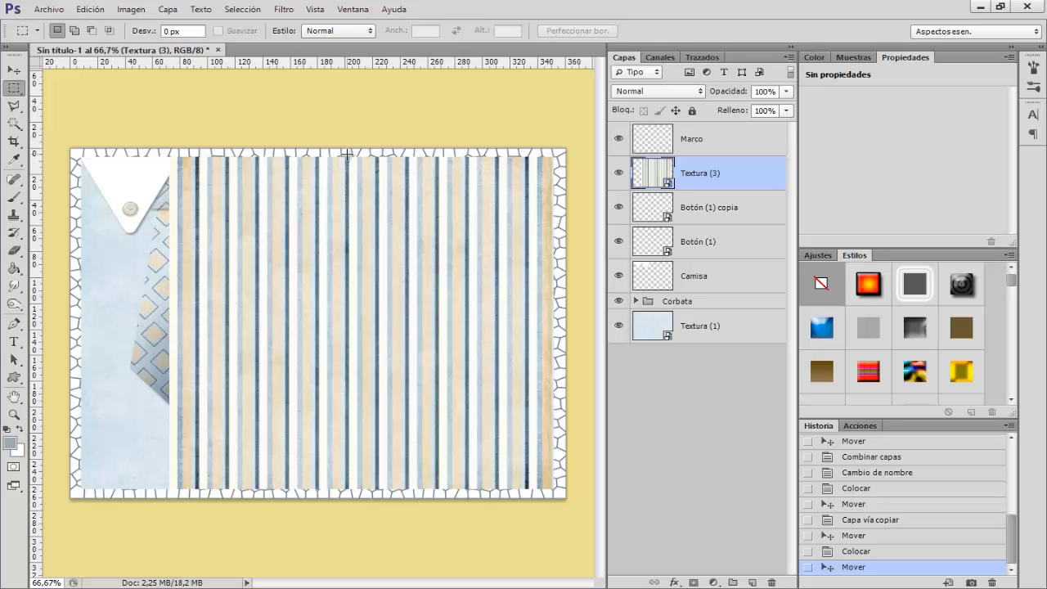
drag(347, 154, 468, 496)
key(Left)
key(ctrl+j)
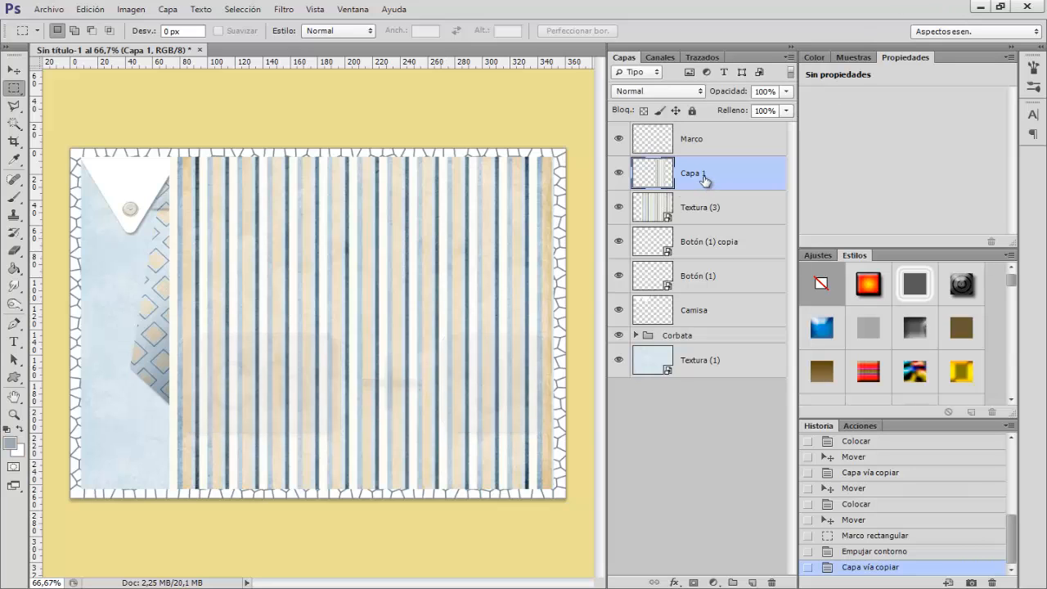
Delete the Textura (3) layer and shift the copied striped strip slightly to the right on the card.
drag(716, 207, 772, 583)
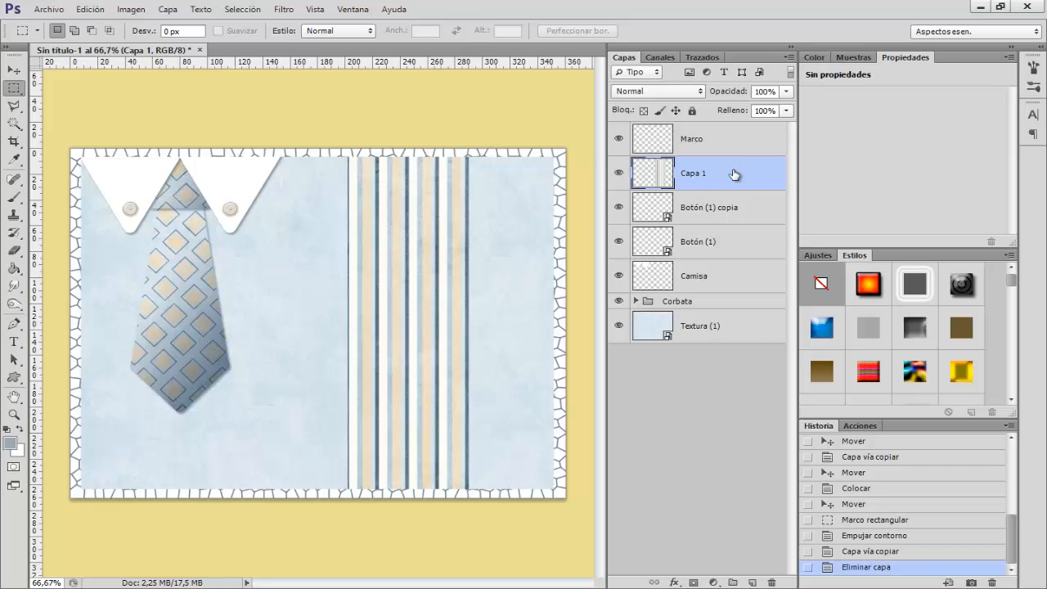
click(14, 70)
mouse_move(425, 260)
mouse_down()
mouse_move(455, 263)
mouse_move(443, 262)
mouse_up()
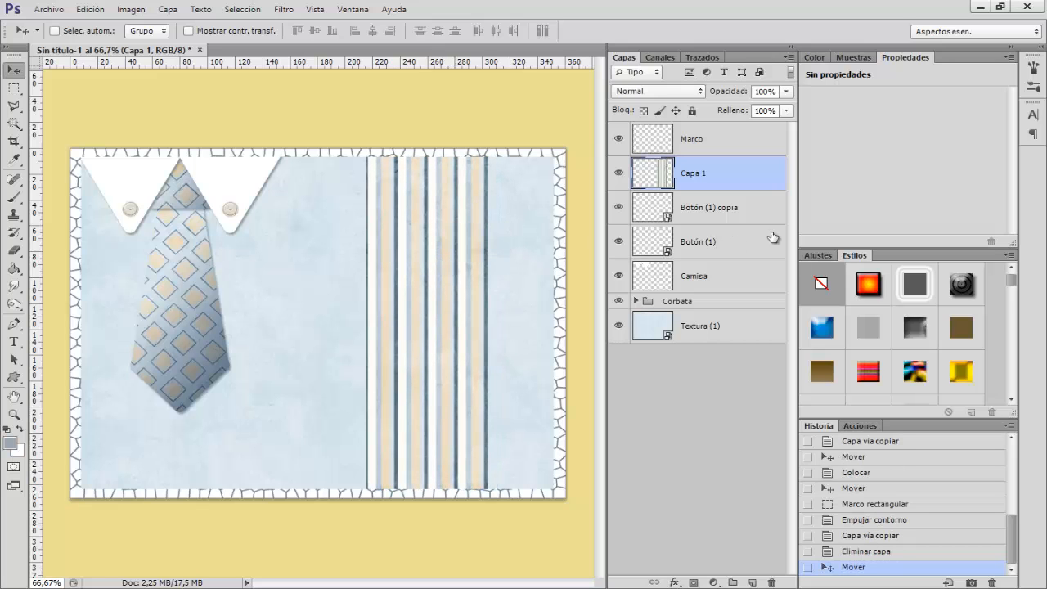
Place Textura (2).jpg enlarged and rotated so that it forms a diagonal patterned corner at the card's lower right.
click(49, 9)
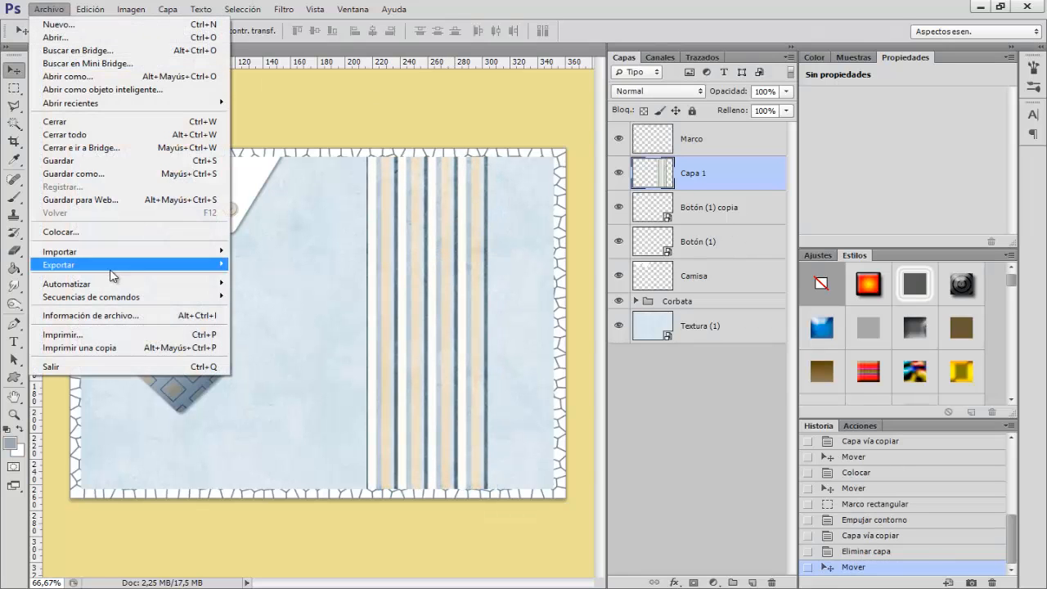
click(82, 232)
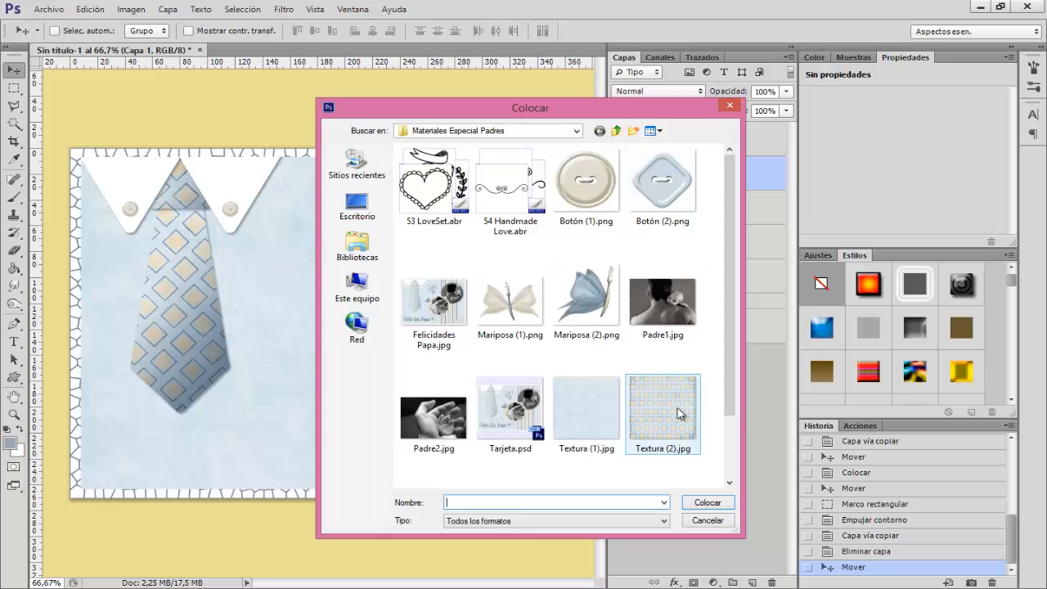
click(679, 417)
click(709, 504)
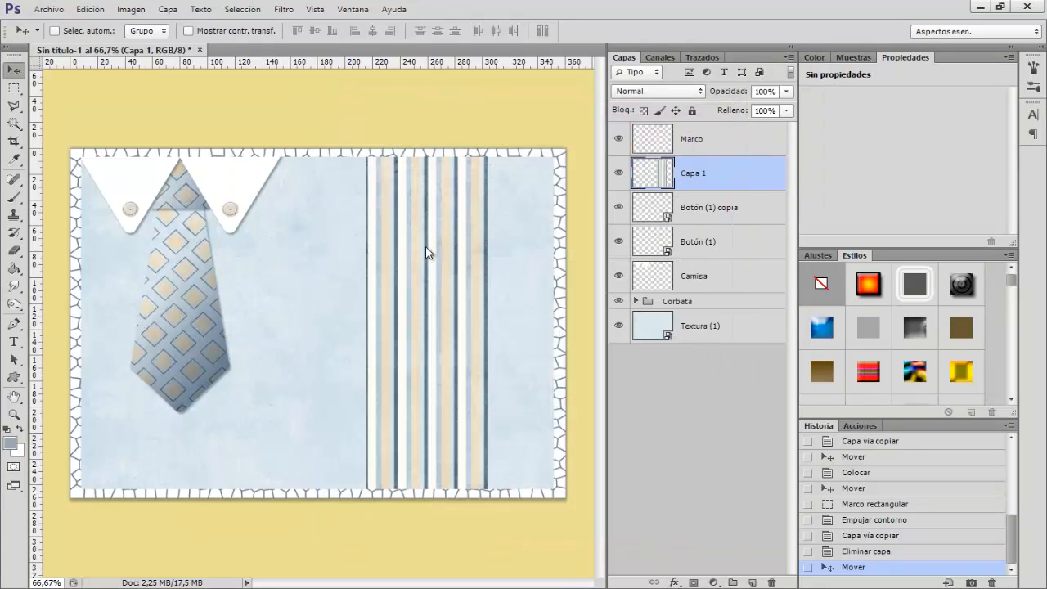
drag(357, 357, 414, 413)
drag(440, 210, 384, 155)
drag(366, 289, 591, 483)
key(Return)
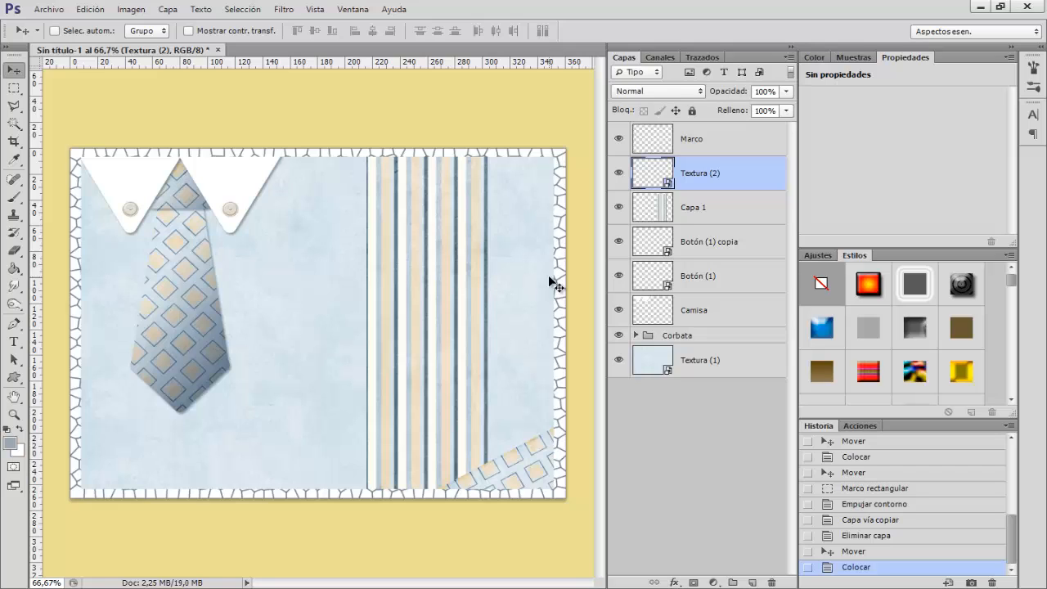
Try a 55% opacity on the striped strip's layer and restore it to 100%.
click(700, 209)
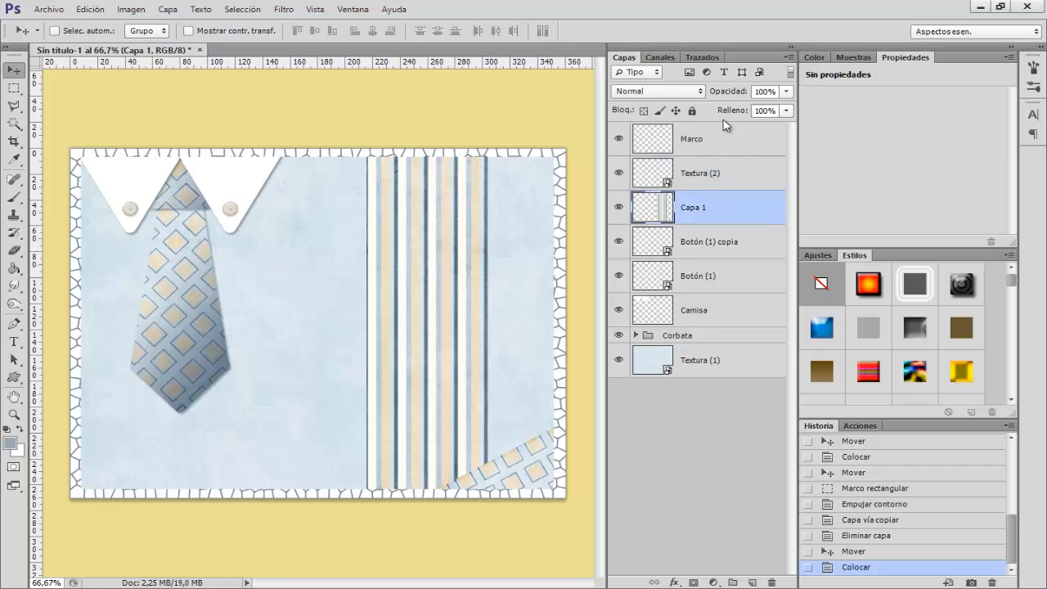
drag(727, 91, 703, 98)
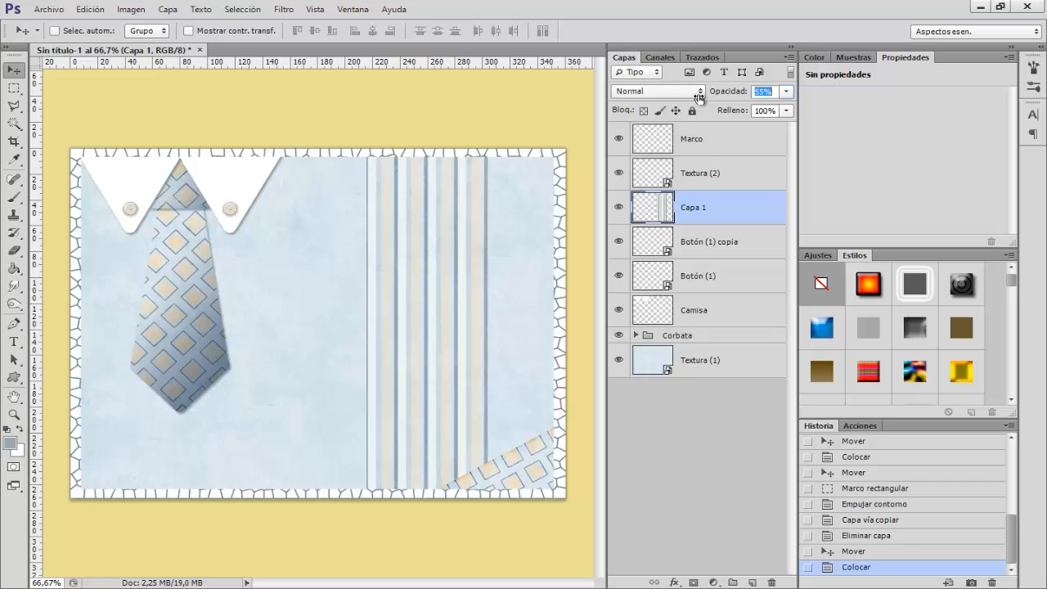
drag(696, 99, 789, 95)
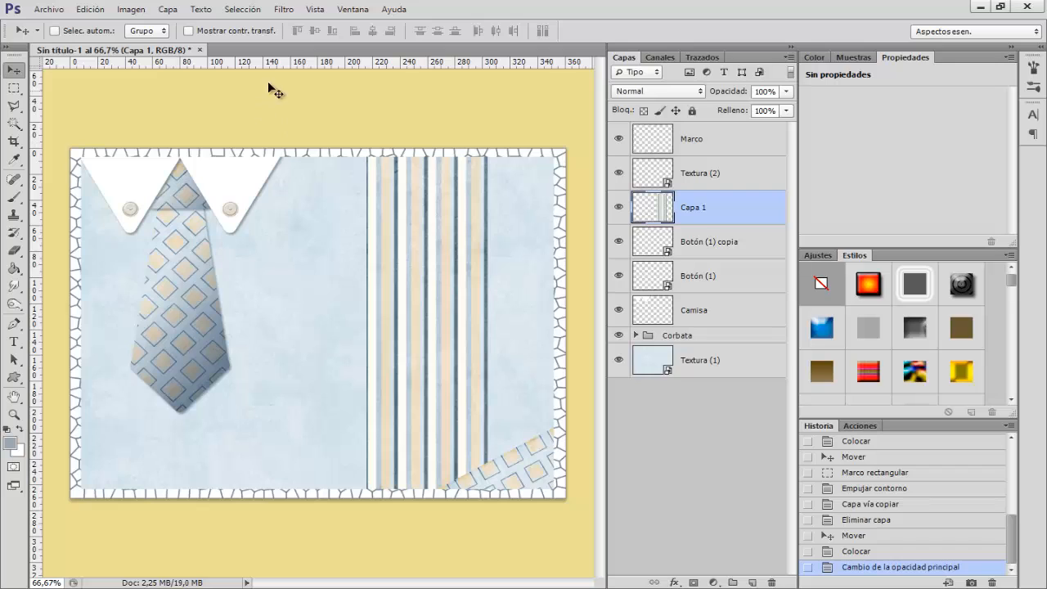
Add an empty layer above Textura (2) and sample the dark blue-grey of a stripe as the foreground colour.
click(718, 173)
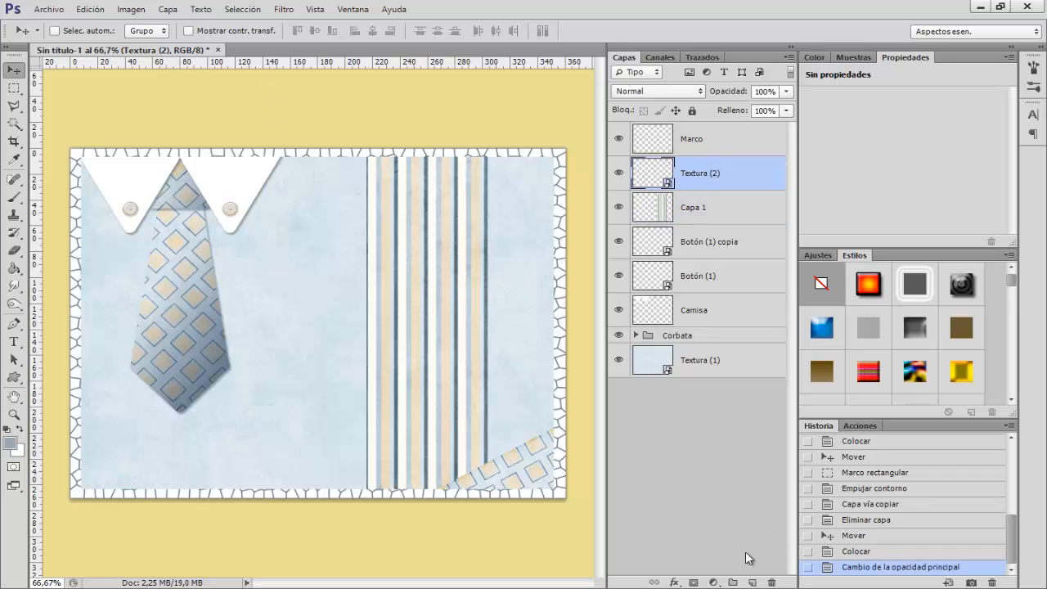
click(752, 582)
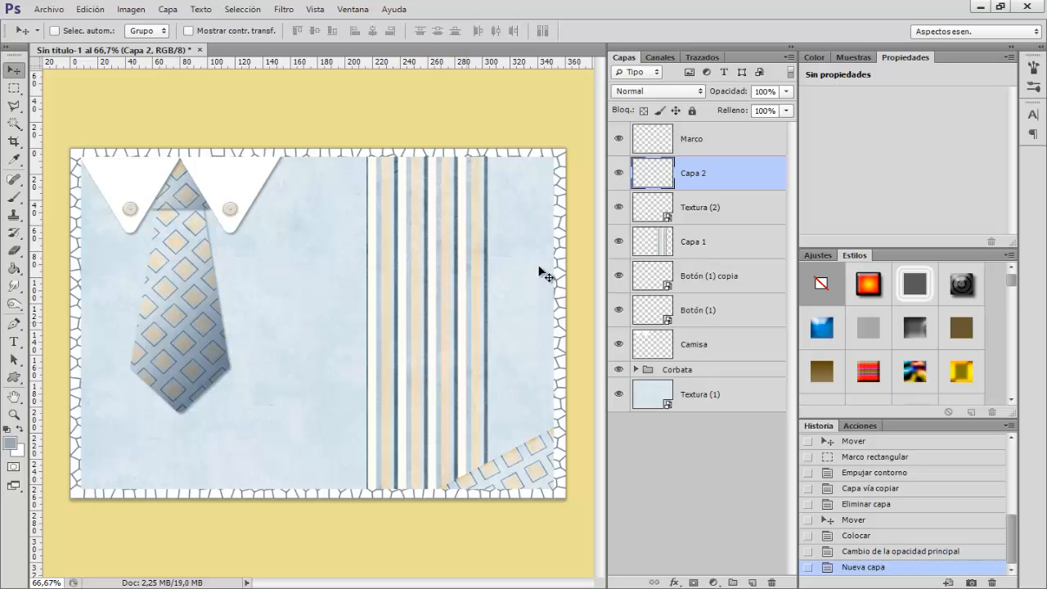
drag(14, 196, 128, 199)
click(124, 197)
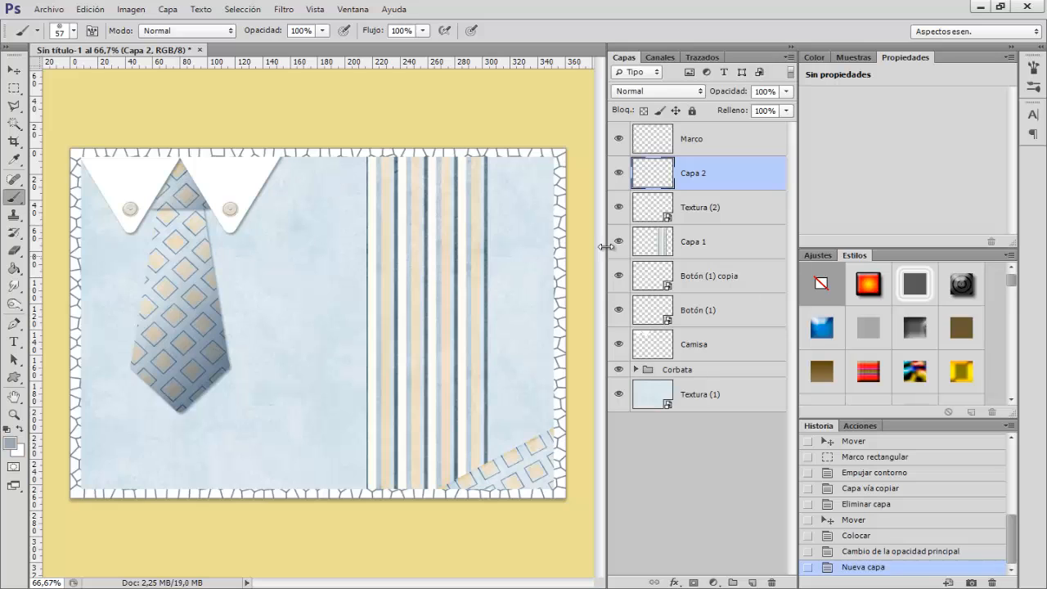
key(alt)
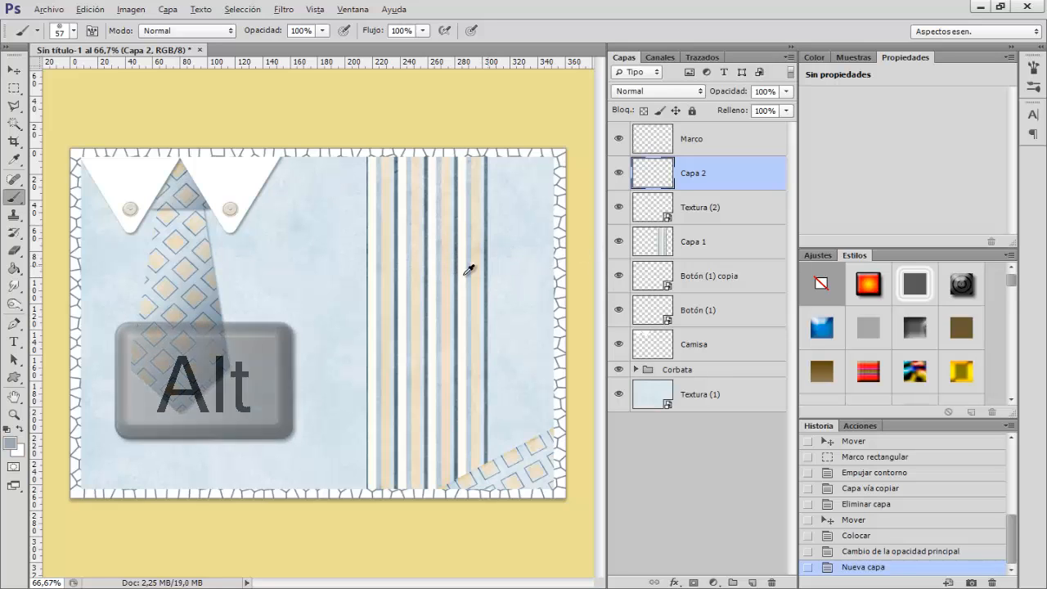
alt+click(462, 270)
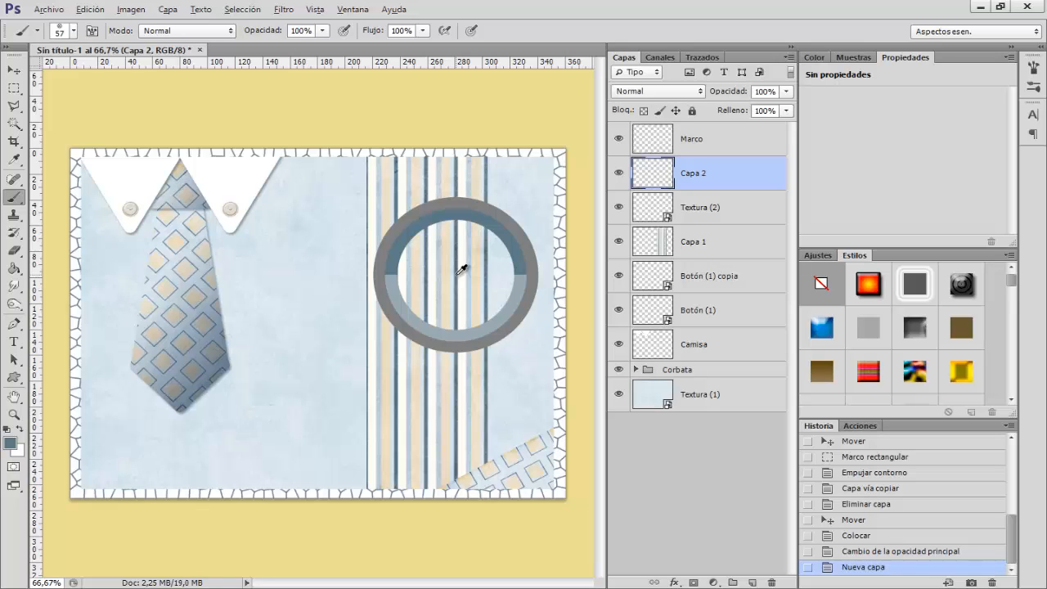
Choose the solid circle as the shape for the Custom Shape tool.
drag(13, 377, 119, 396)
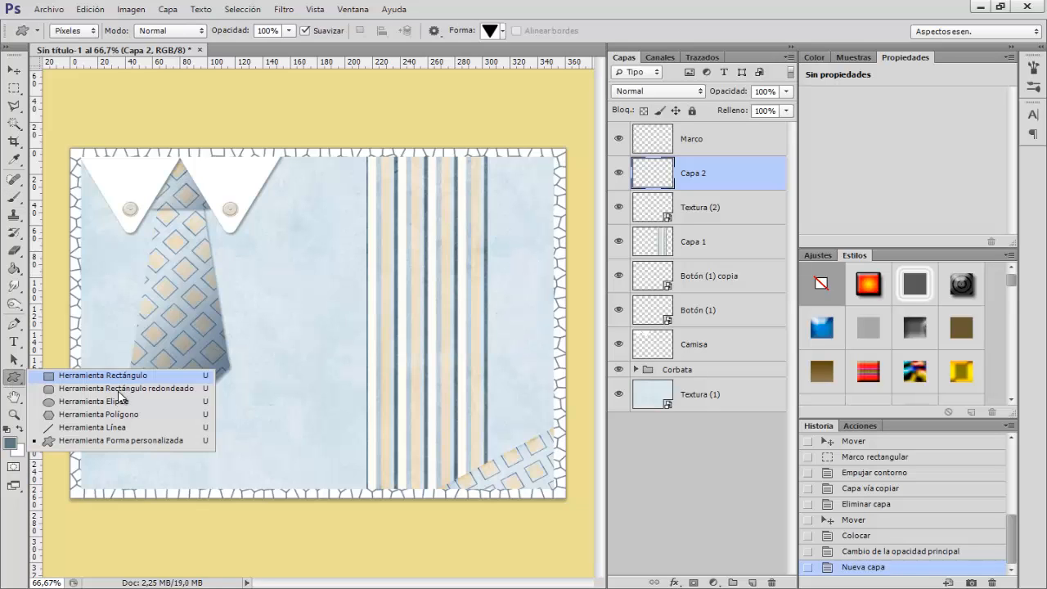
click(113, 440)
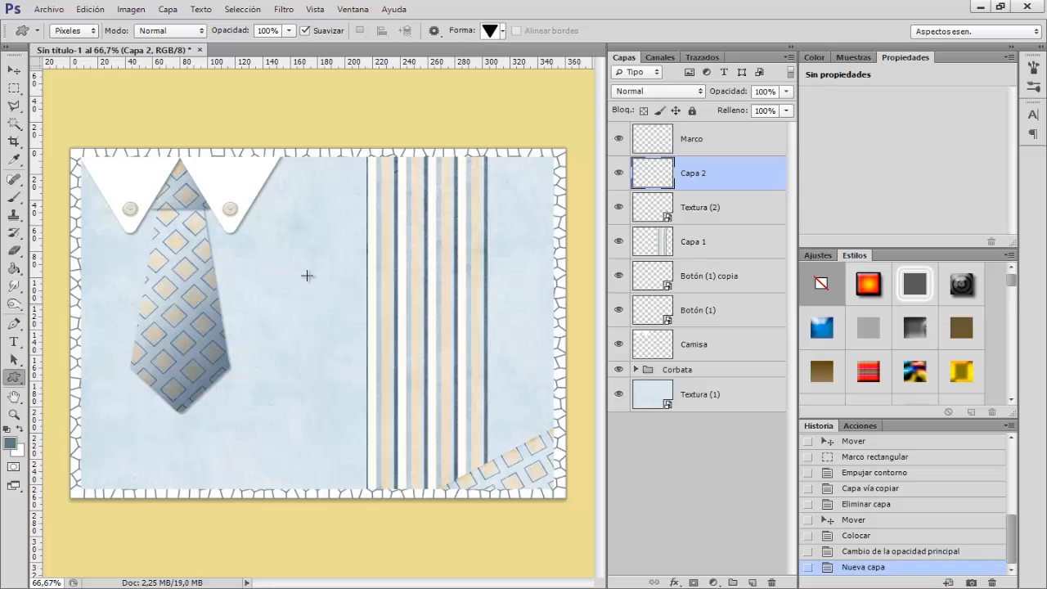
click(503, 34)
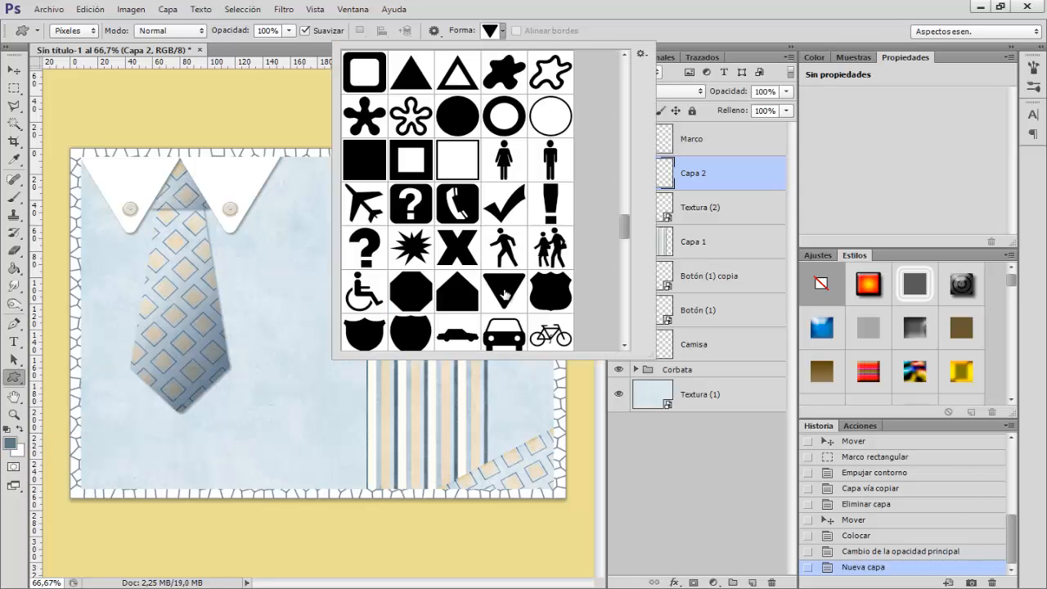
scroll(508, 217, down, 1)
scroll(458, 233, up, 5)
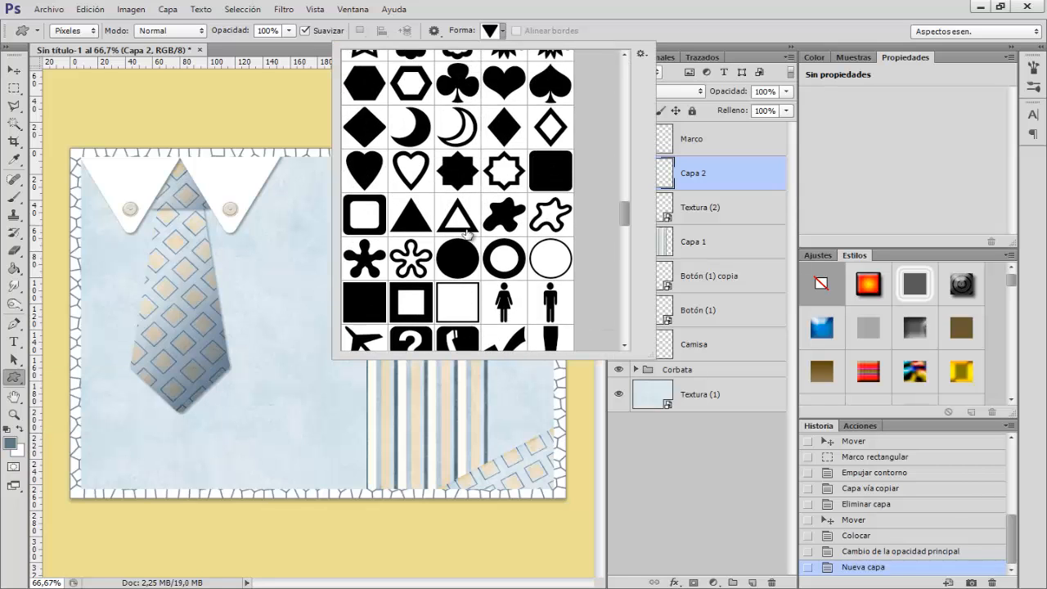
scroll(372, 222, up, 1)
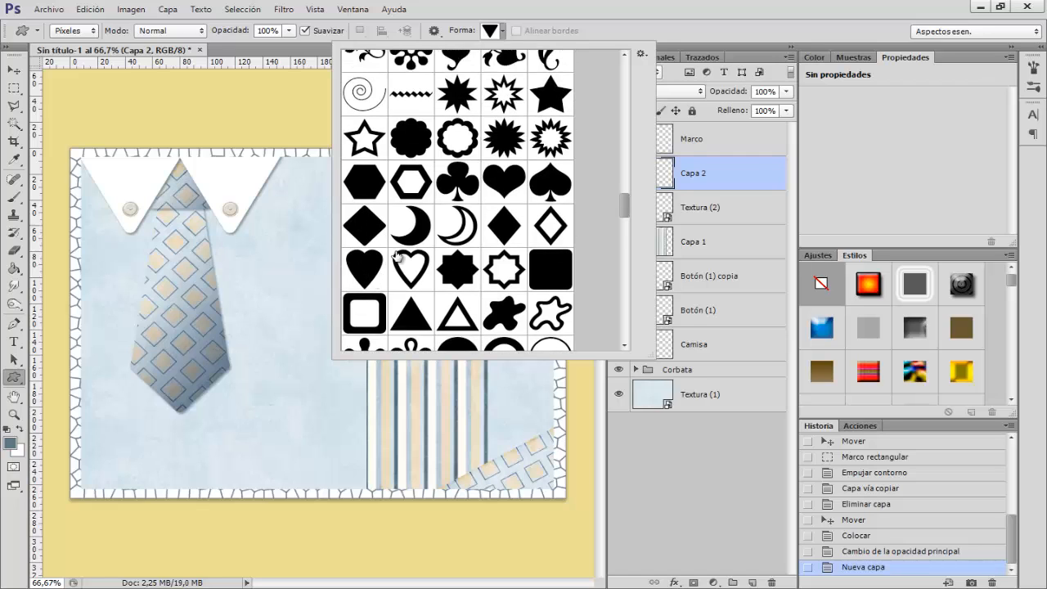
scroll(545, 182, up, 1)
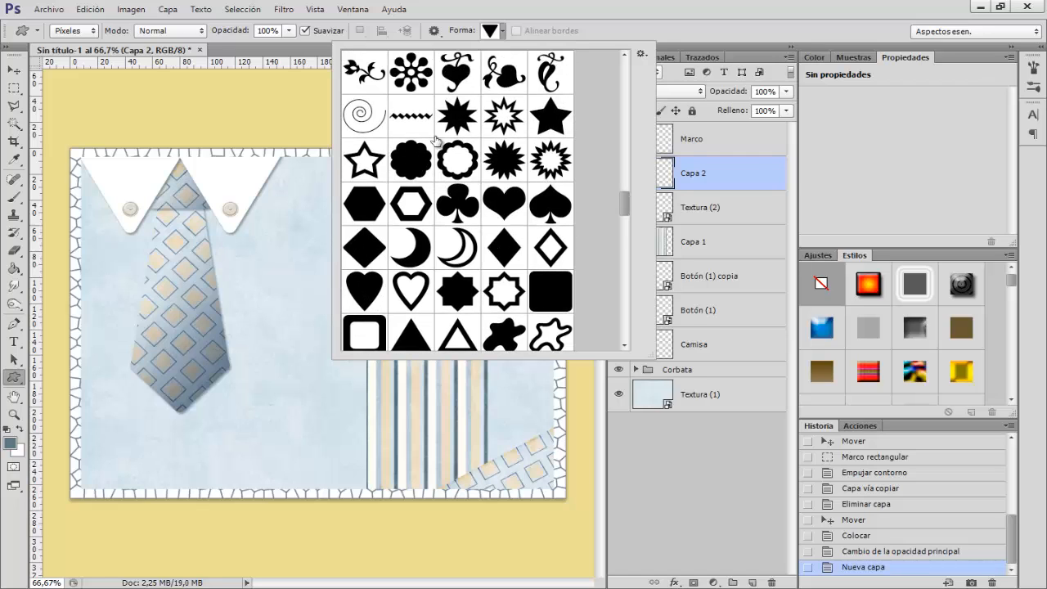
scroll(504, 157, down, 3)
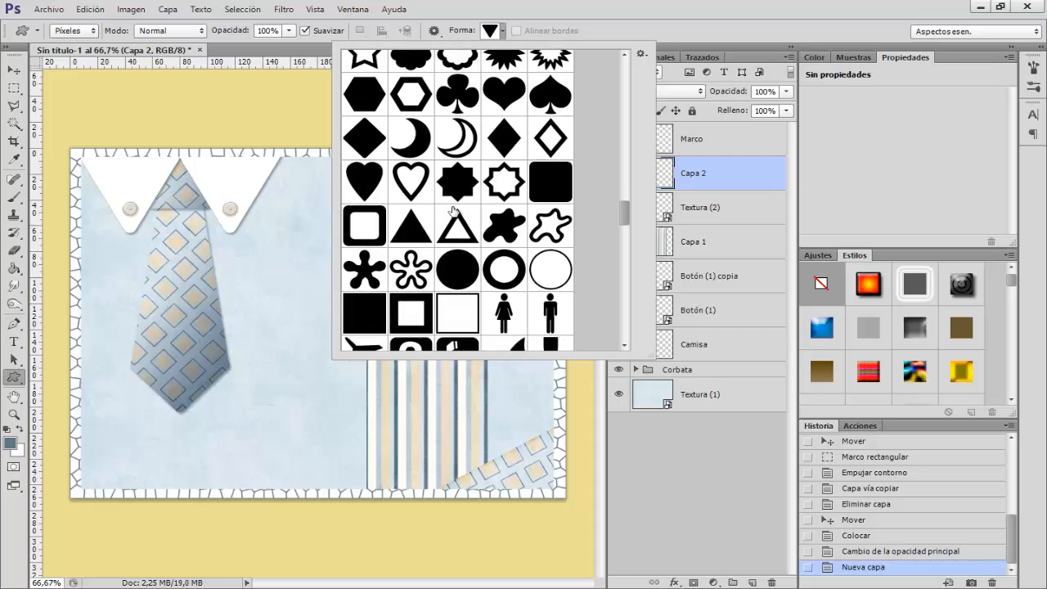
click(459, 278)
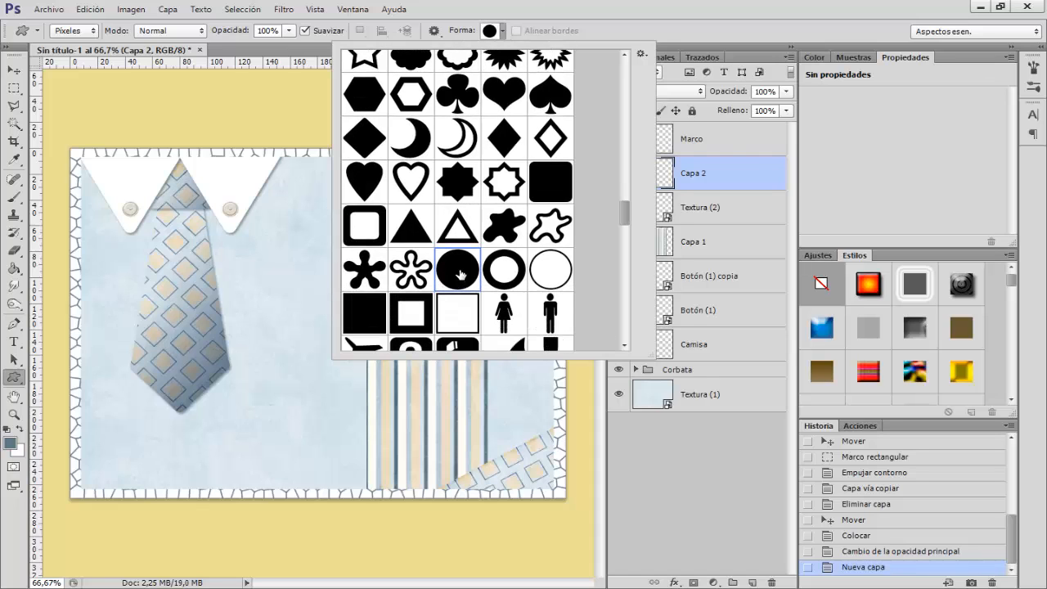
Draw a solid dark blue-grey circle about 145 mm across on Capa 2 and centre it over the striped strip.
click(712, 174)
click(619, 174)
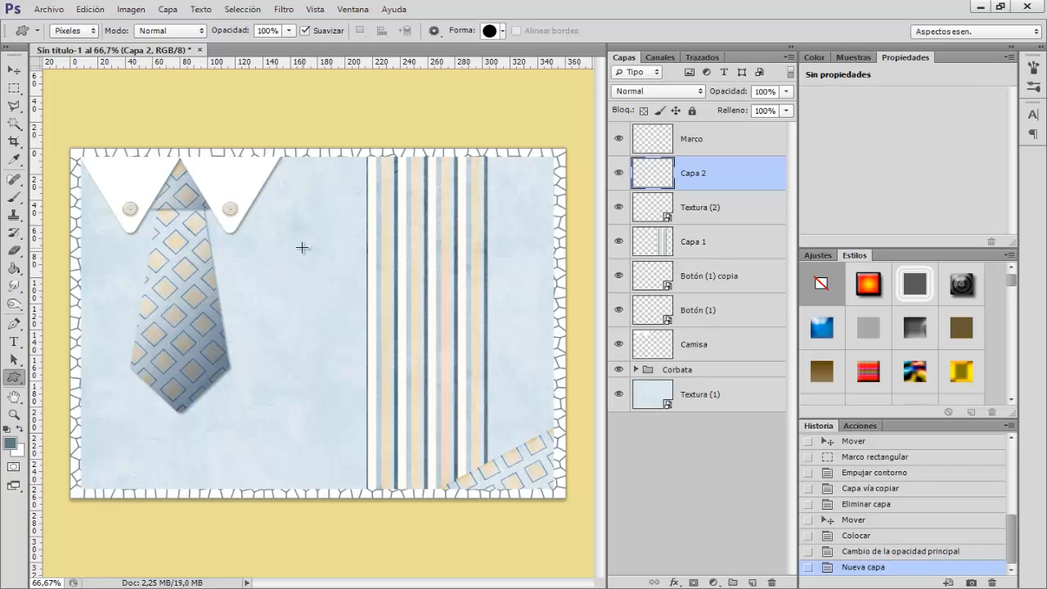
drag(297, 233, 465, 438)
drag(466, 439, 496, 495)
click(13, 69)
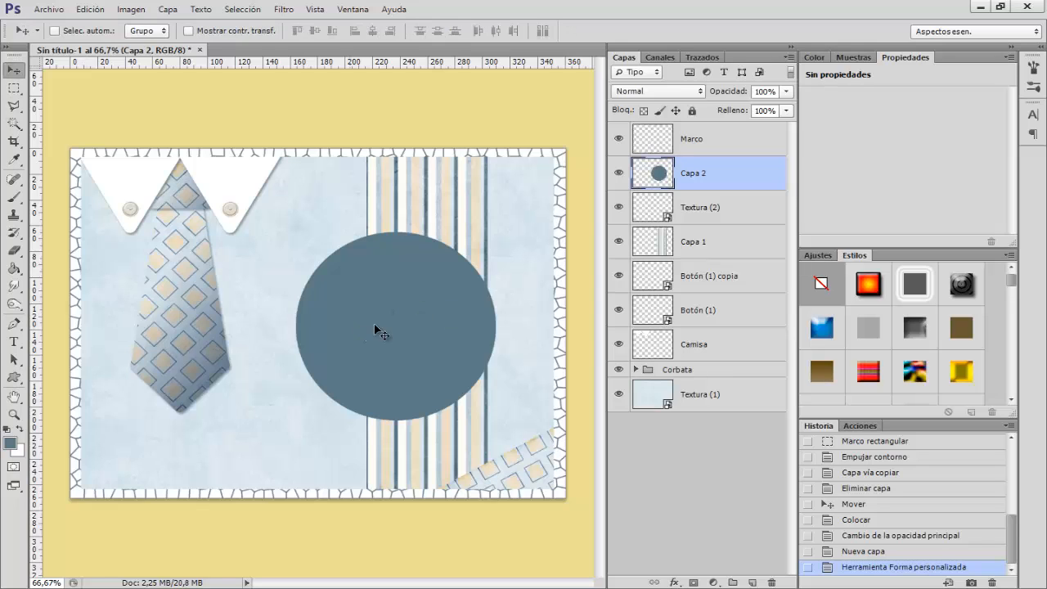
drag(419, 326, 445, 304)
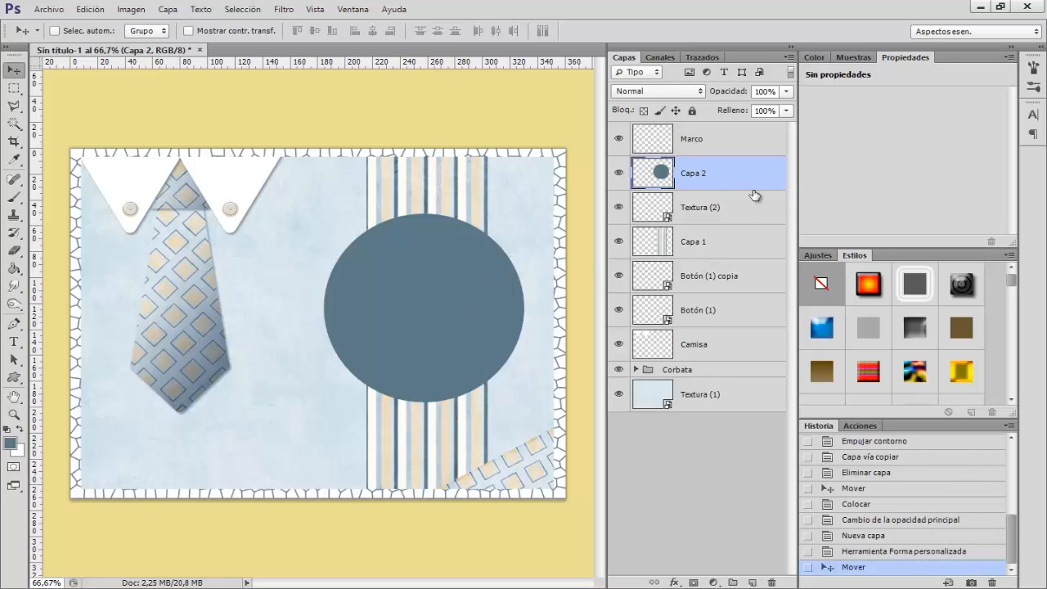
Duplicate the circle's layer and lighten the copy with Hue/Saturation at a lightness of +22.
key(ctrl+j)
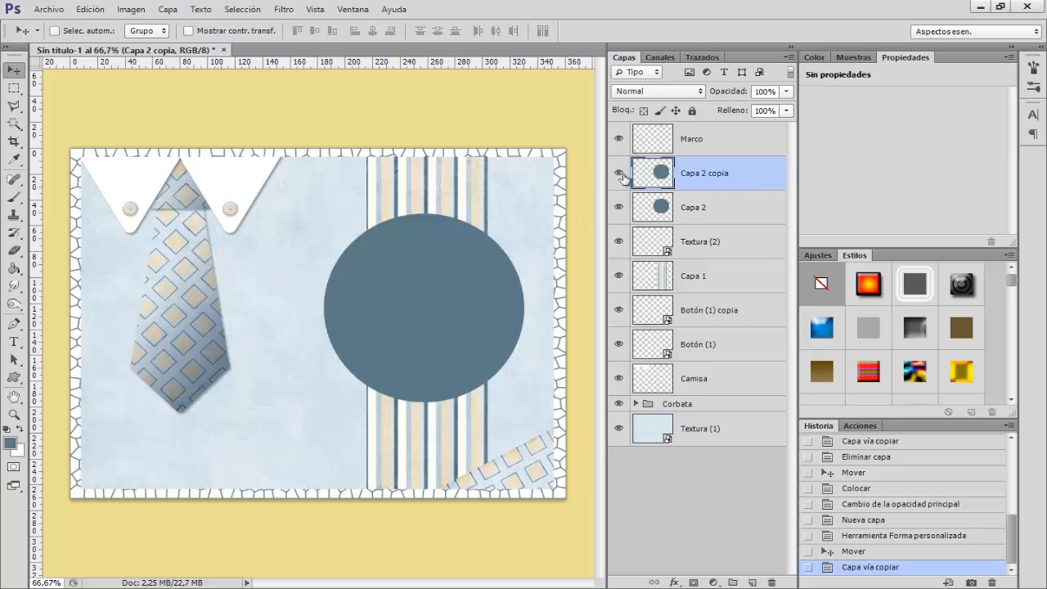
key(ctrl+u)
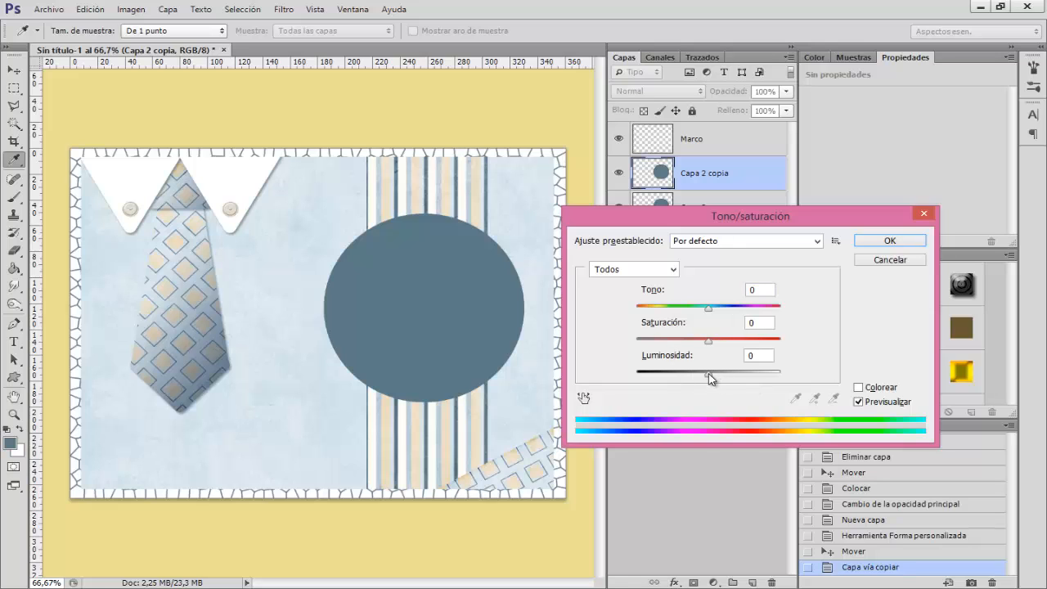
drag(709, 378, 724, 377)
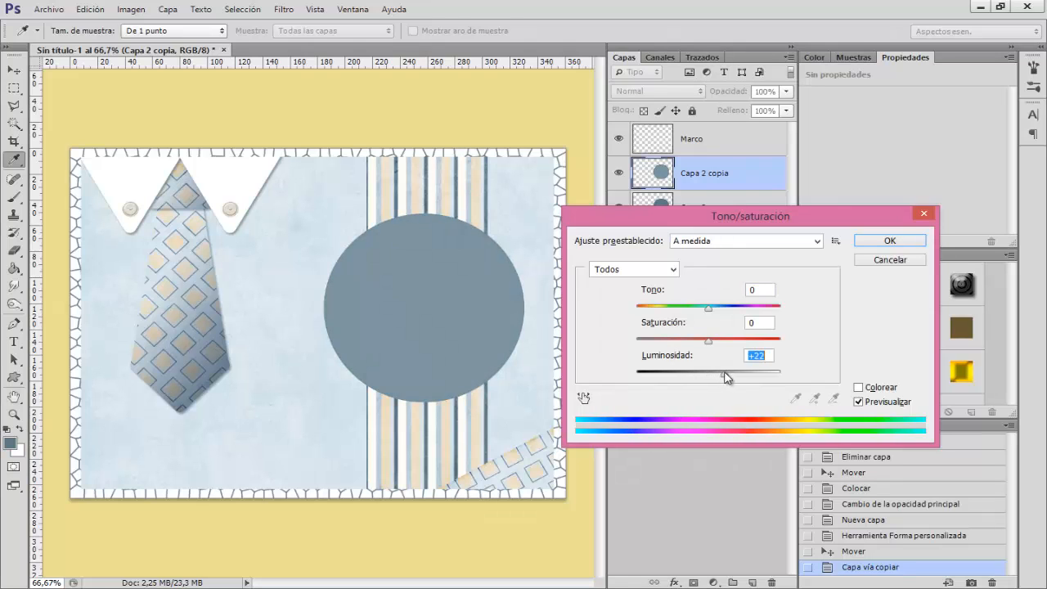
click(887, 243)
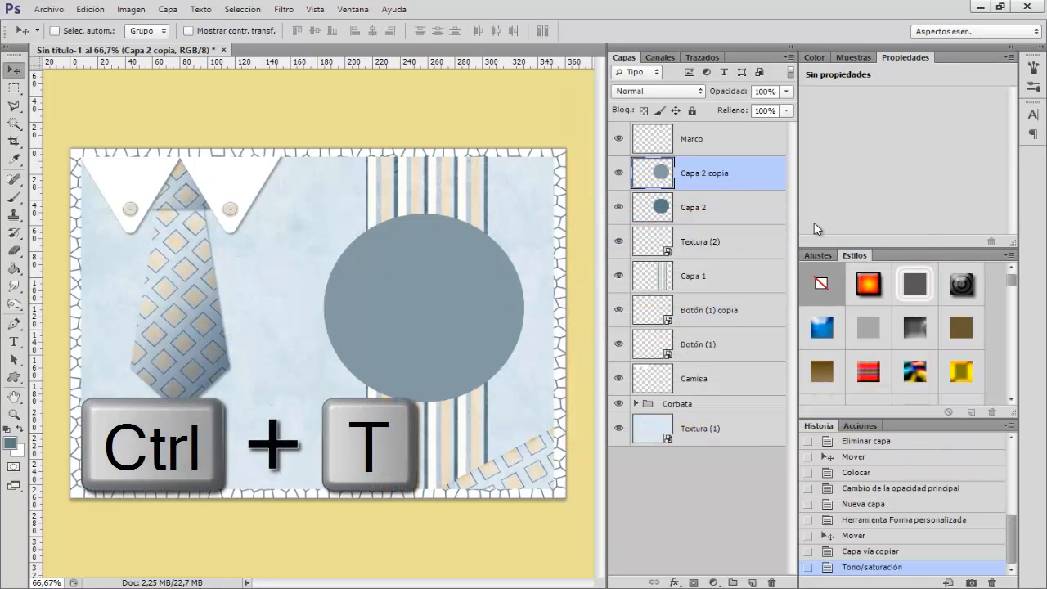
Scale the lighter circle proportionally about its centre to 87.65%, leaving a dark ring around it, and check it by toggling its visibility.
key(ctrl+t)
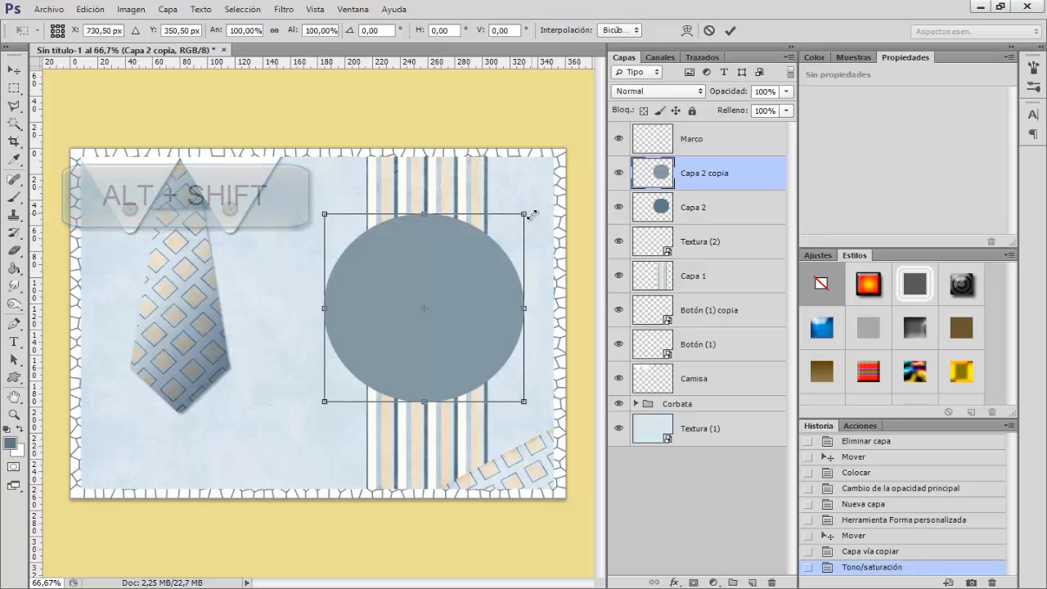
drag(529, 214, 522, 225)
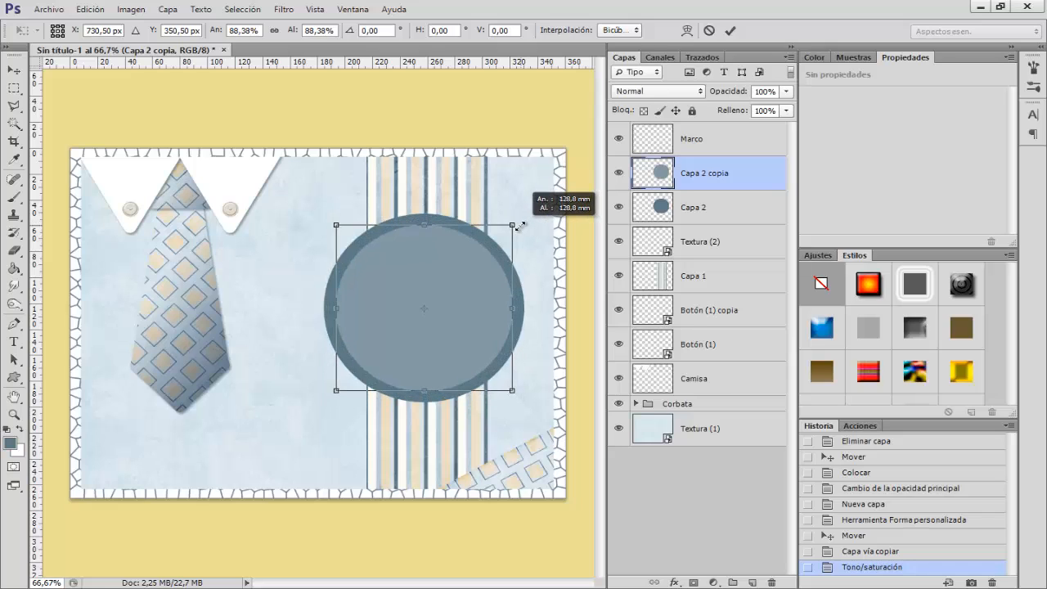
drag(520, 226, 519, 227)
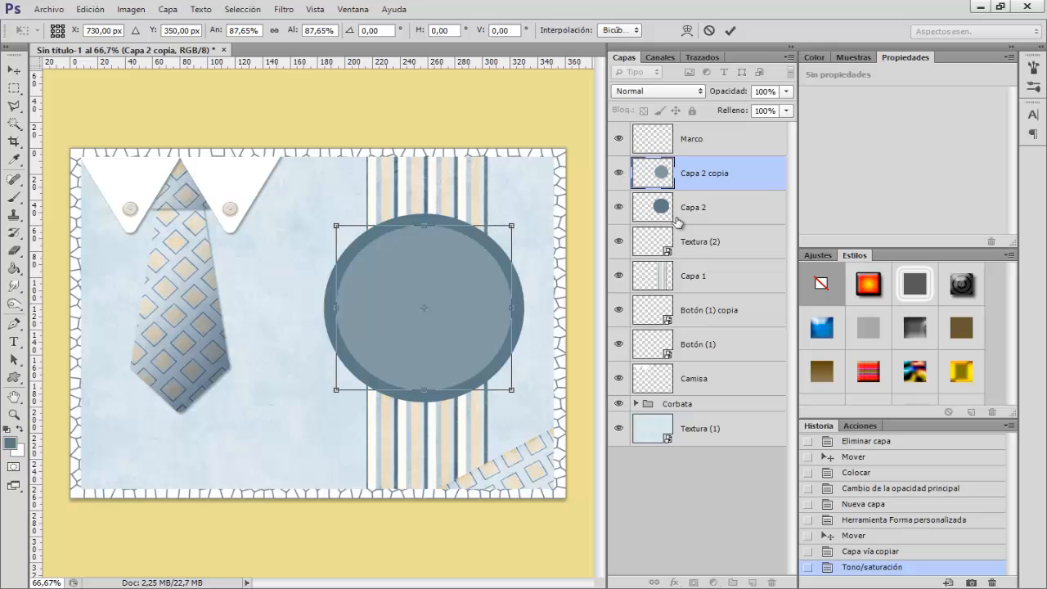
key(Return)
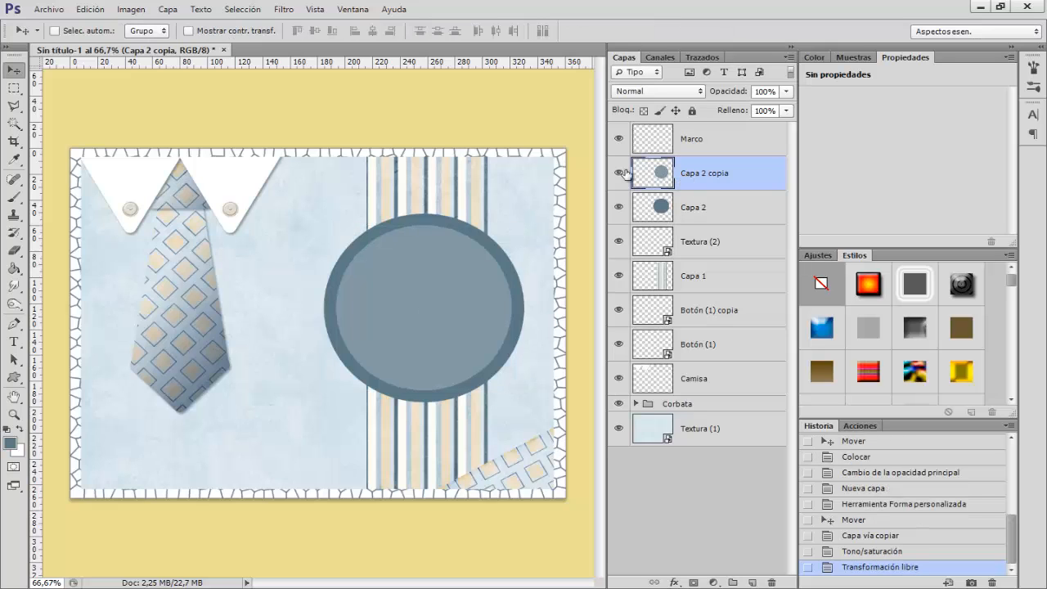
click(618, 174)
click(619, 173)
Rename the lighter circle's layer as FOTO and give it a drop shadow with the default settings.
double_click(694, 172)
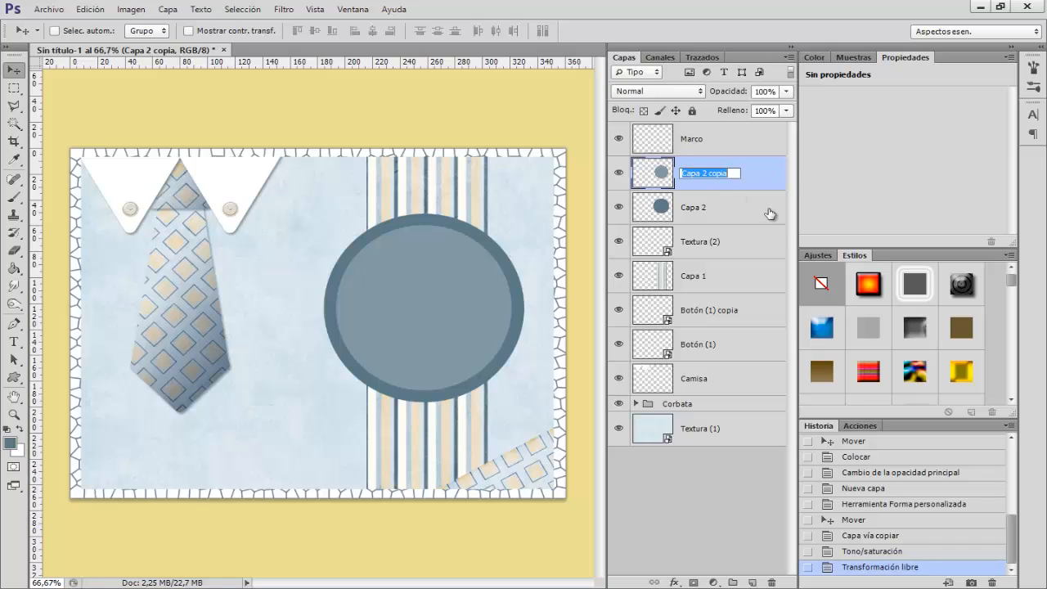
text(FOTO)
key(Return)
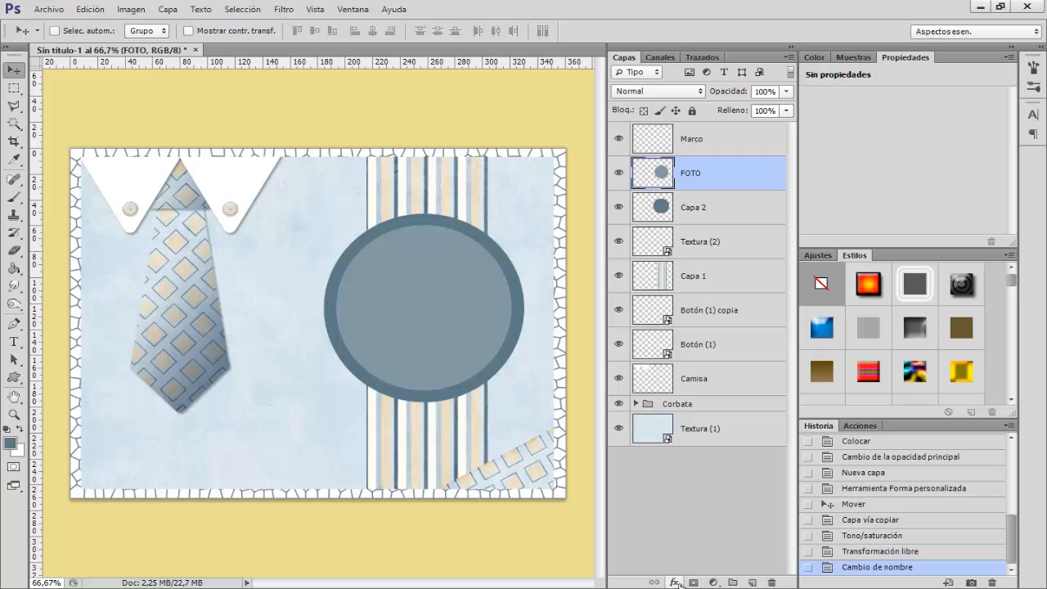
click(675, 582)
click(720, 573)
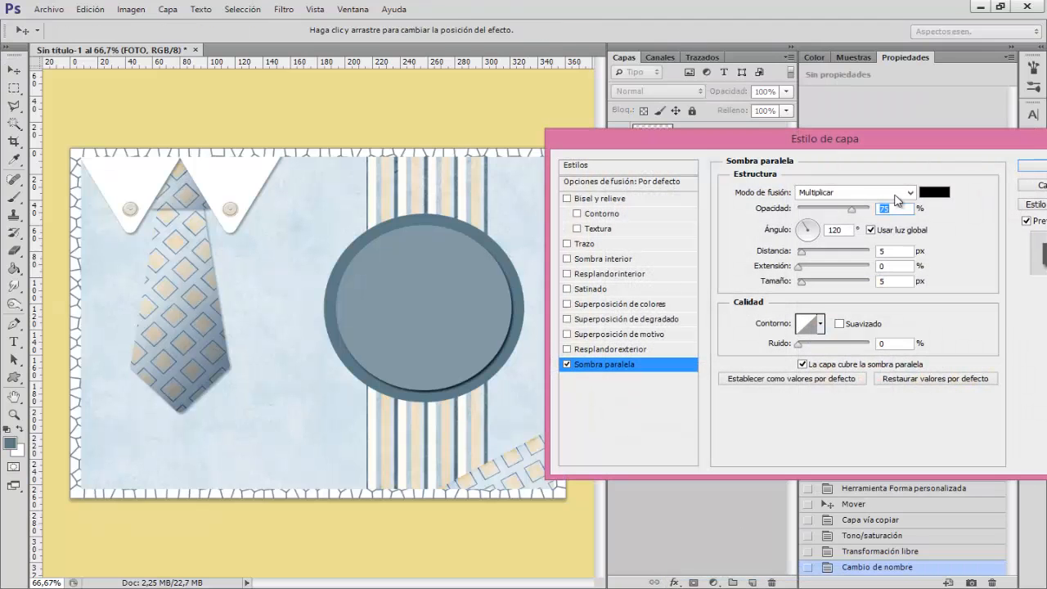
click(1040, 168)
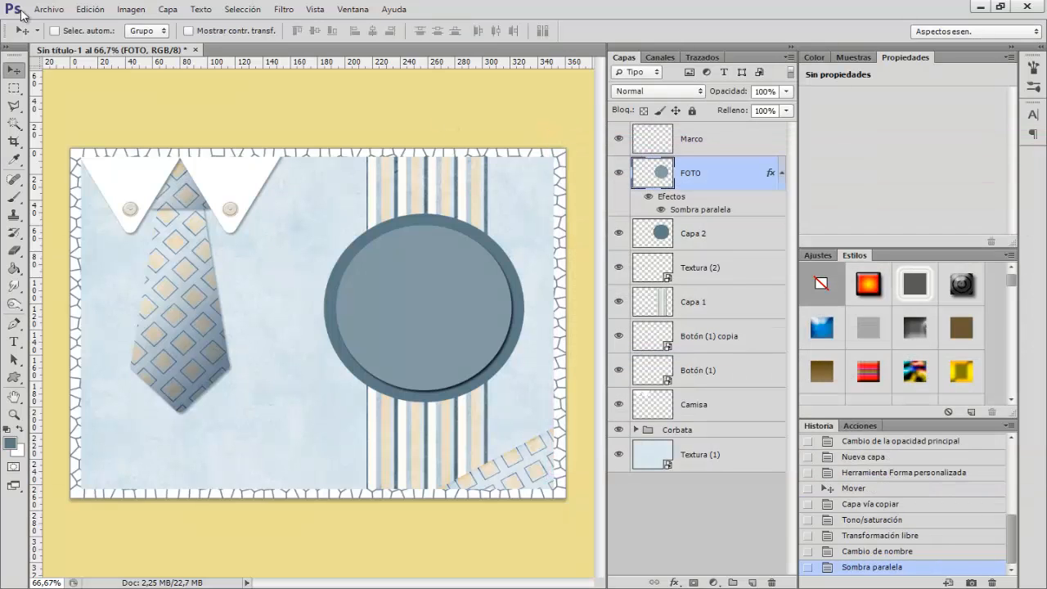
Place Padre1.jpg above the FOTO layer, enlarged to about 120% and positioned over the circle.
click(49, 9)
click(77, 233)
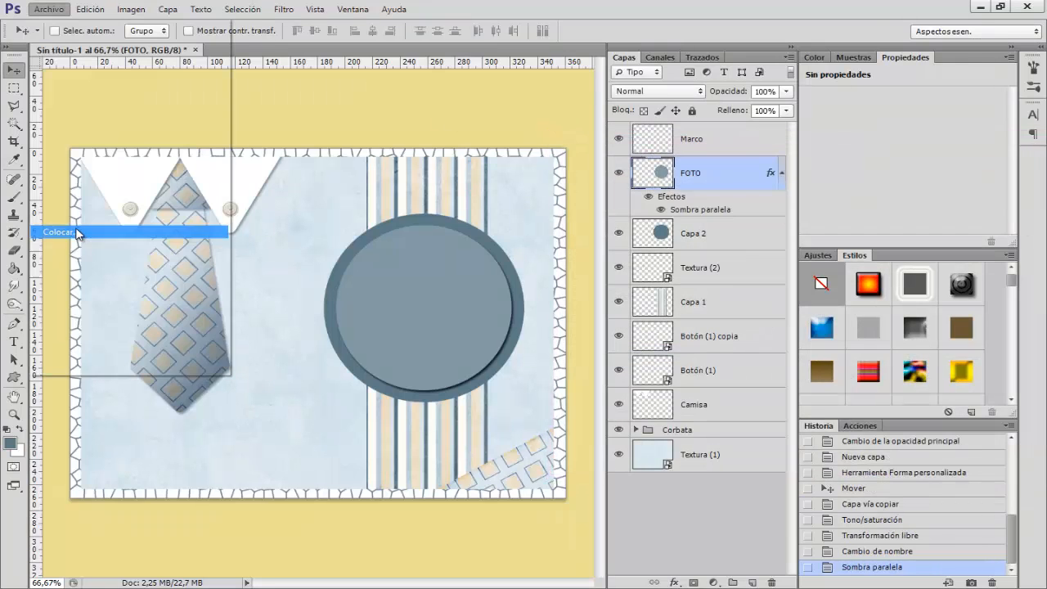
click(659, 304)
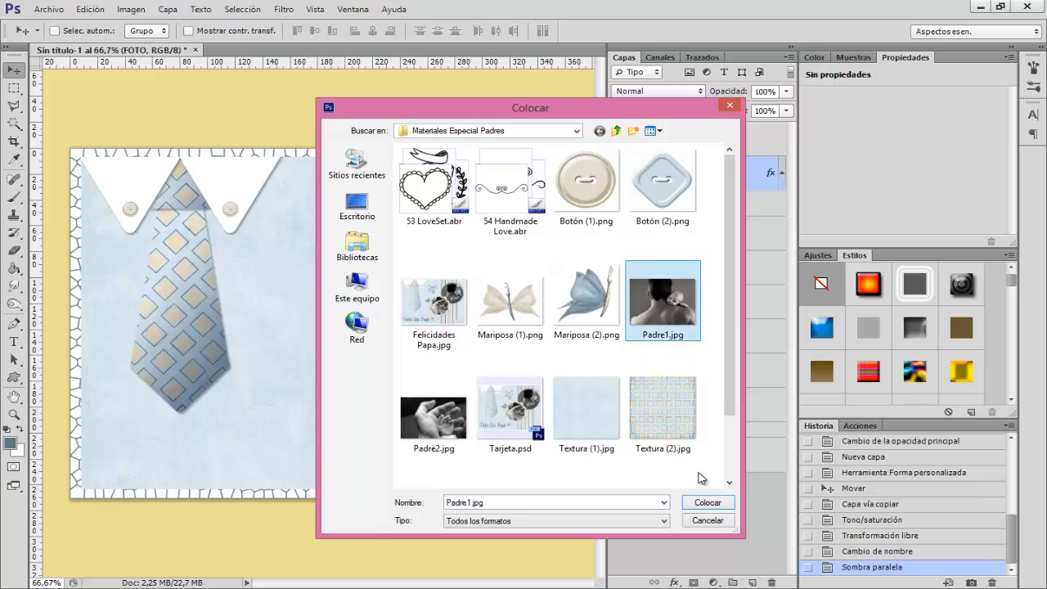
click(707, 503)
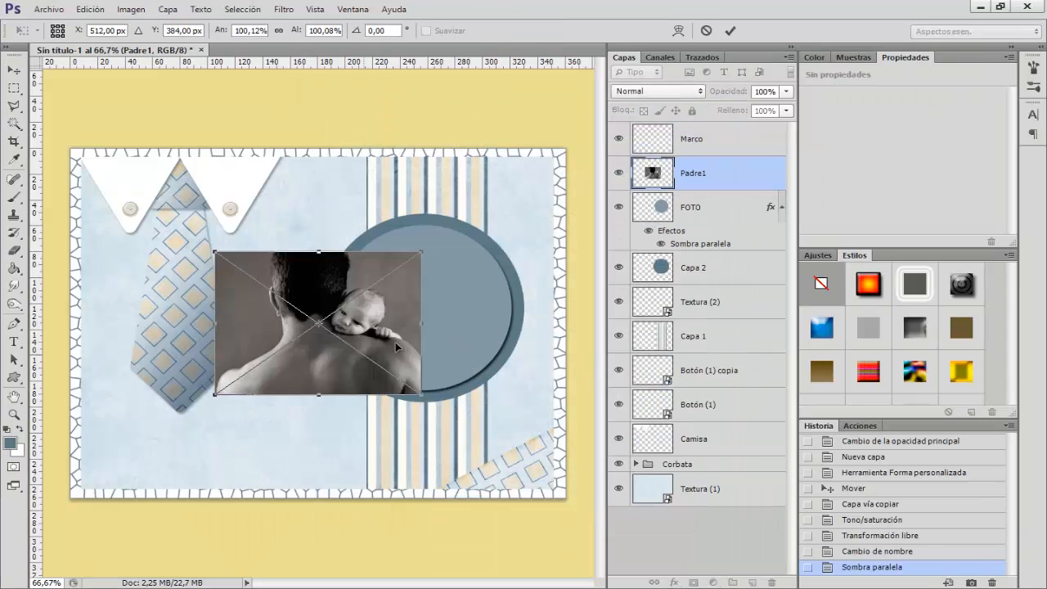
drag(400, 389, 537, 378)
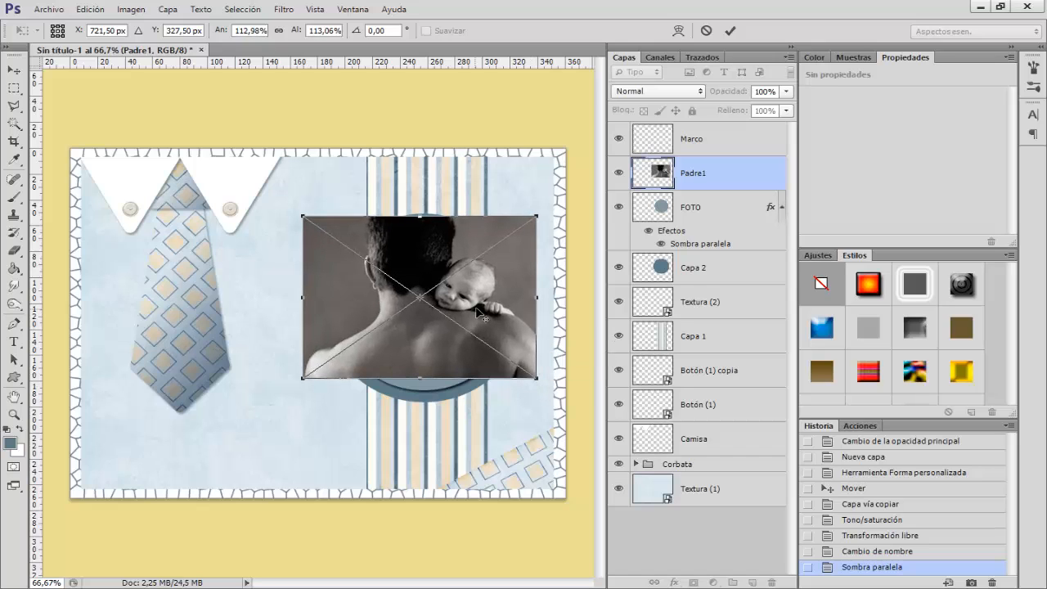
drag(477, 311, 478, 324)
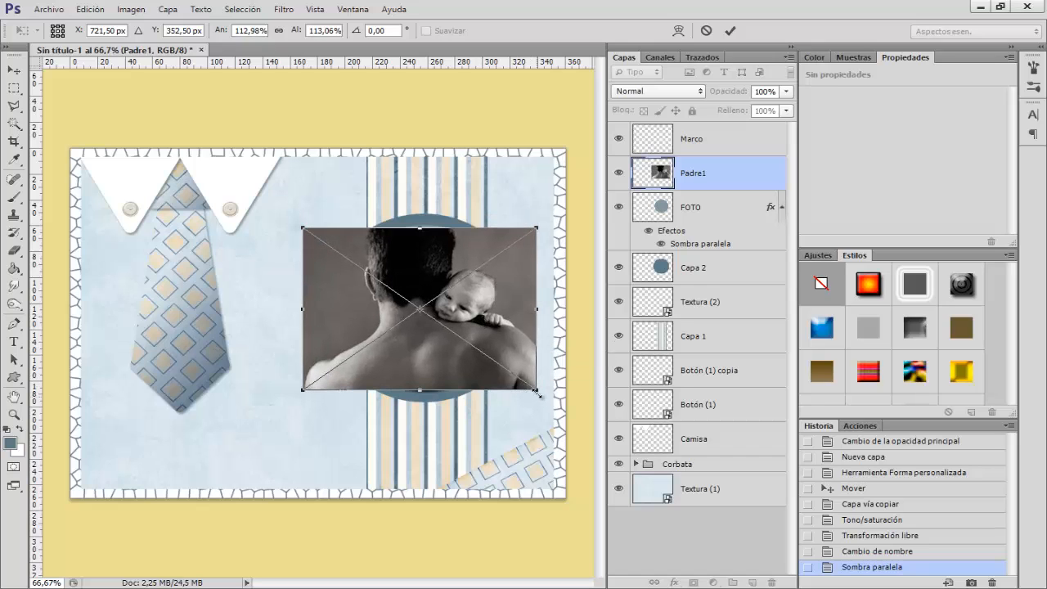
drag(537, 392, 544, 395)
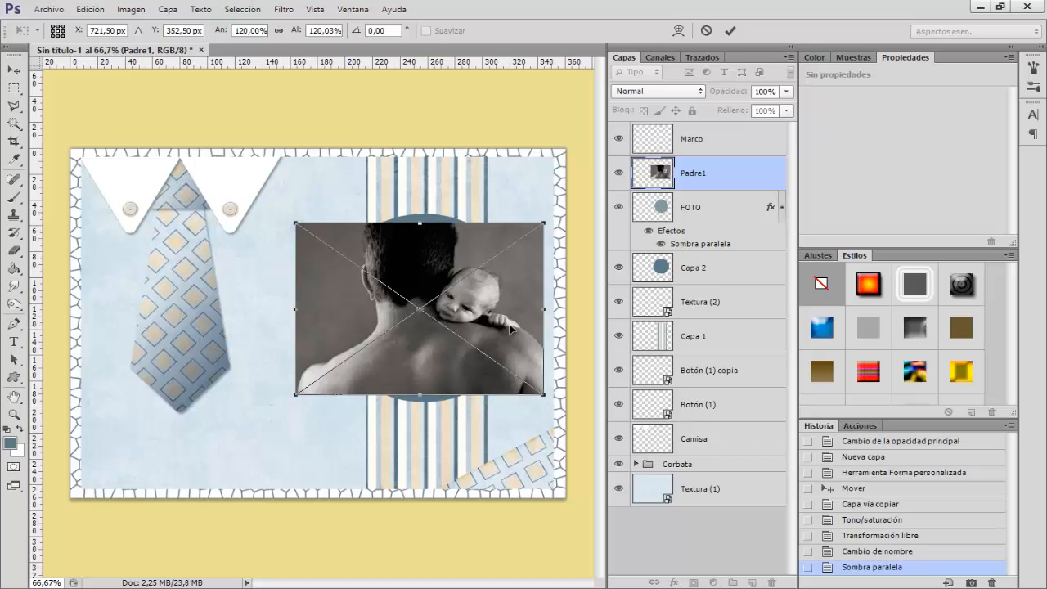
key(Return)
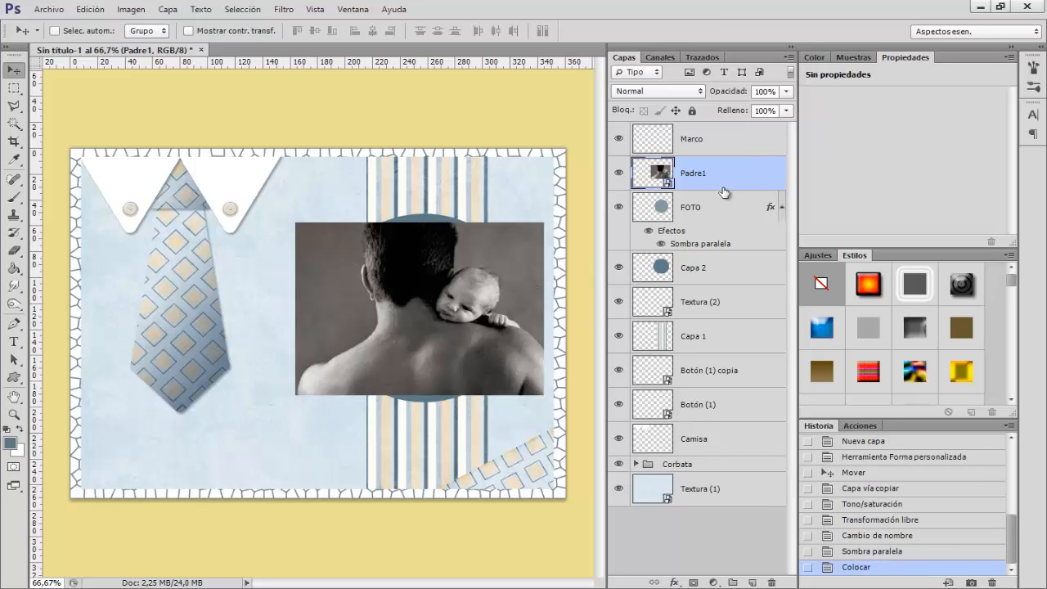
Clip the Padre1 photo to the FOTO circle and shift it slightly to the right.
key(alt)
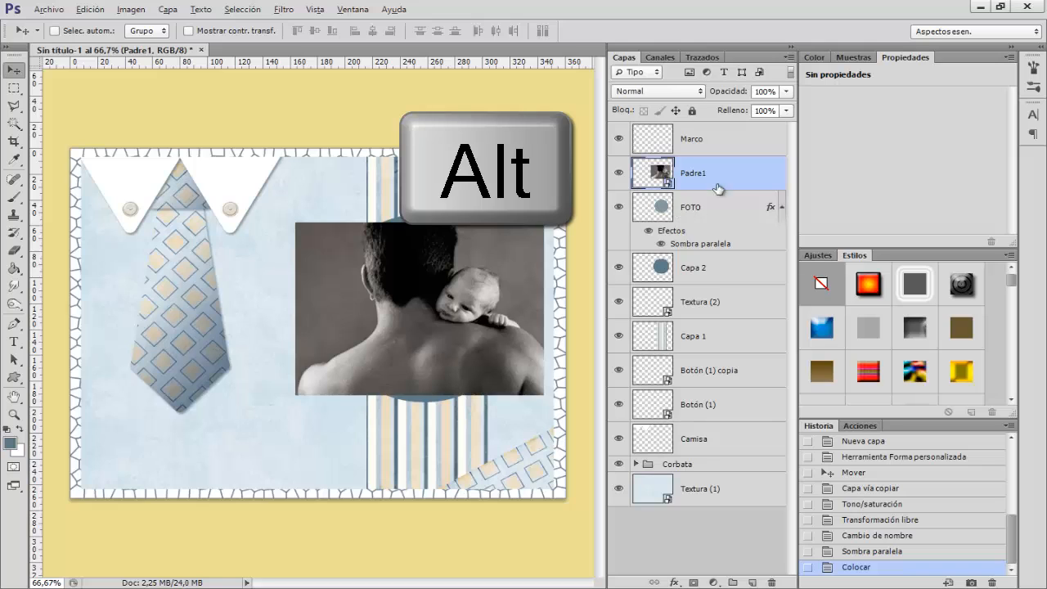
alt+click(724, 189)
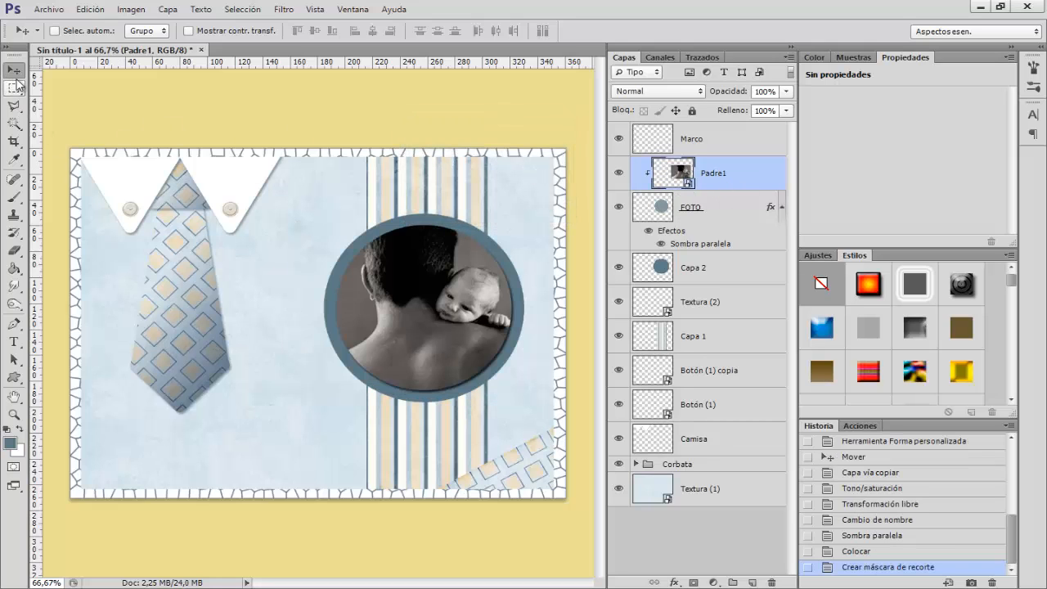
mouse_move(450, 294)
mouse_down()
mouse_move(455, 304)
mouse_move(419, 286)
mouse_move(465, 300)
mouse_move(450, 282)
mouse_move(450, 296)
mouse_move(463, 295)
mouse_up()
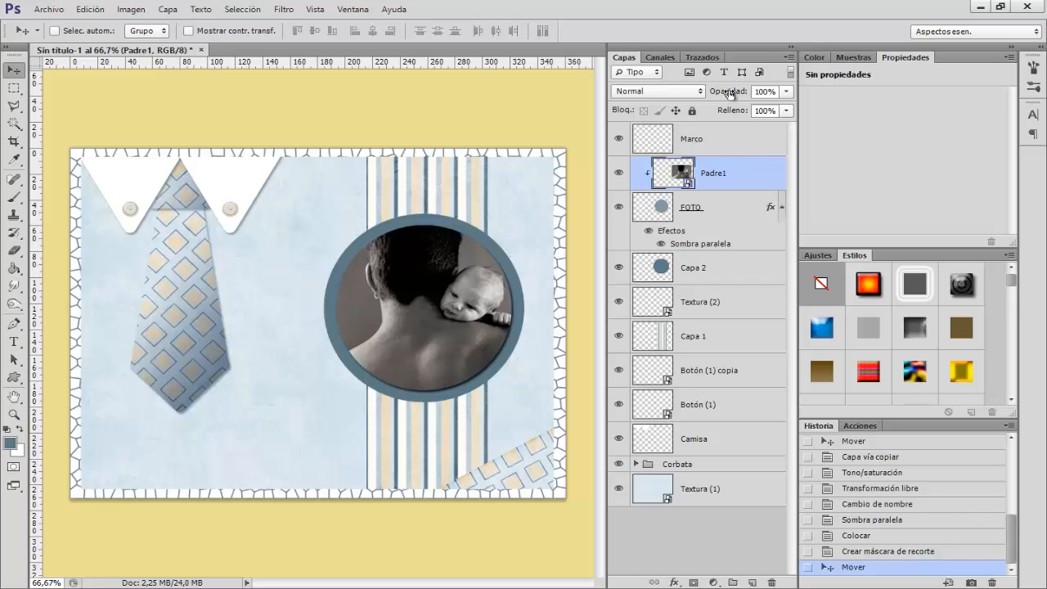
Lower the Padre1 photo's opacity to 69%, then select the dark circle's layer and check it by toggling its visibility.
drag(730, 94, 708, 94)
click(694, 277)
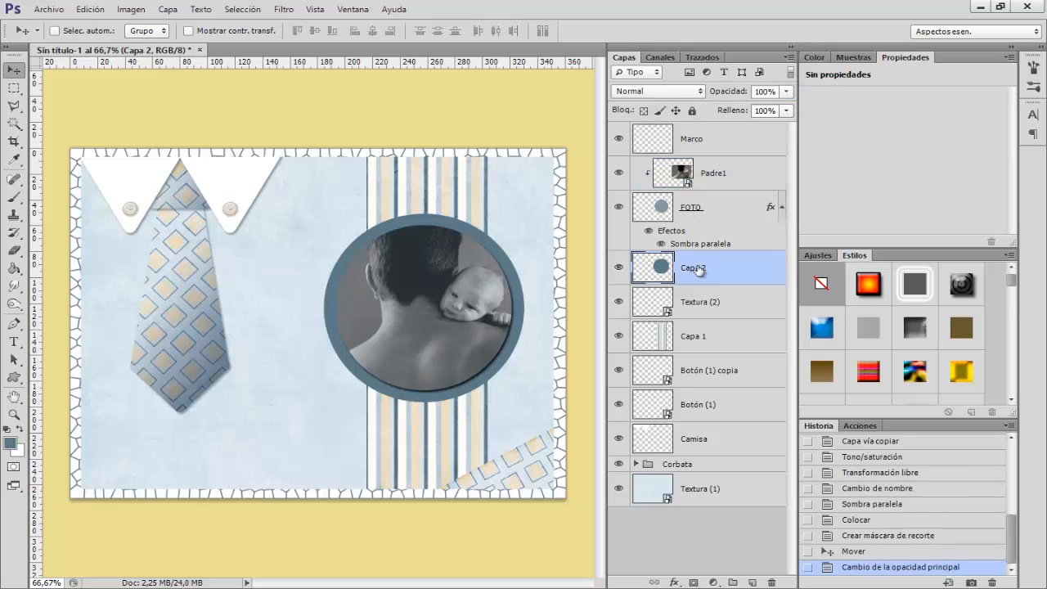
click(620, 269)
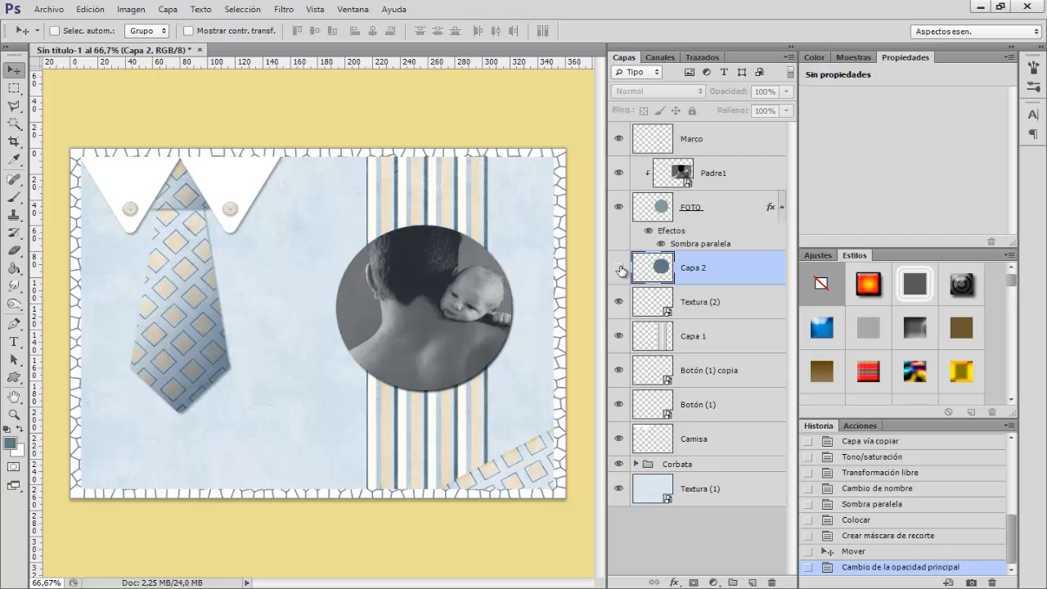
click(619, 268)
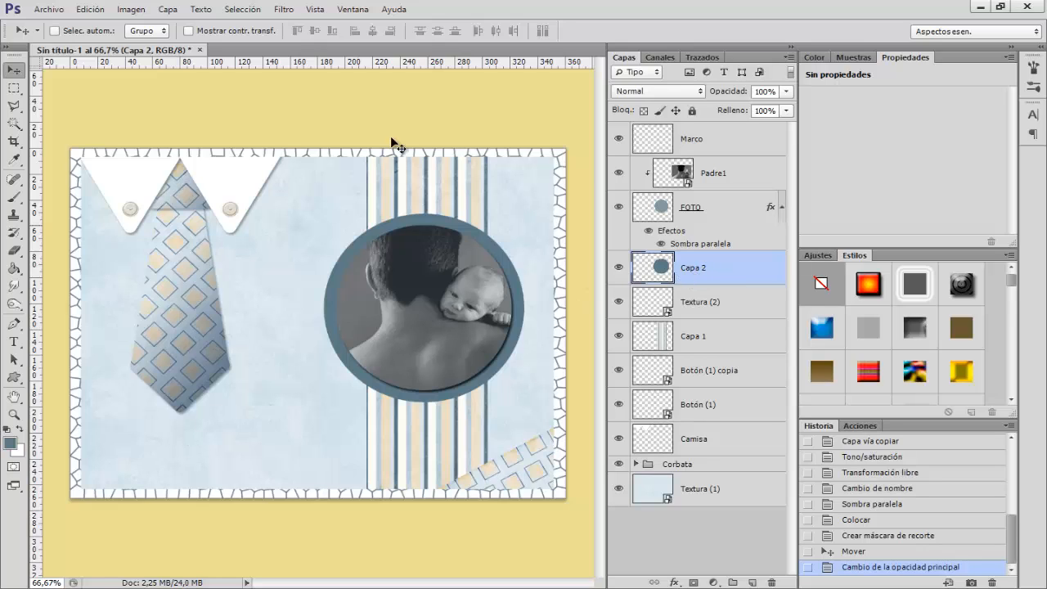
Apply the Rizo distortion filter to the dark circle with amount 500% and size Pequeño, and compare it with the previous history state.
click(286, 11)
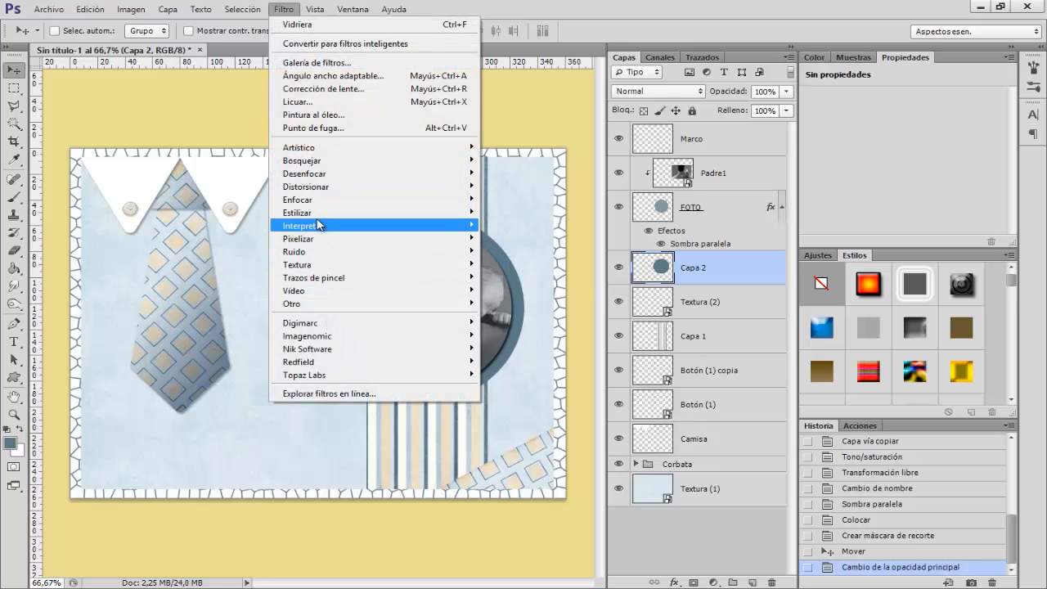
mouse_move(312, 248)
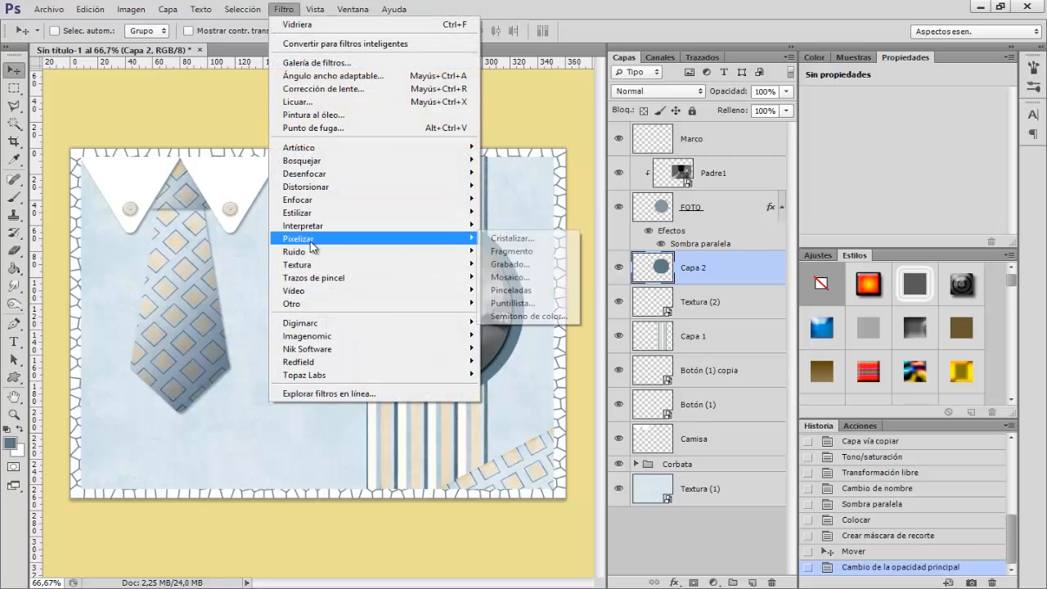
mouse_move(315, 191)
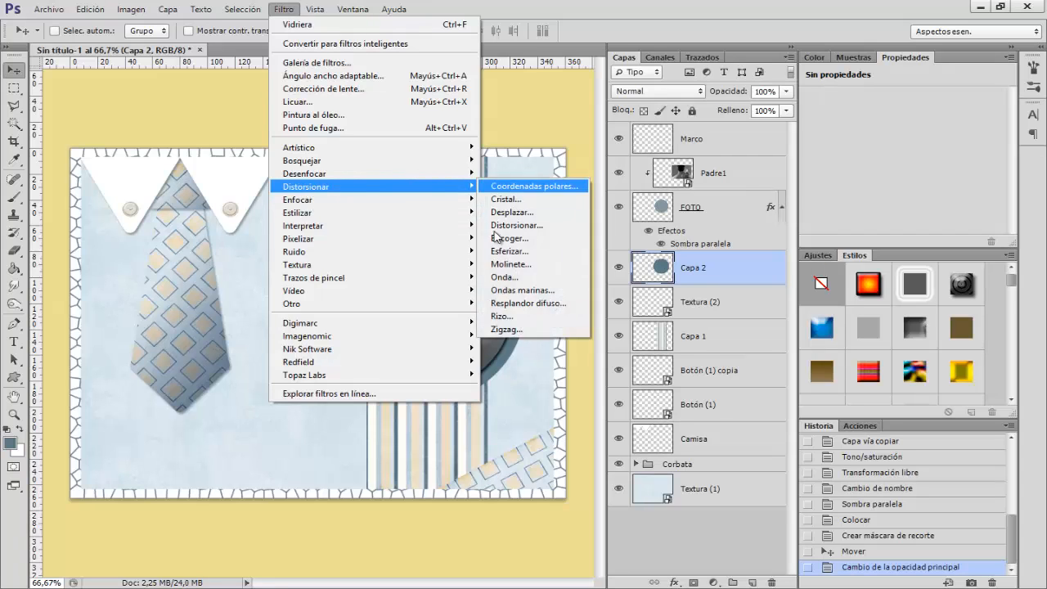
click(509, 317)
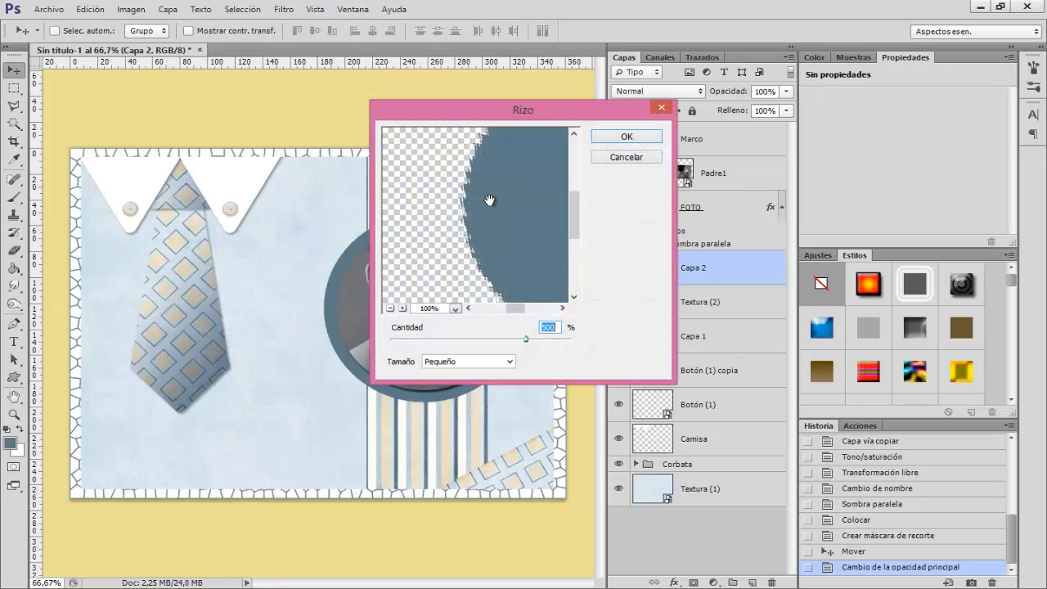
drag(515, 185, 491, 205)
click(473, 364)
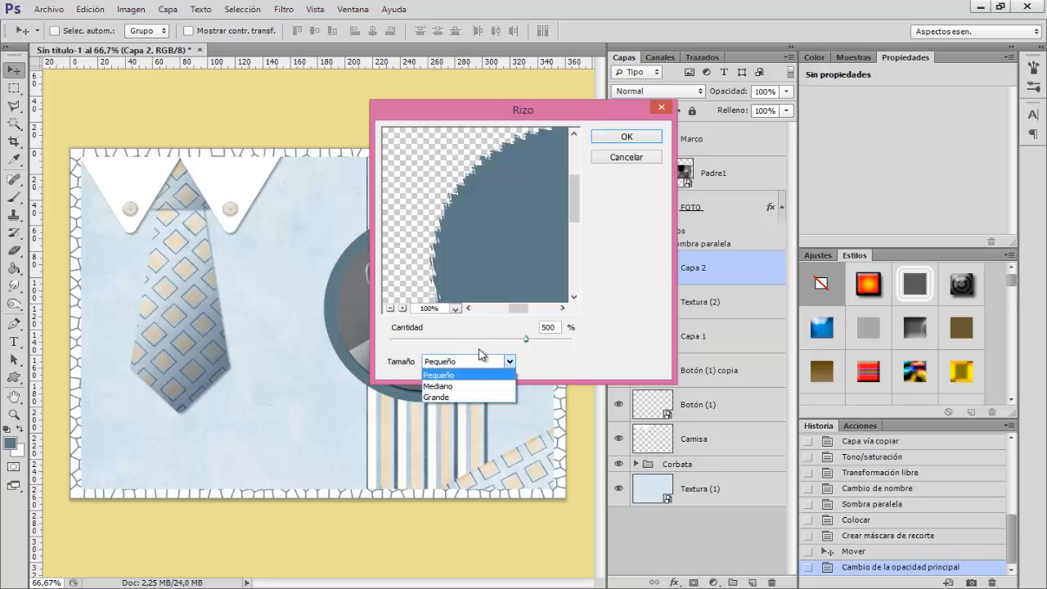
click(547, 358)
drag(525, 342, 550, 343)
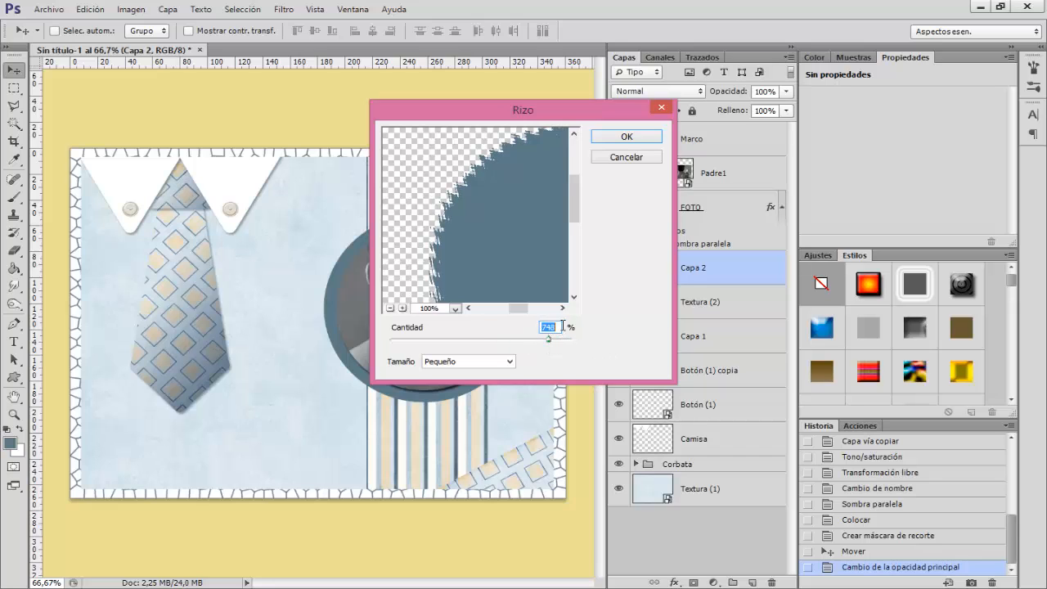
text(500)
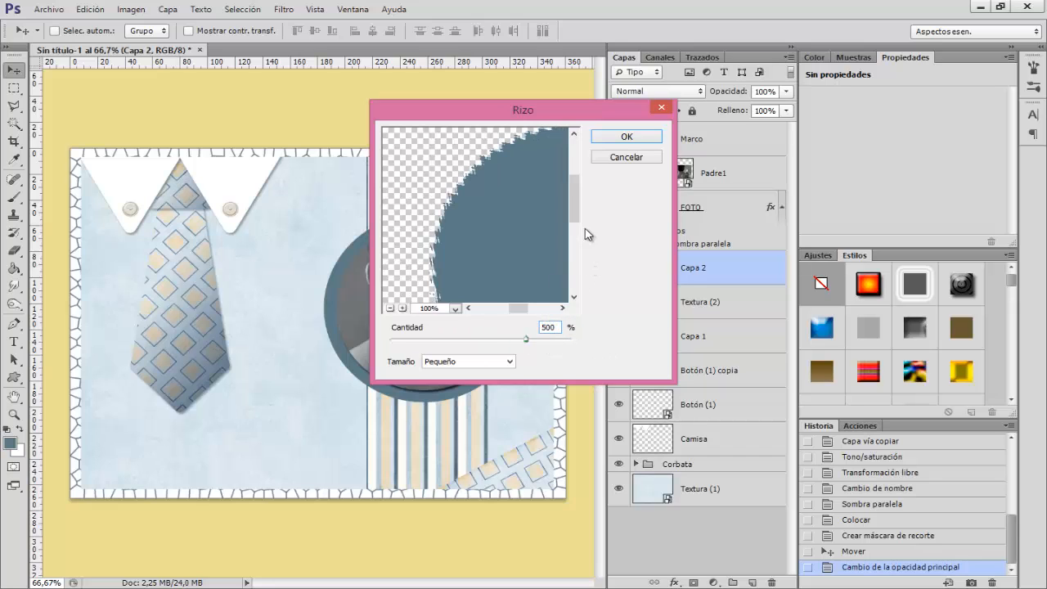
click(626, 138)
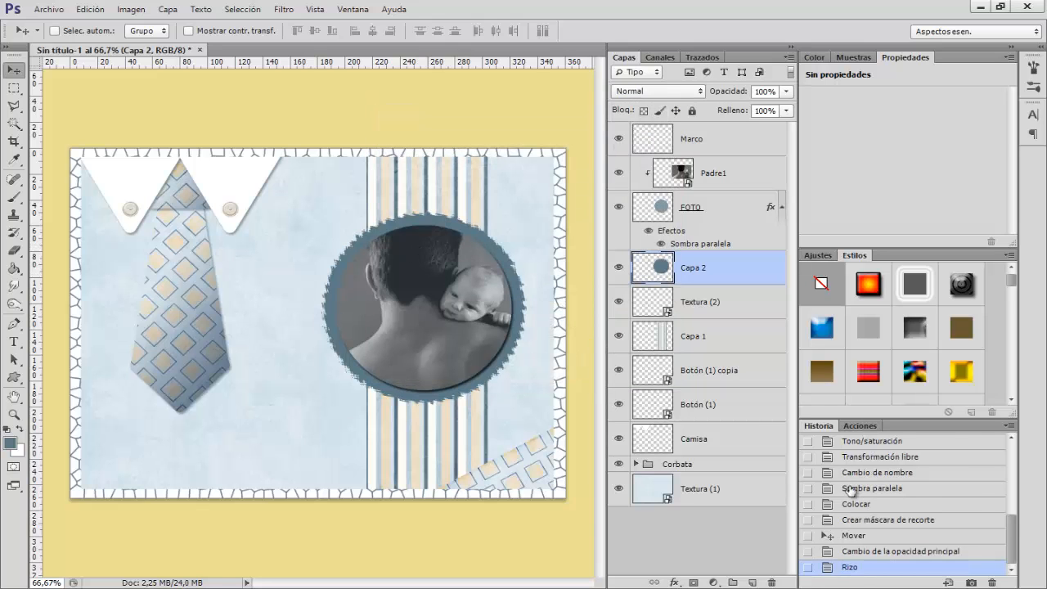
click(859, 552)
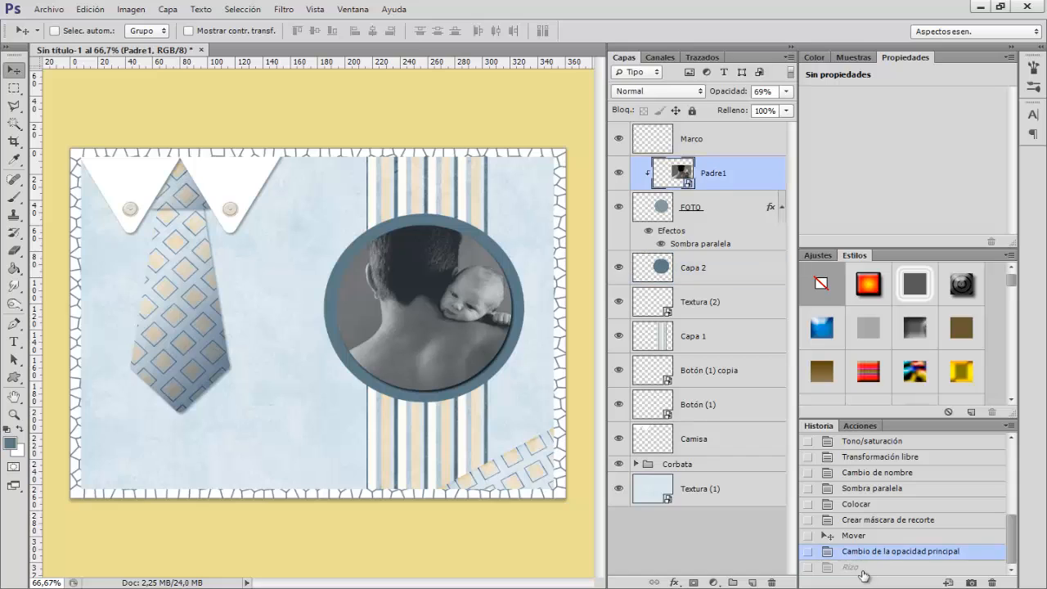
click(861, 568)
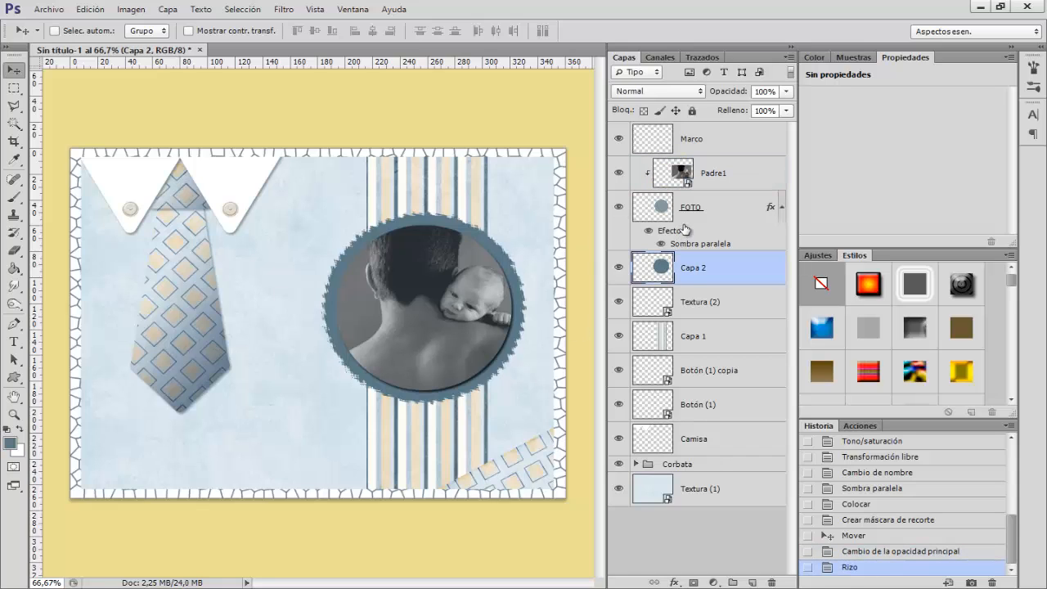
Add the text "Felicidades Papá" above the Marco layer and position it in the card's lower-left area beneath the tie.
click(702, 144)
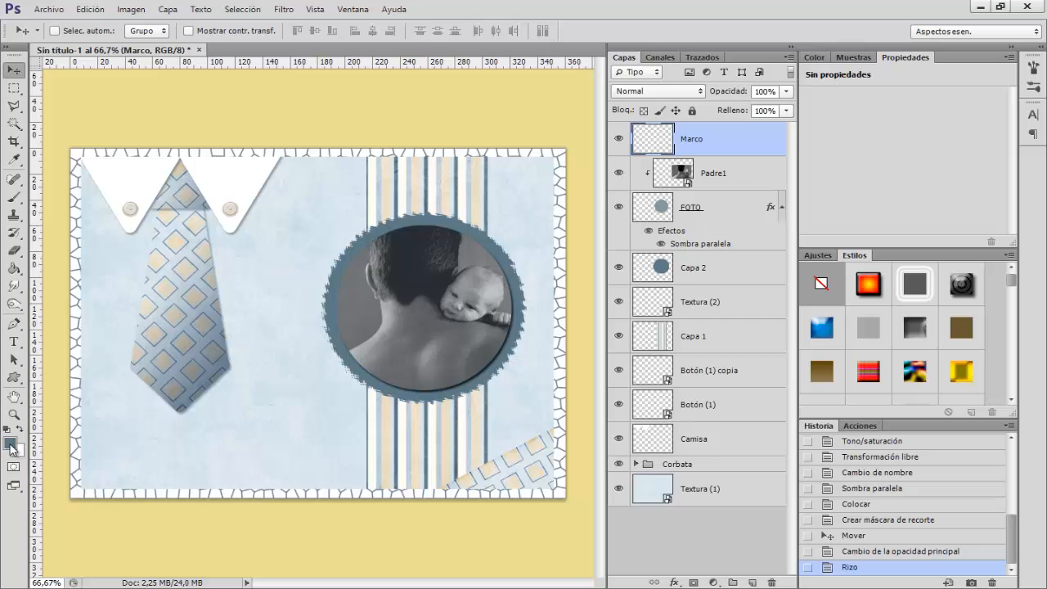
click(14, 342)
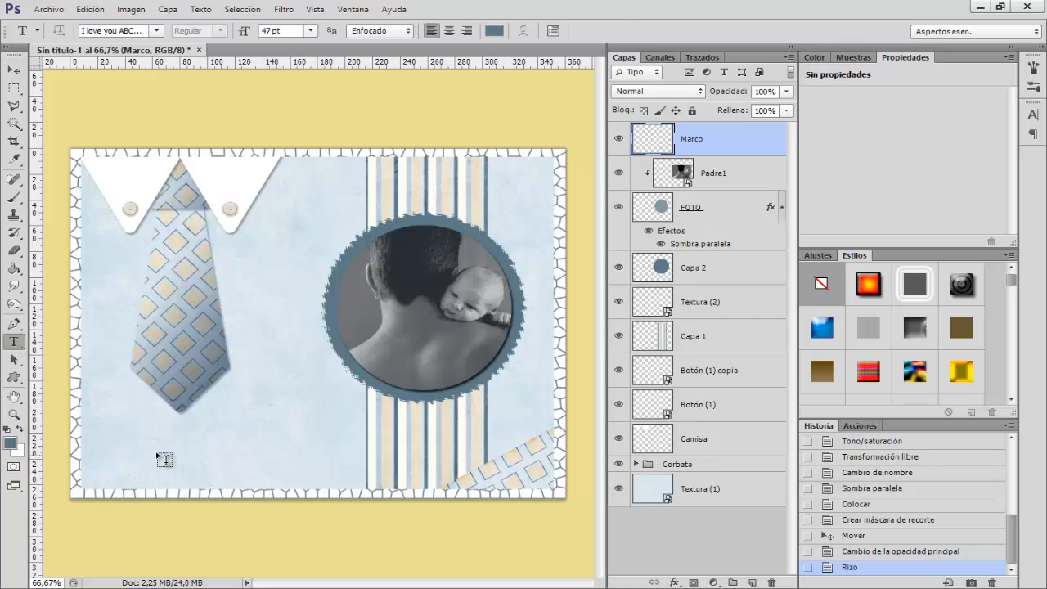
click(387, 505)
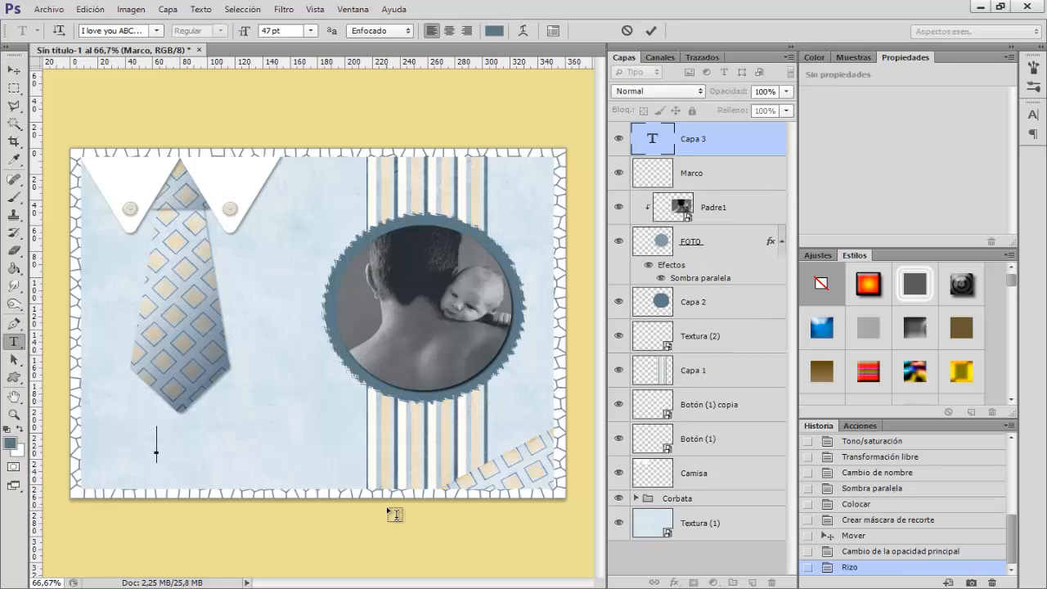
text(Telicidades )
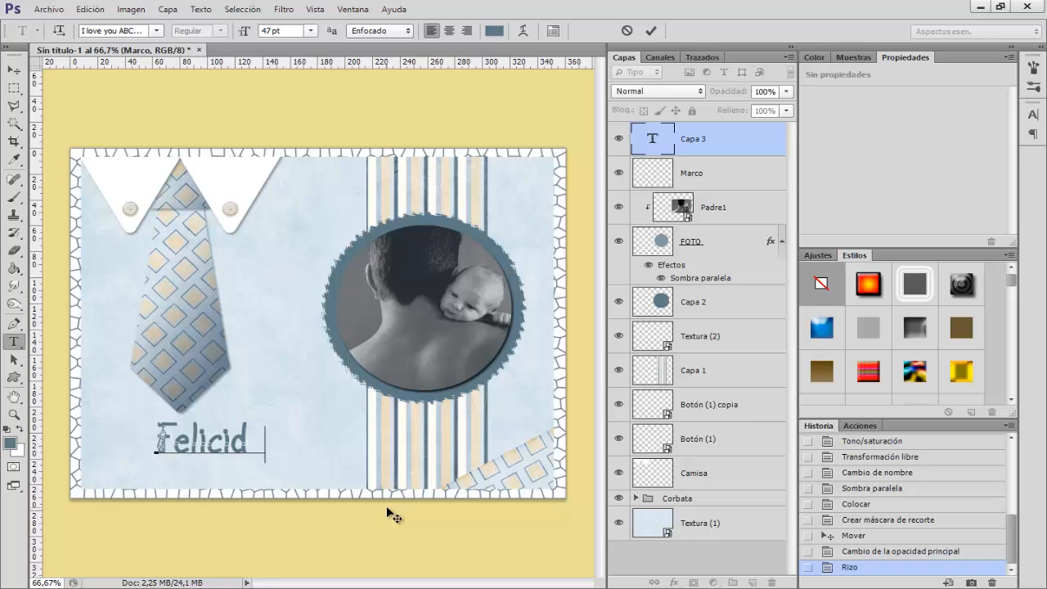
text(Papá)
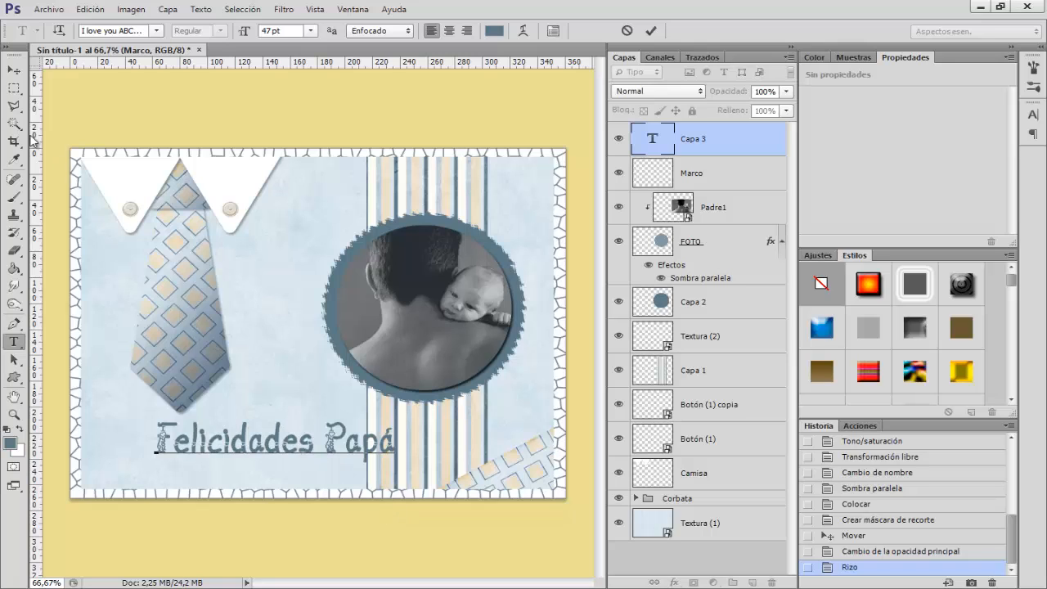
click(14, 71)
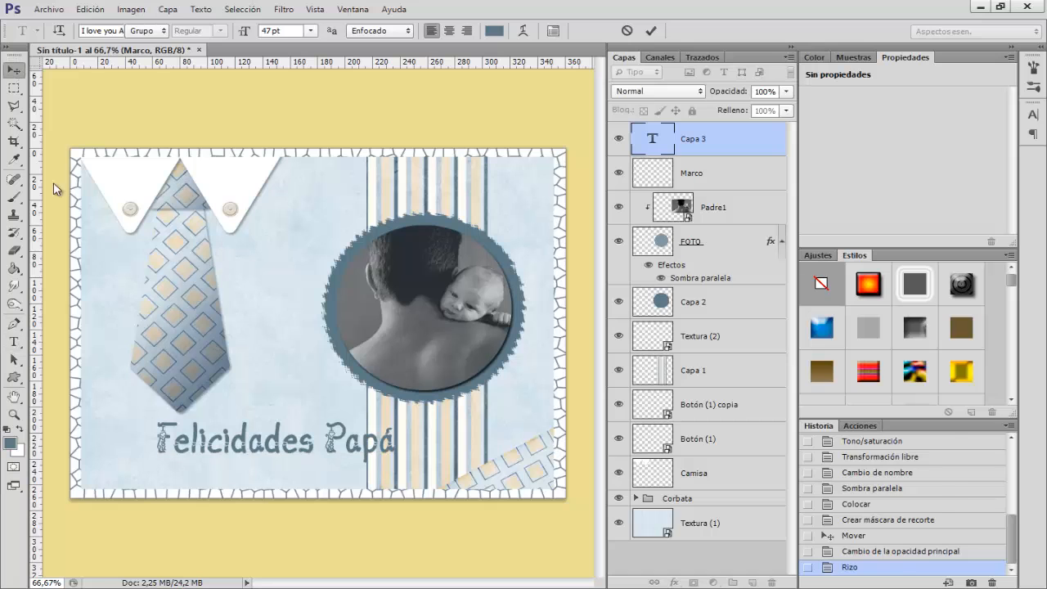
drag(296, 452, 237, 464)
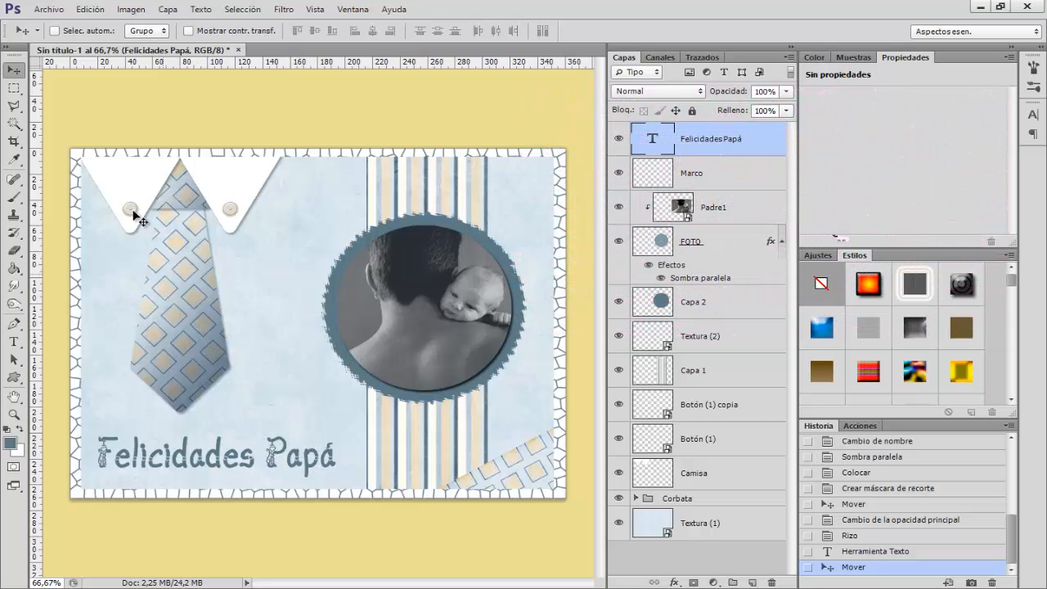
Place Mariposa (1).png above the text layer, enlarged proportionally about its centre to about 305%.
click(14, 347)
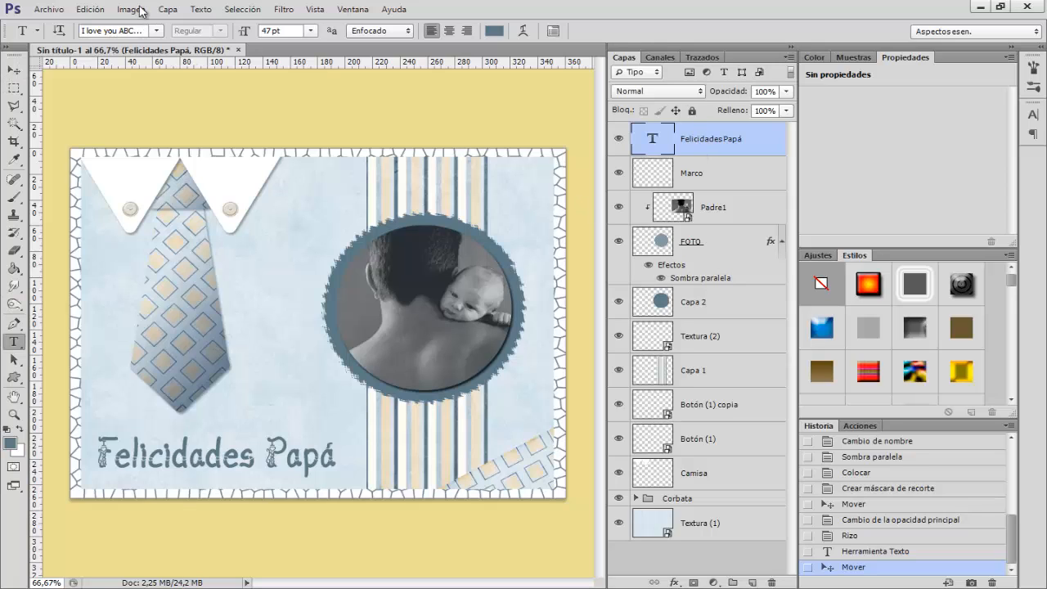
click(49, 9)
click(65, 234)
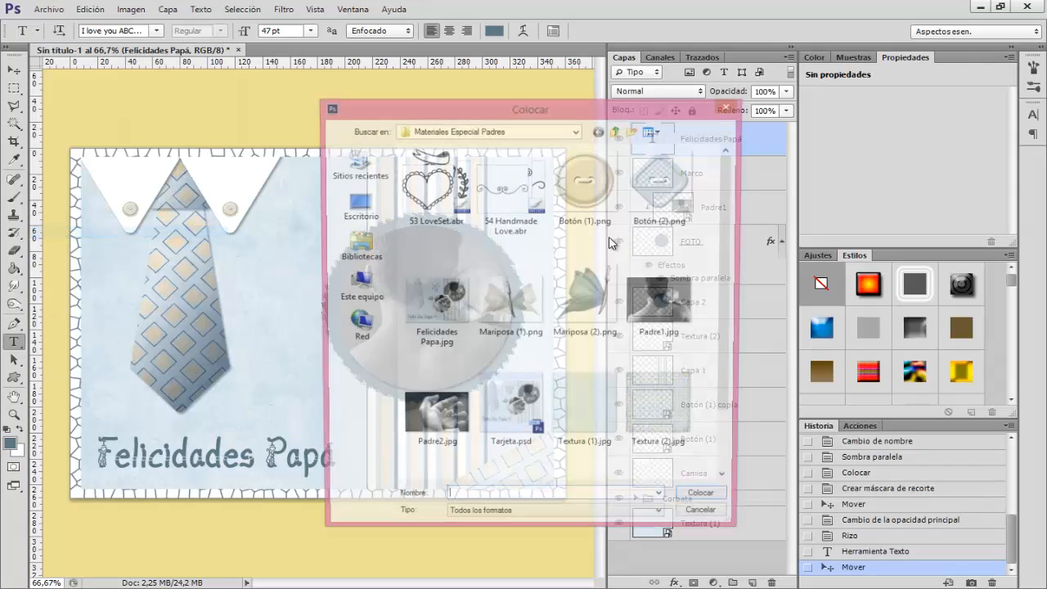
click(511, 298)
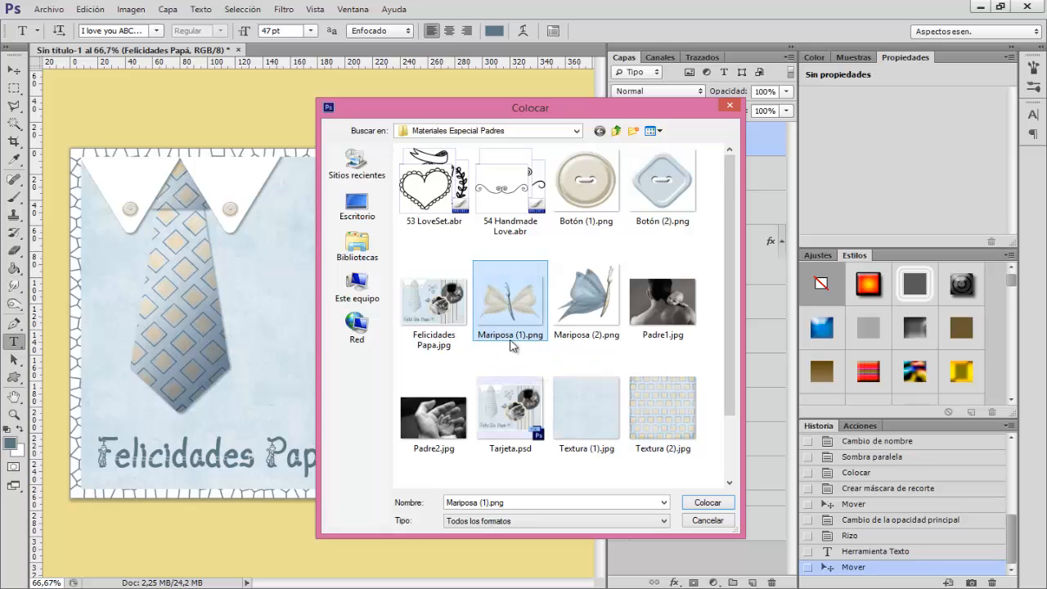
click(709, 504)
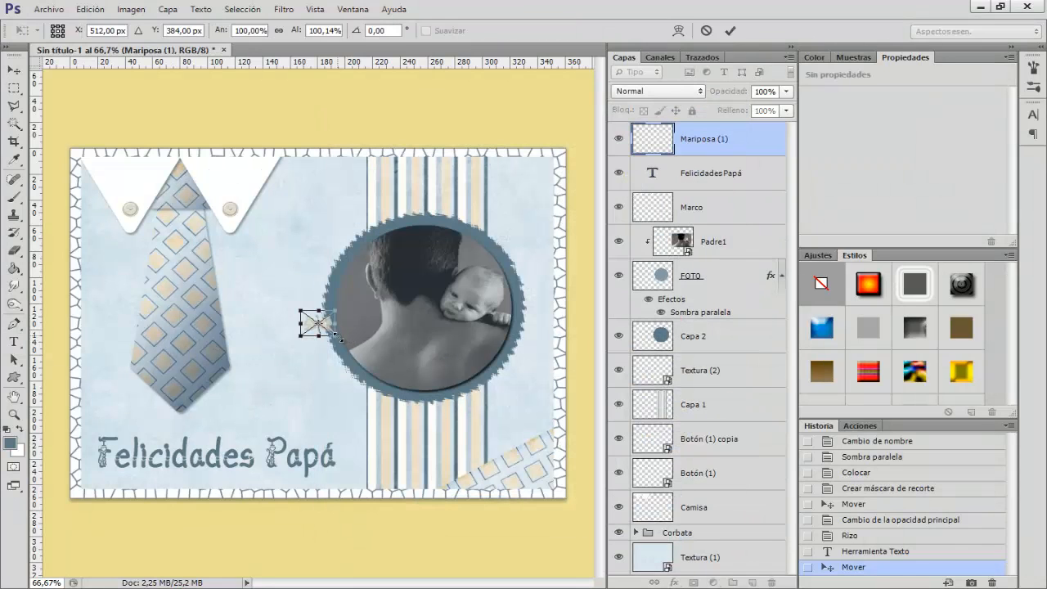
drag(340, 336, 372, 370)
key(Return)
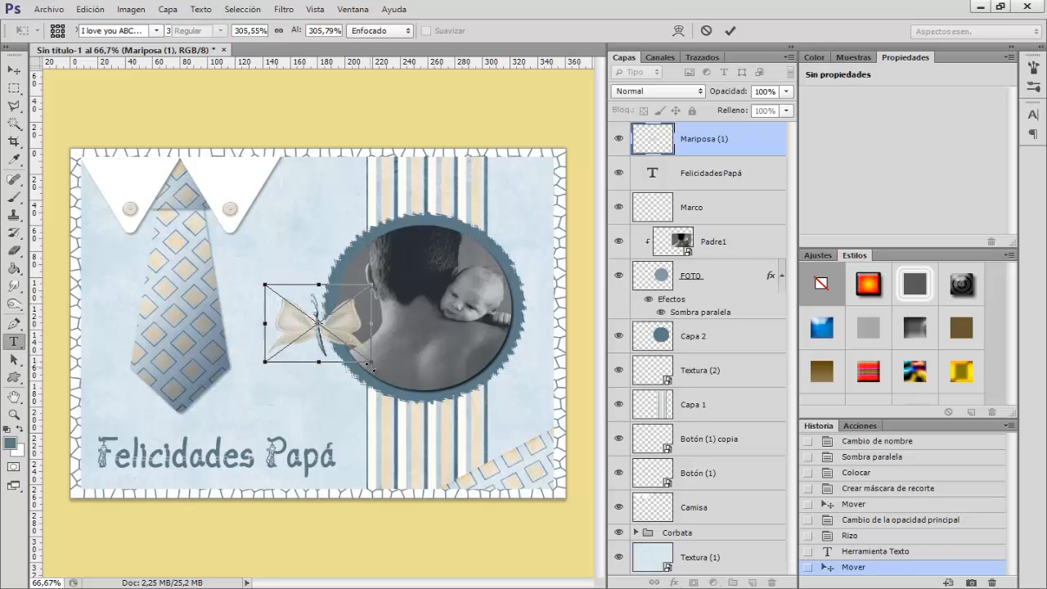
Move the butterfly onto the lower-right edge of the circular photo frame and rotate it slightly counterclockwise.
key(v)
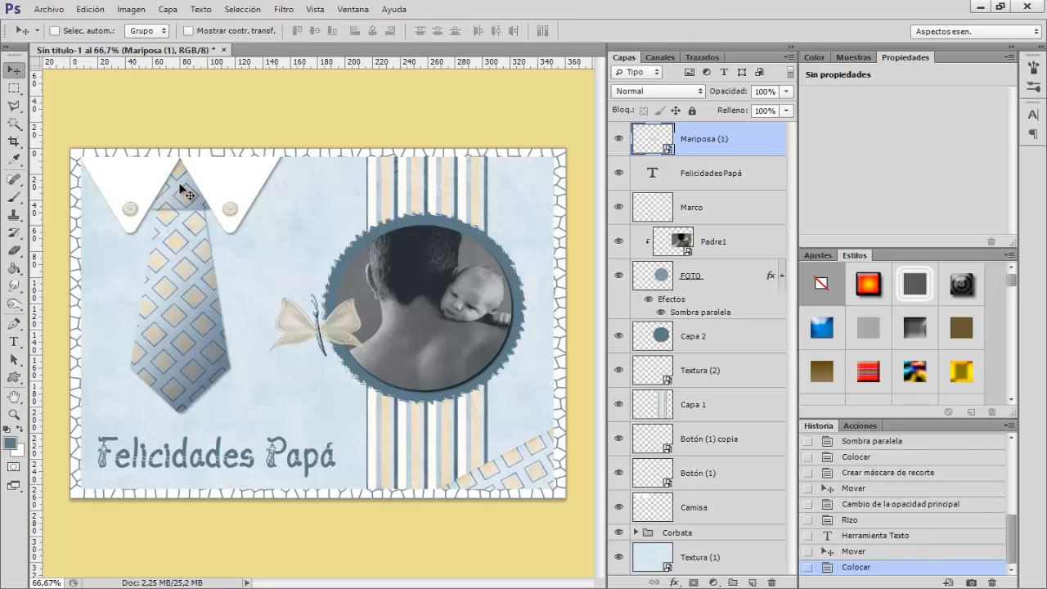
drag(344, 345, 490, 386)
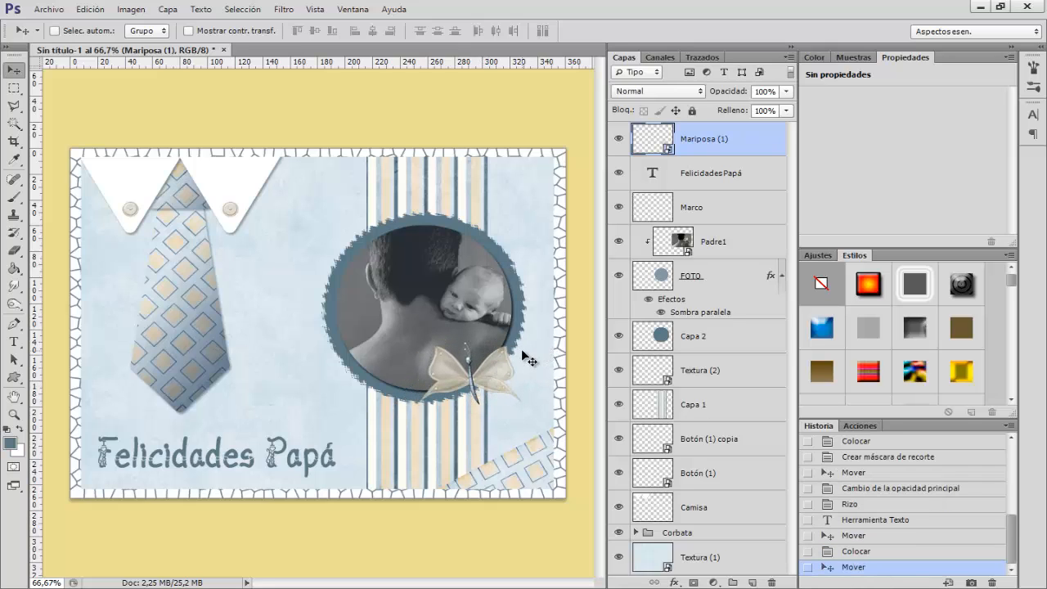
key(ctrl+t)
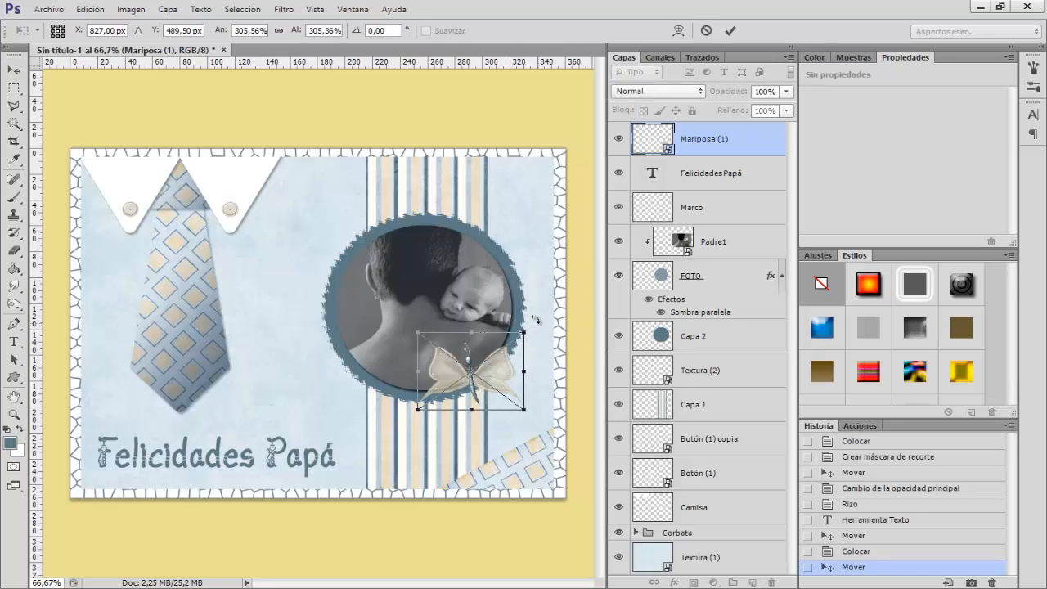
drag(538, 323, 532, 314)
key(Return)
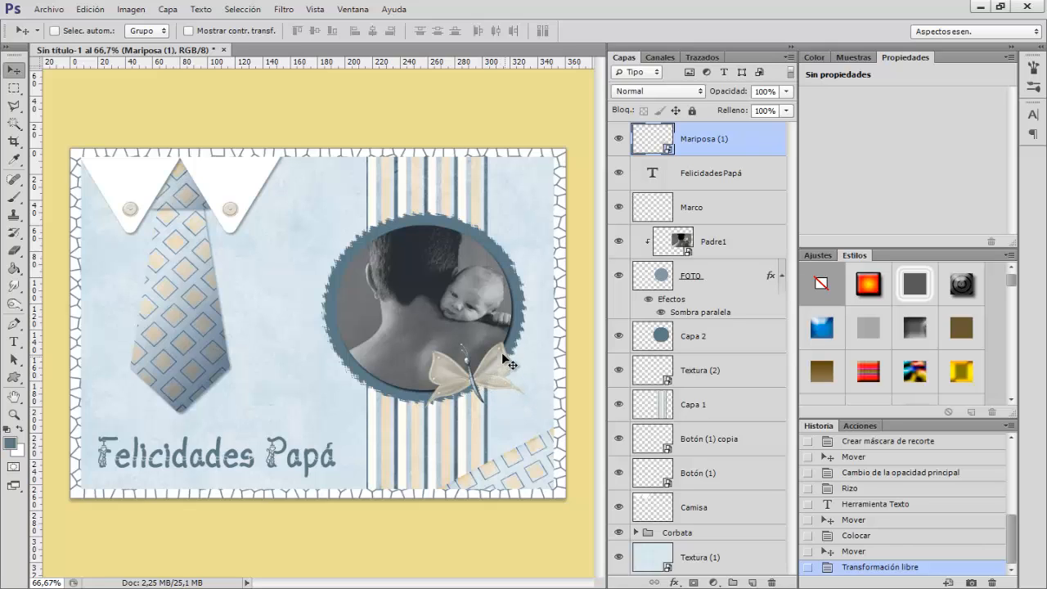
drag(501, 386, 478, 380)
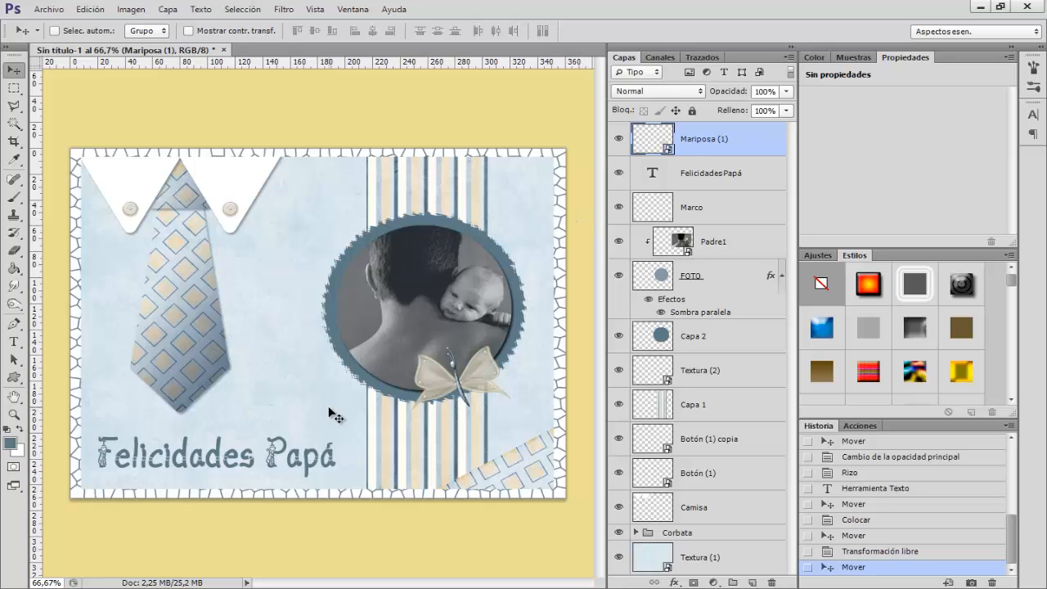
Add a new layer above Mariposa (1) and choose the 965 px heart brush containing "i♥U!" for the Brush tool.
click(752, 582)
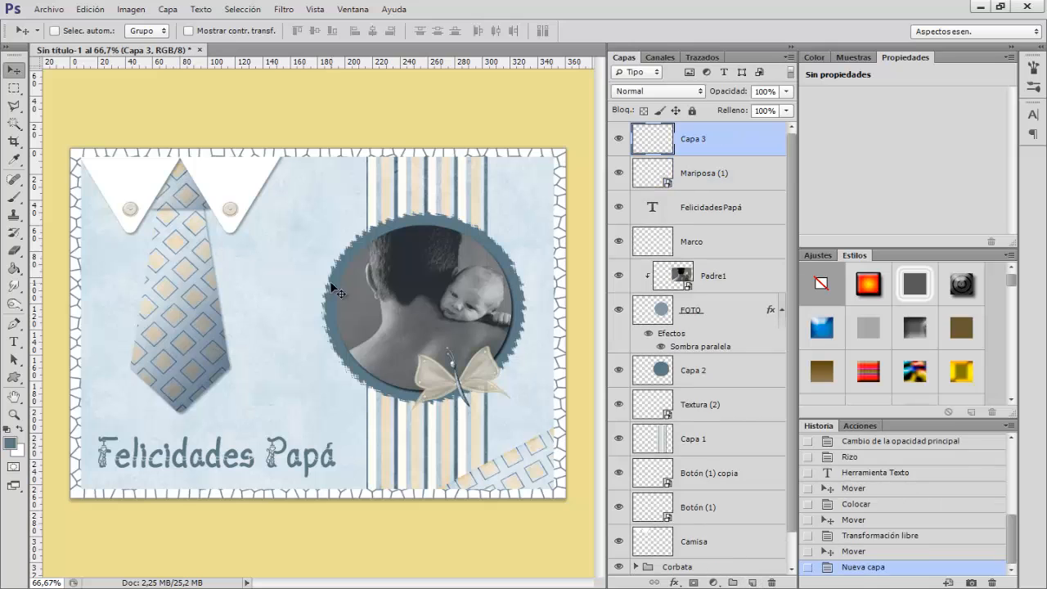
click(13, 197)
right_click(283, 262)
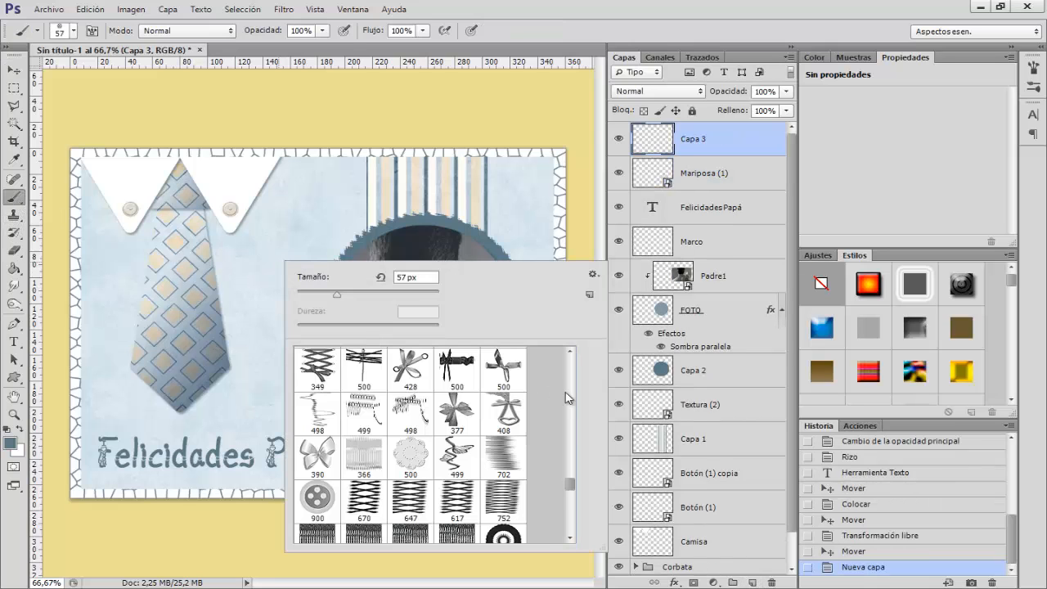
drag(570, 491, 572, 515)
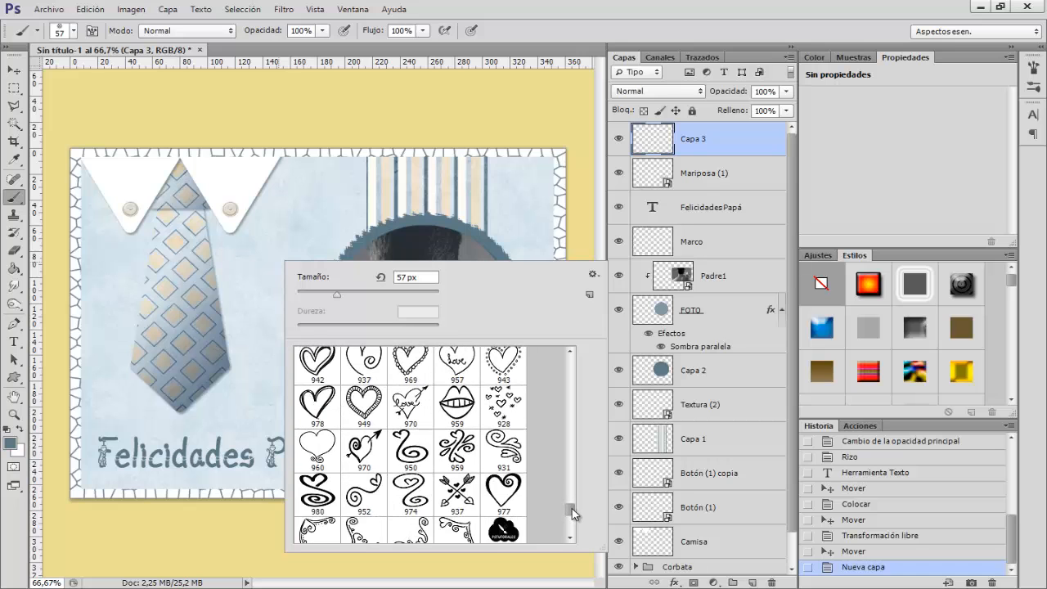
scroll(481, 409, down, 1)
scroll(482, 409, down, 10)
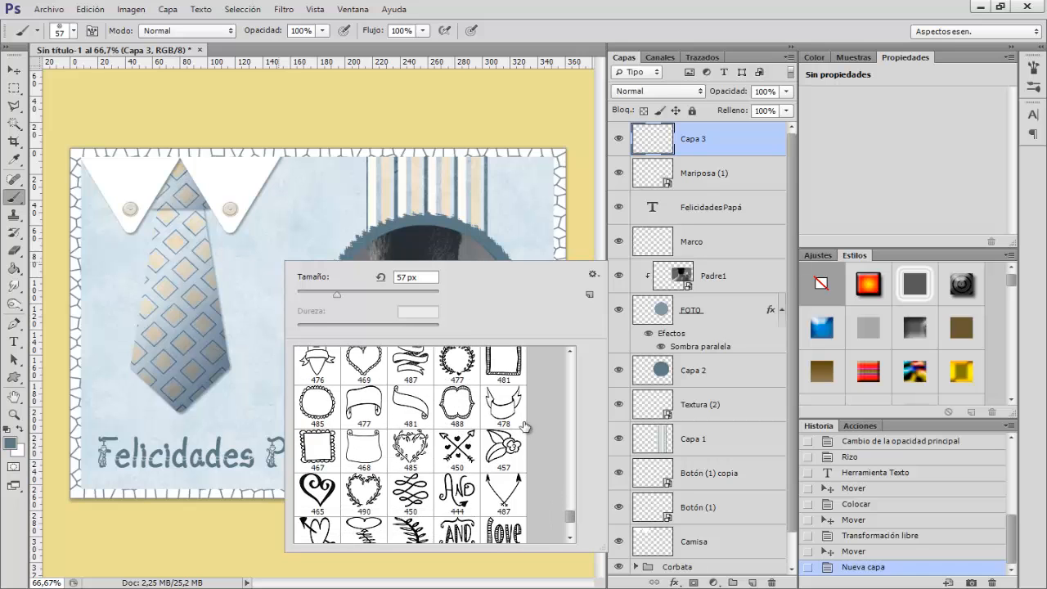
scroll(469, 432, down, 3)
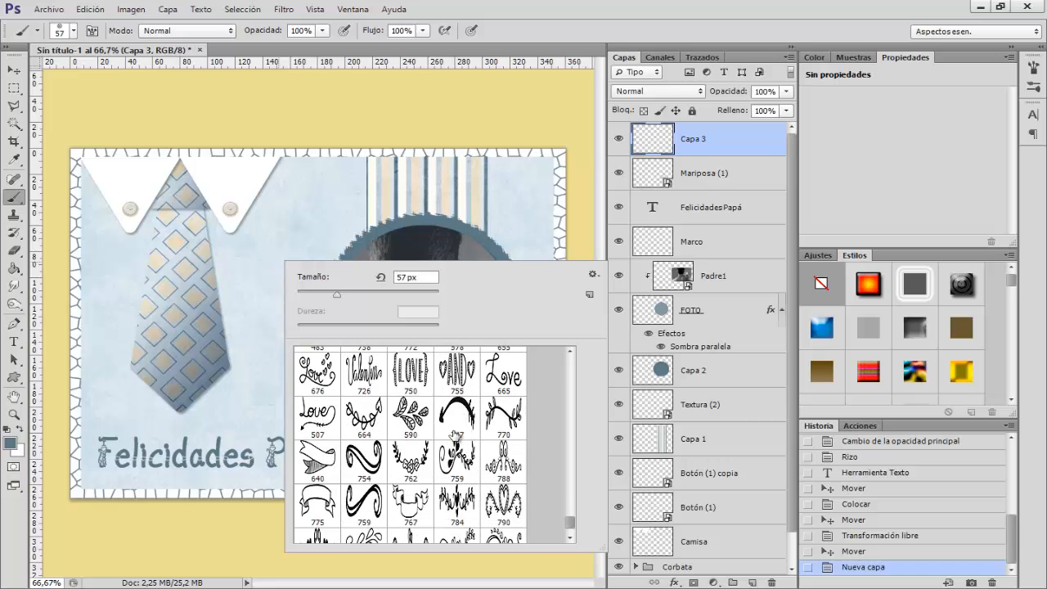
scroll(453, 436, up, 3)
scroll(462, 442, down, 3)
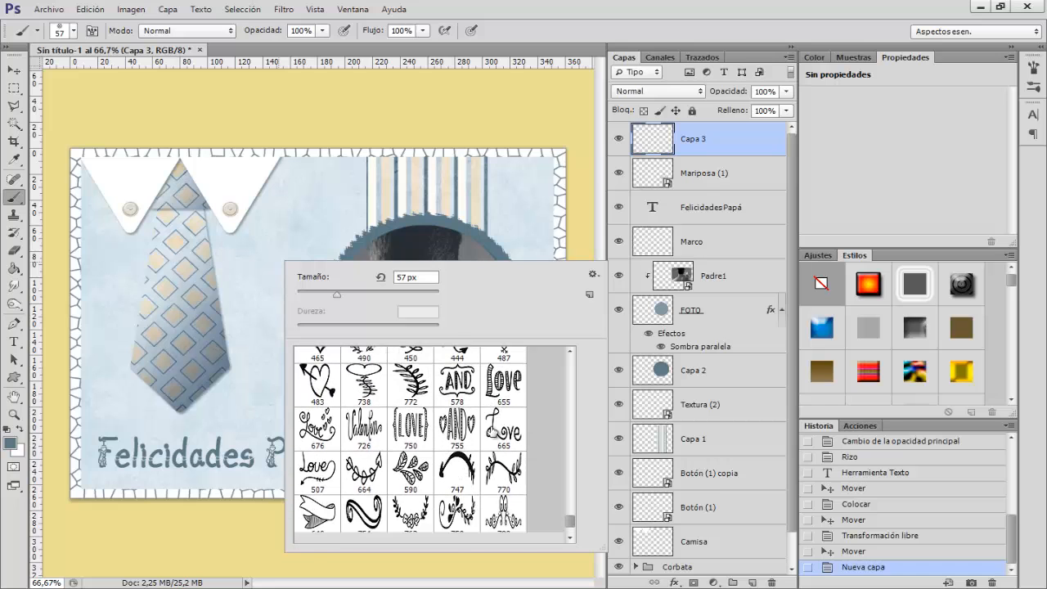
scroll(443, 383, up, 6)
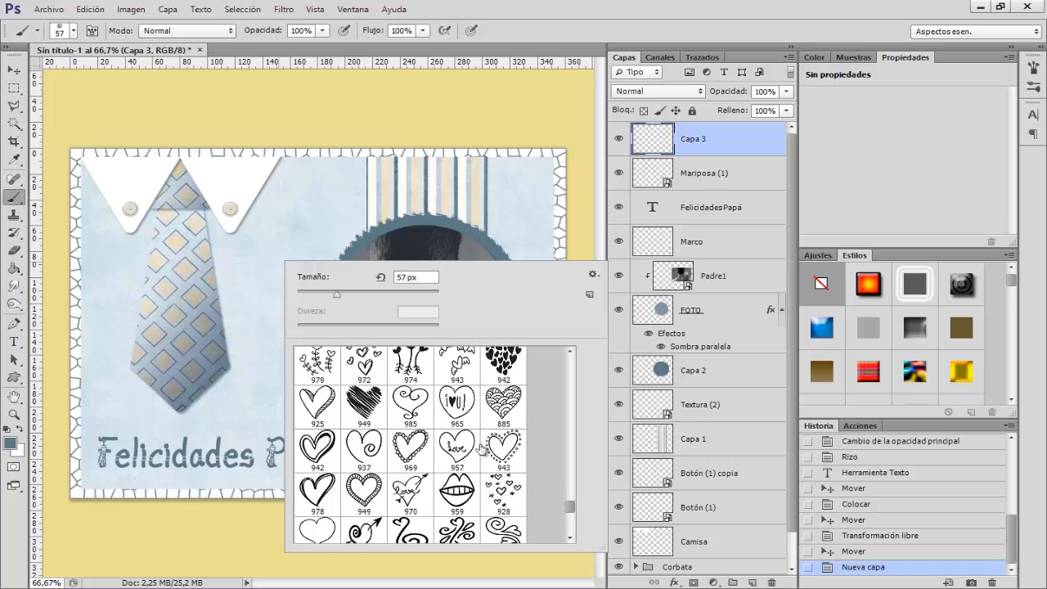
click(461, 399)
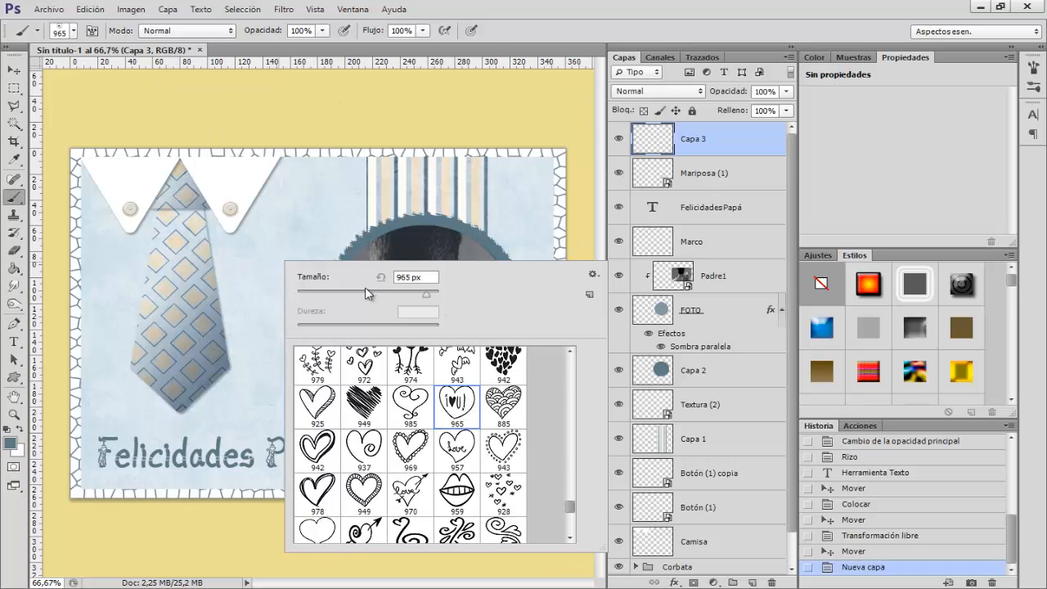
Reduce the heart brush to 152 px and stamp it twice on the same spot between the shirt collar and the circular photo.
drag(370, 294, 357, 294)
alt+drag(292, 224, 320, 222)
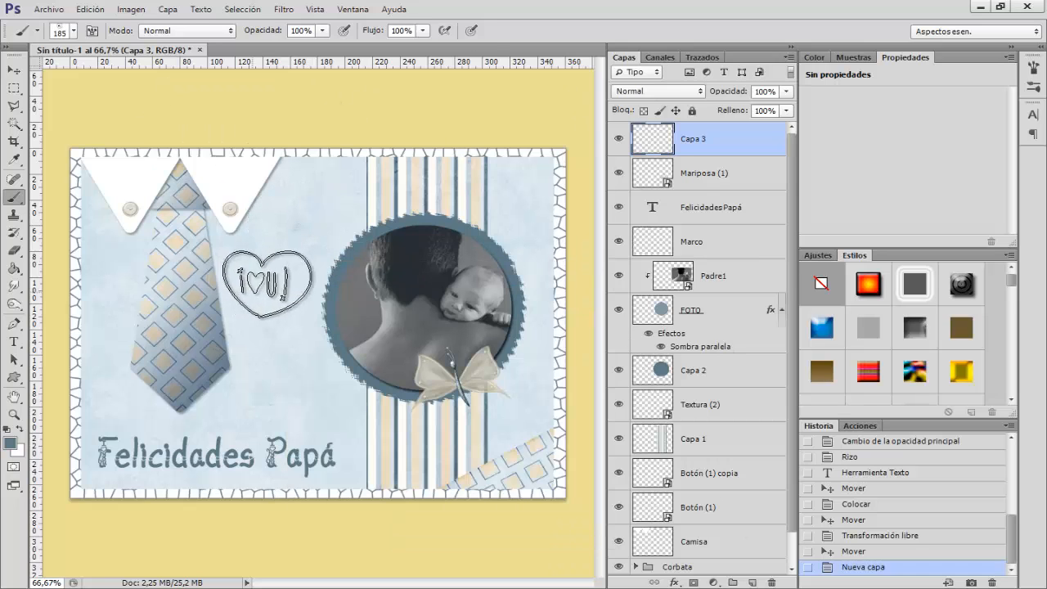
alt+drag(282, 262, 264, 264)
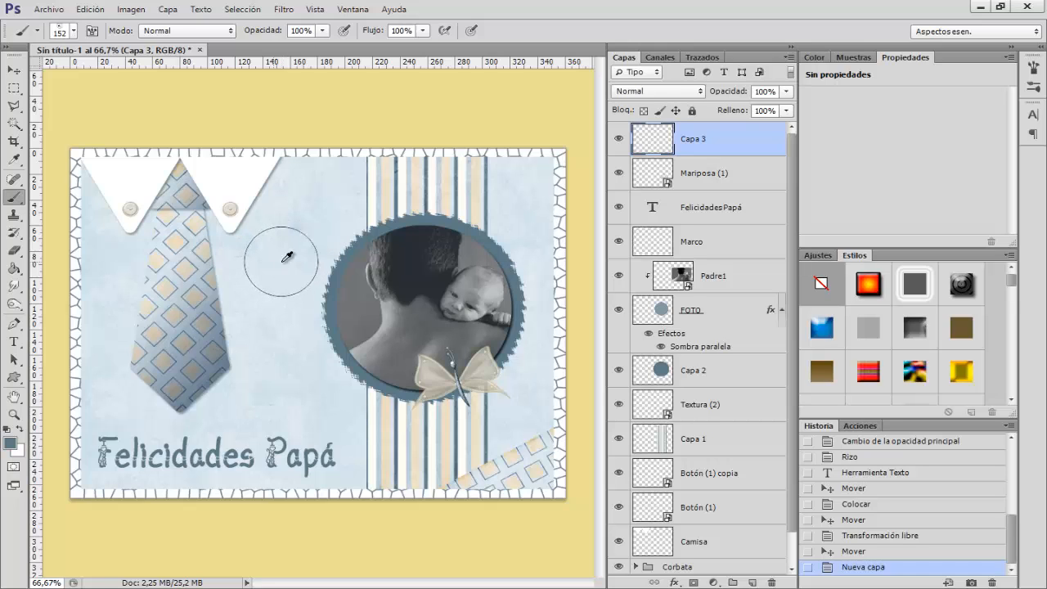
click(304, 220)
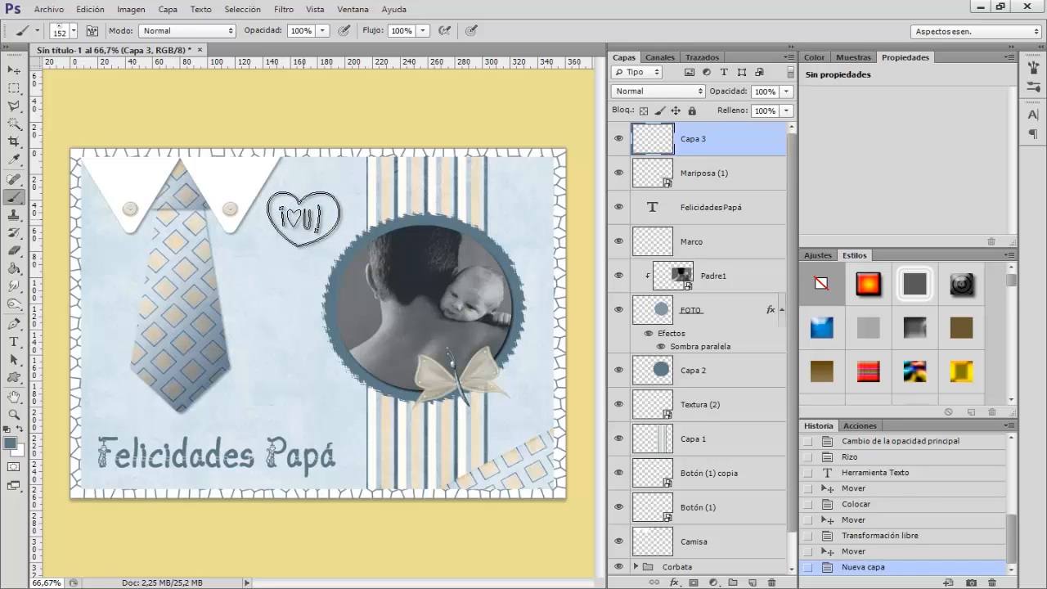
click(303, 219)
click(304, 219)
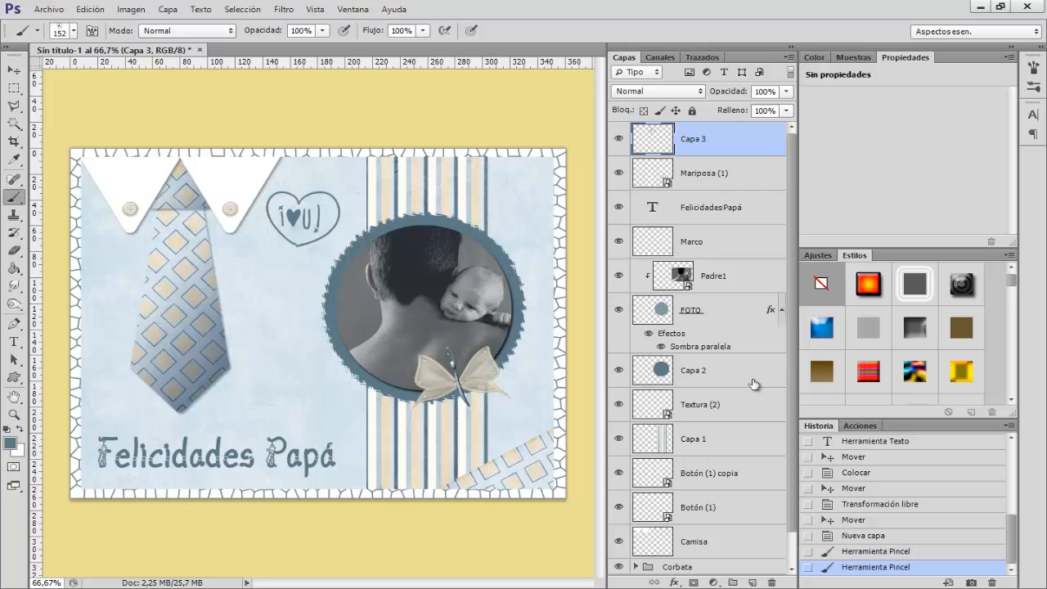